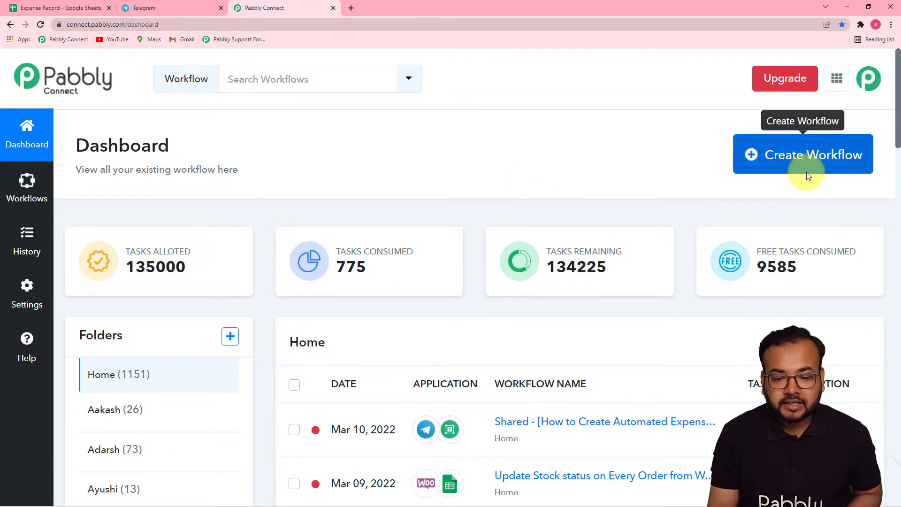
Step: Create a workflow whose name starts with "Automated Expanse Tracking System Using Google Sheets and" and collapse its trigger section
click(772, 173)
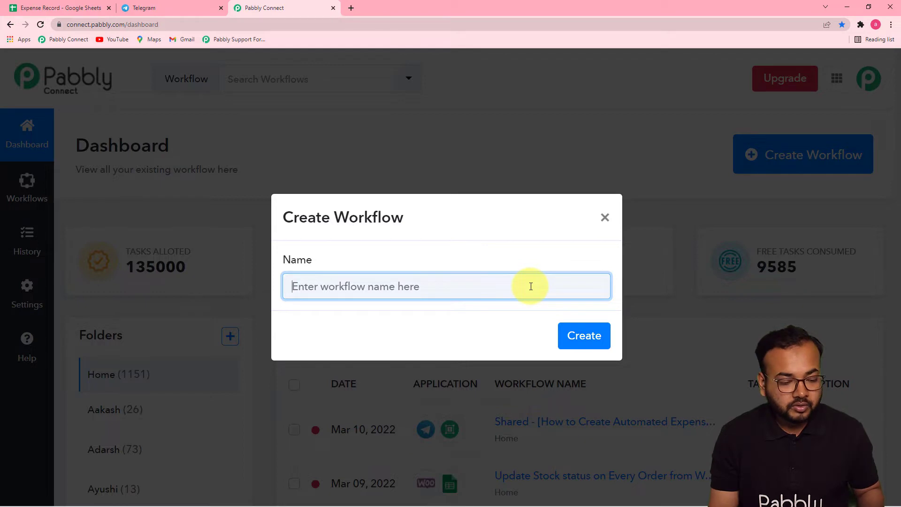
key(ctrl+v)
click(486, 326)
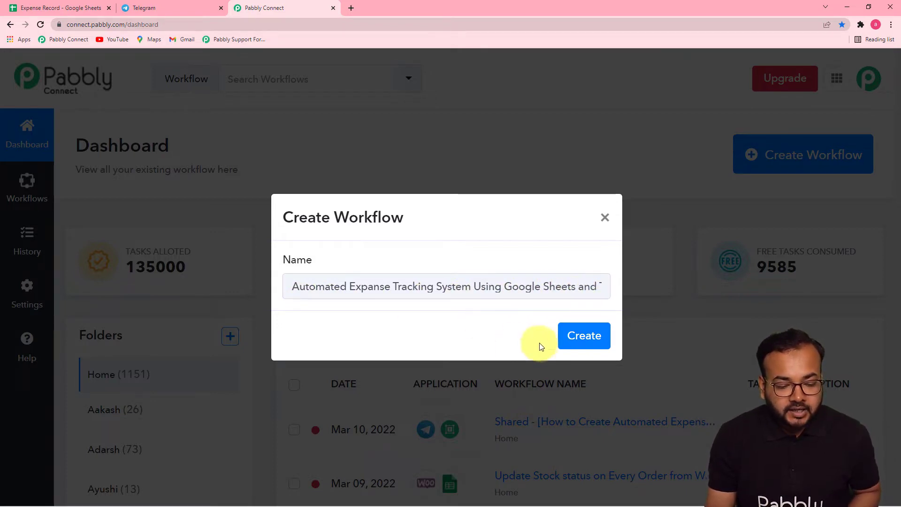
click(567, 334)
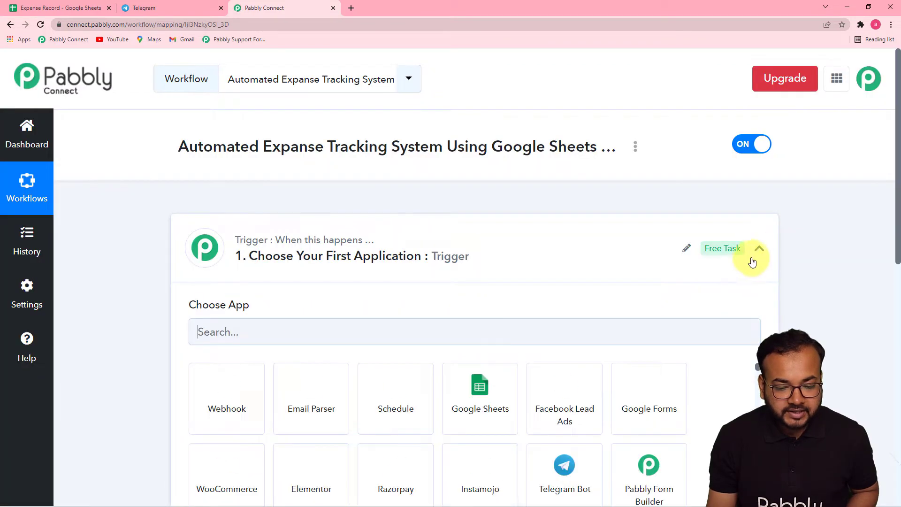
click(758, 249)
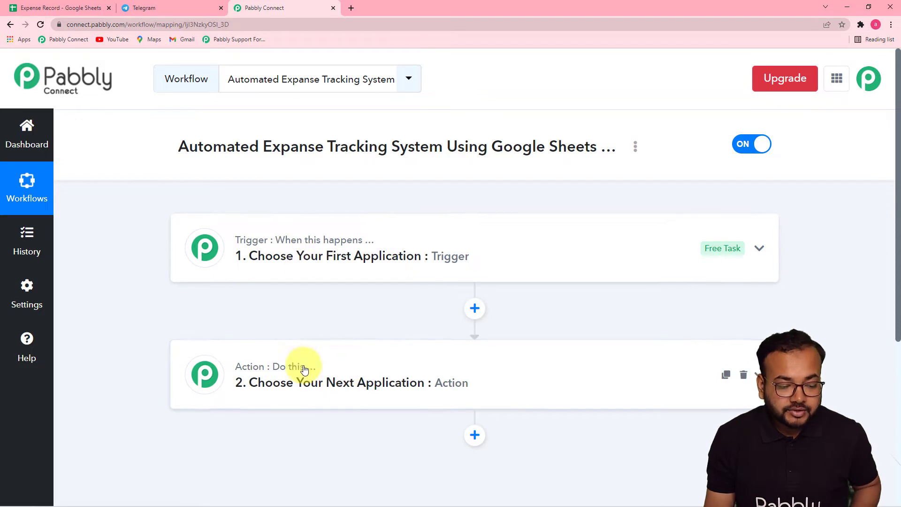
Step: Set the workflow's trigger to the Telegram Bot app with the event Set Webhook / Watch Updates
mouse_move(284, 242)
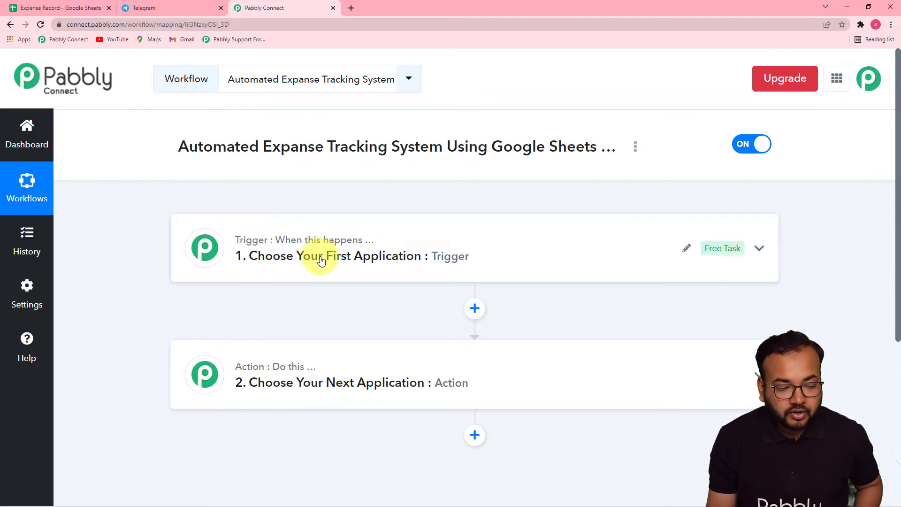
click(258, 237)
drag(897, 246, 891, 318)
click(305, 177)
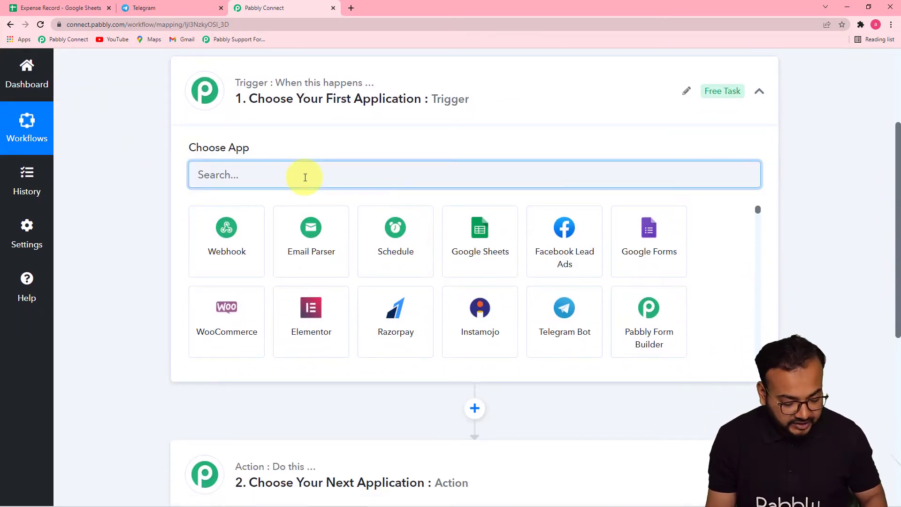
text(tele)
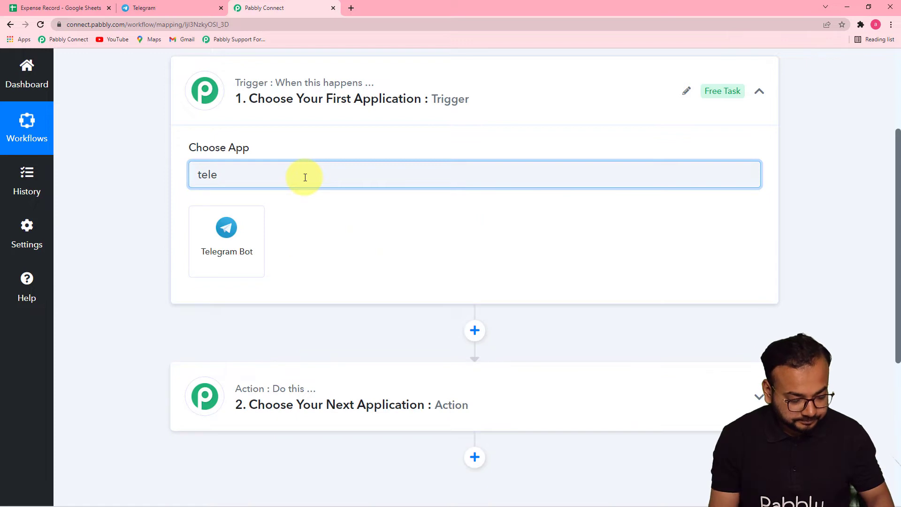
click(218, 255)
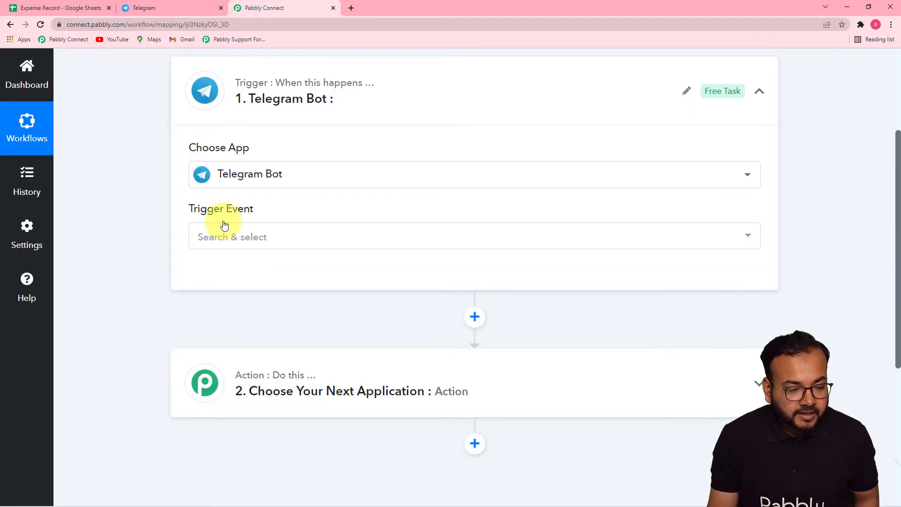
click(226, 231)
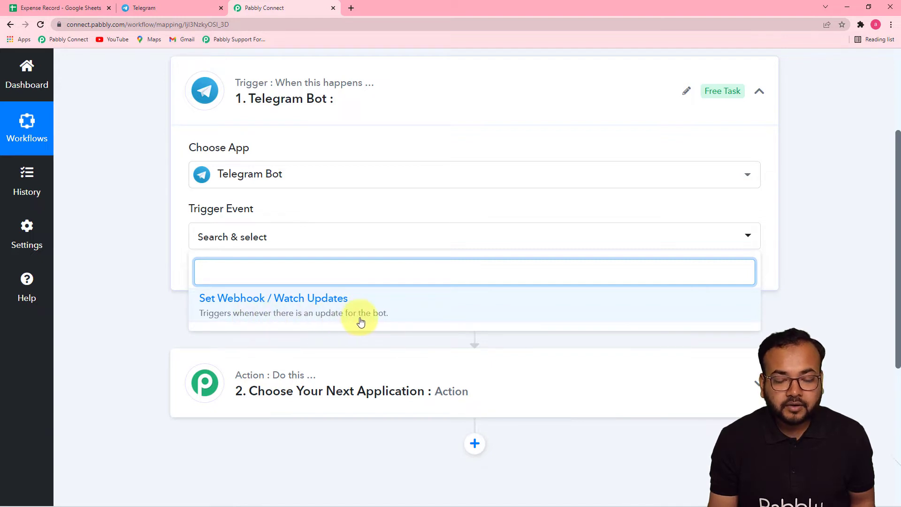
click(321, 317)
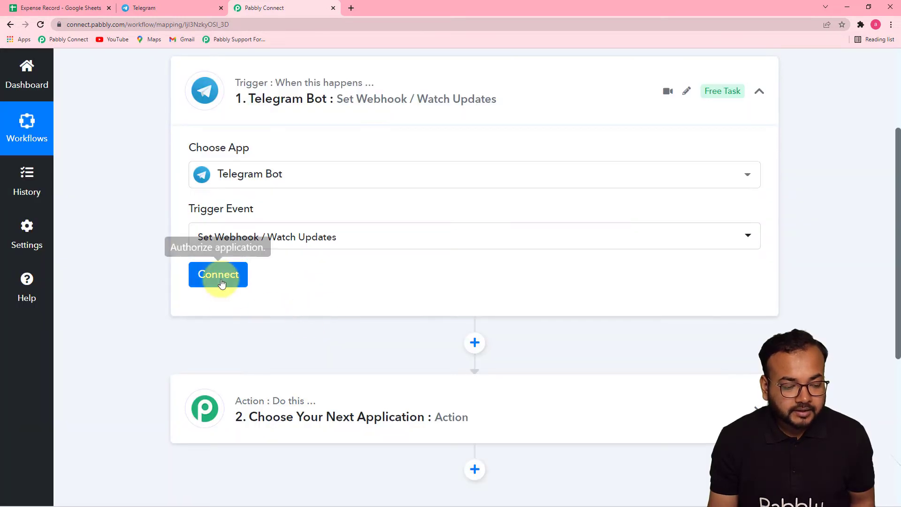
Step: Start adding a new Telegram Bot connection for the trigger and read the instructions for obtaining its token
click(220, 277)
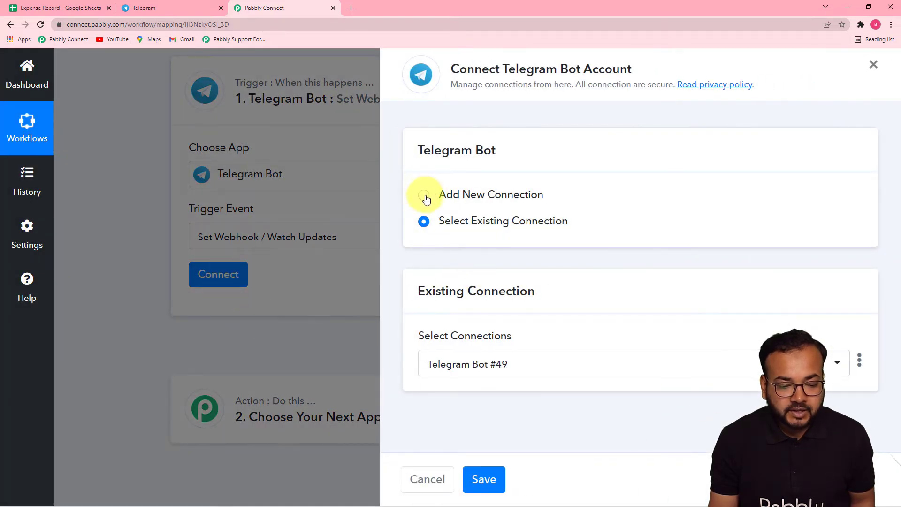
click(426, 197)
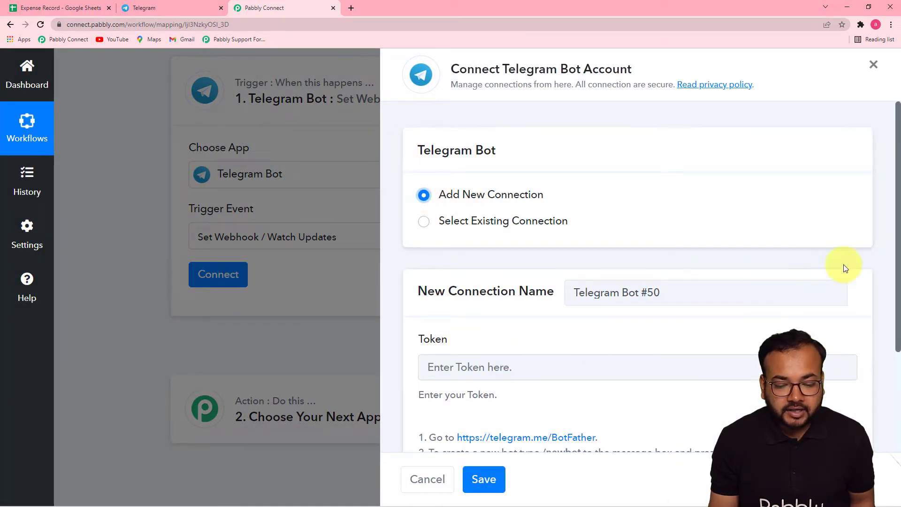
drag(894, 252, 885, 362)
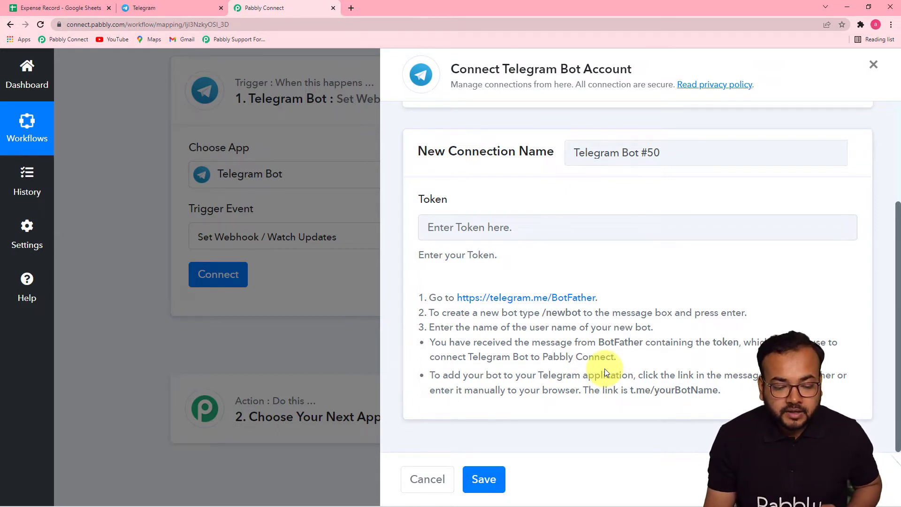
Step: Switch to Telegram, search the chats for "bot" and open the BotFather chat
click(152, 10)
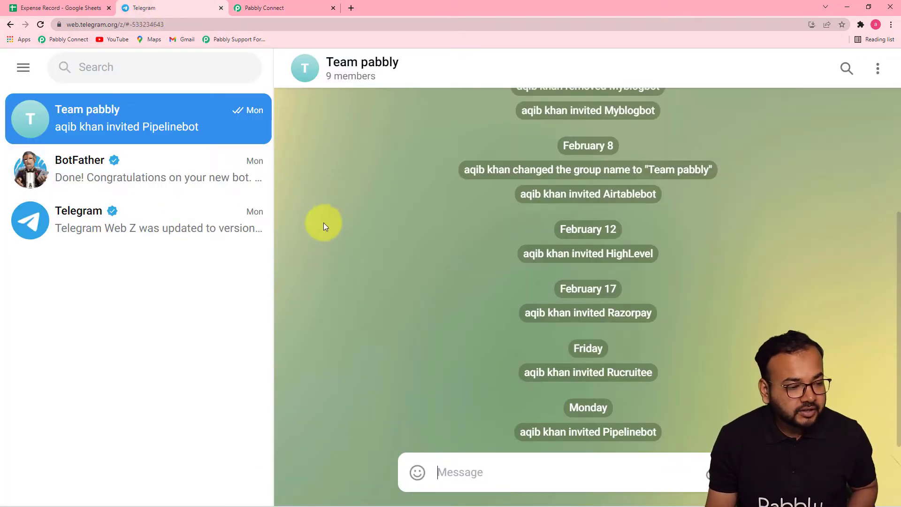
click(117, 68)
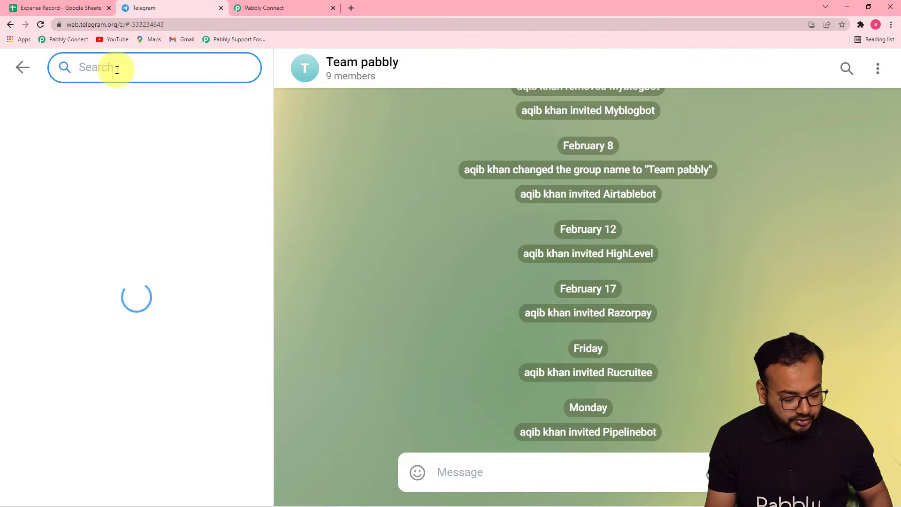
text(bi)
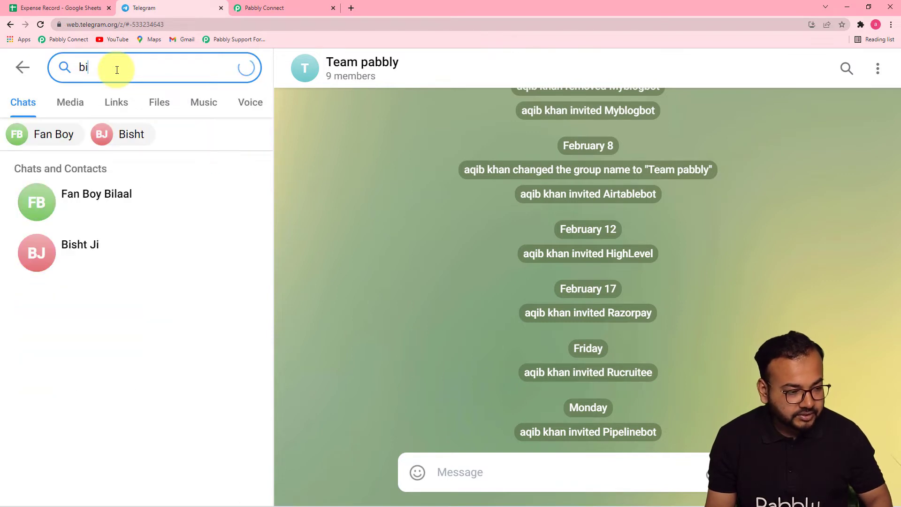
key(BackSpace)
text(ot)
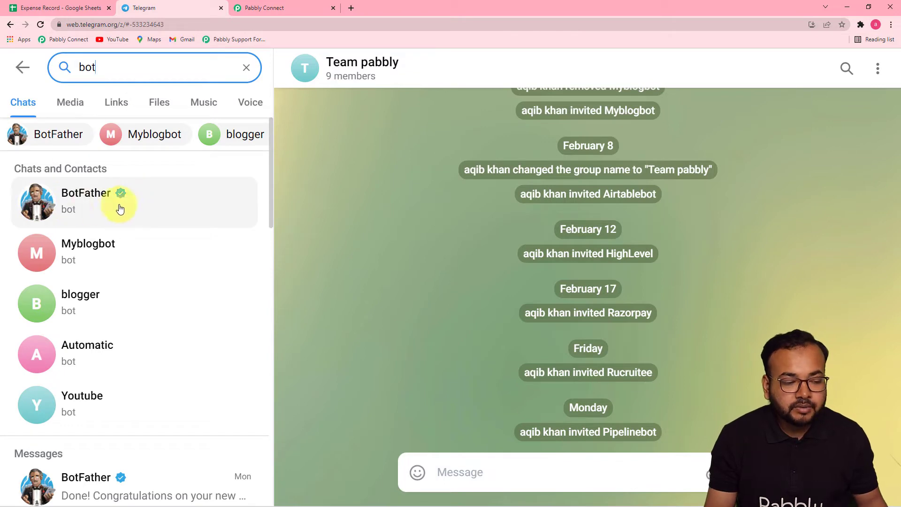
click(108, 201)
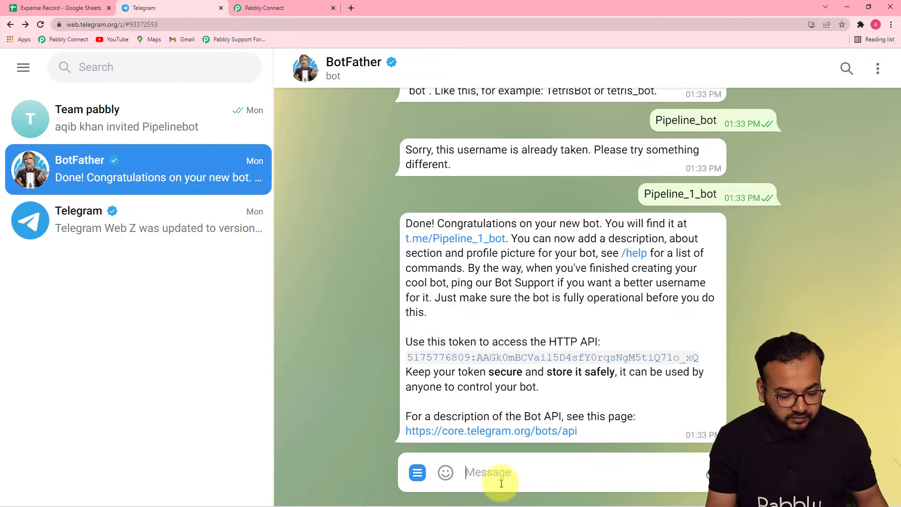
Step: Request a new bot from BotFather with the /newbot command and name it Expenditure
text(/n)
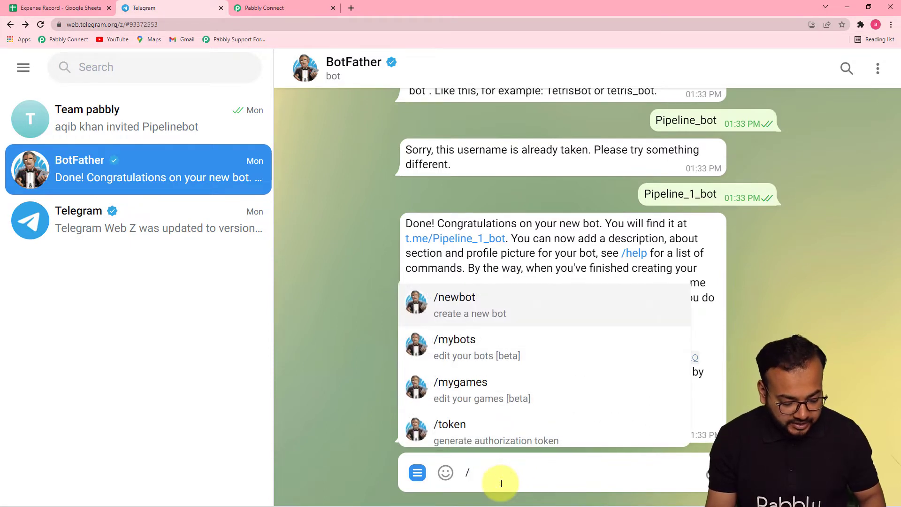
click(481, 315)
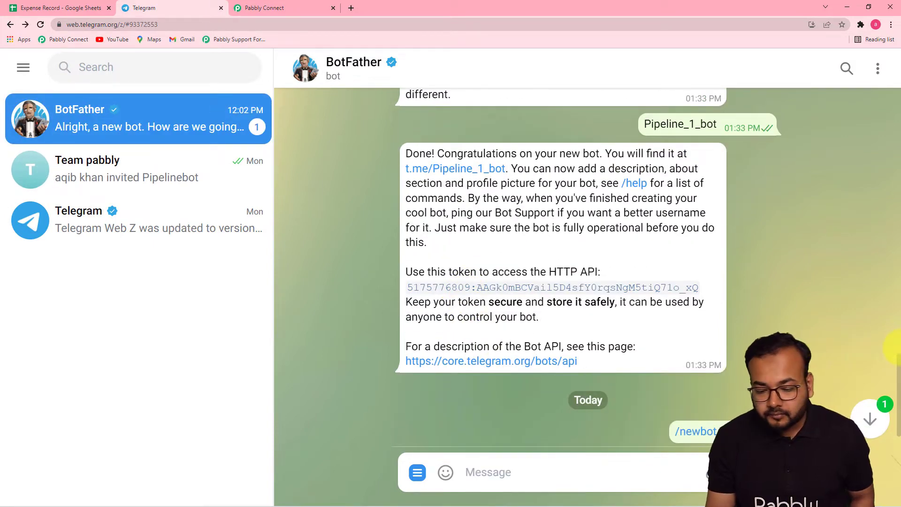
click(873, 419)
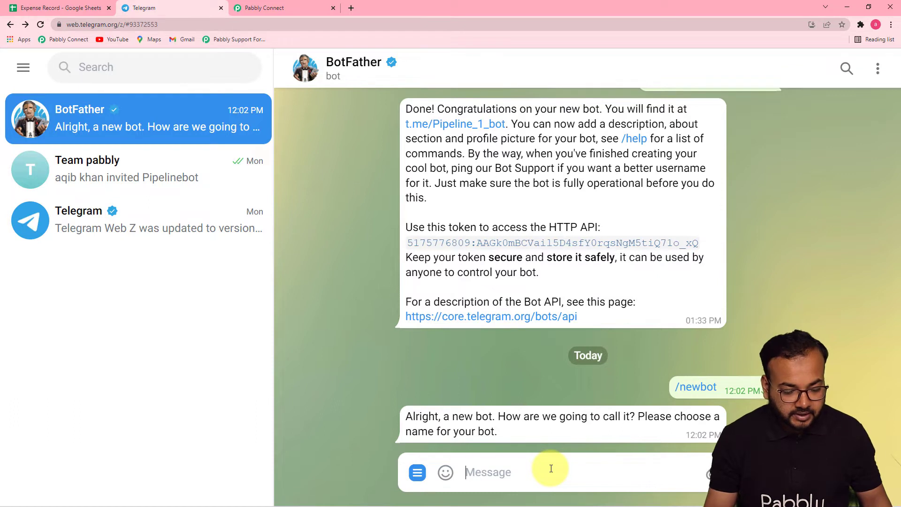
text(E)
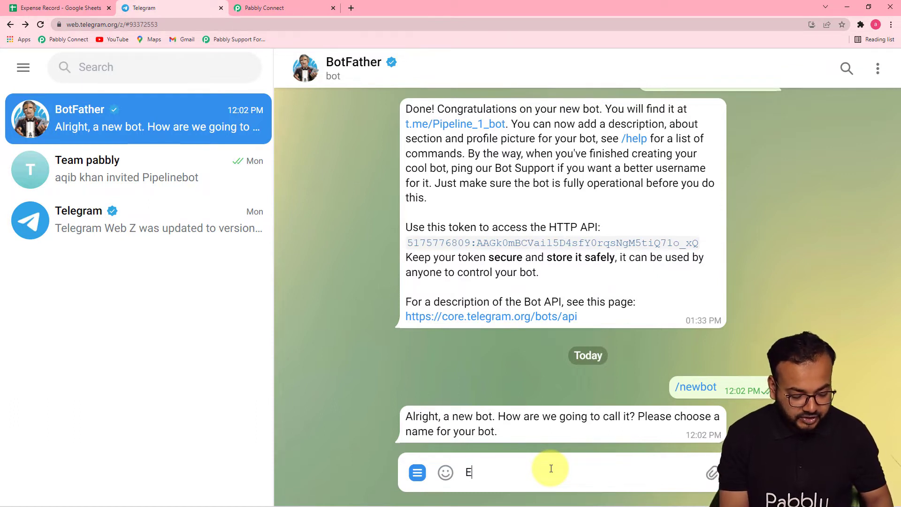
text(xpenditu)
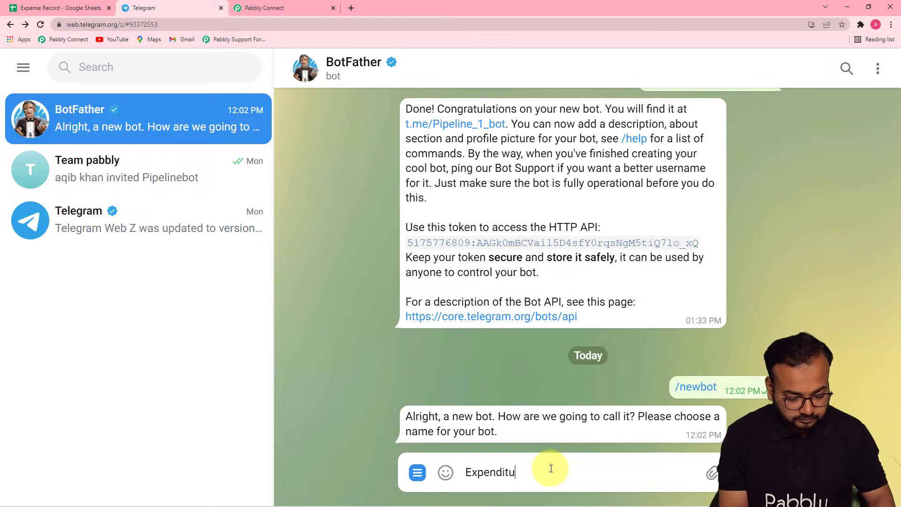
text(re)
key(Return)
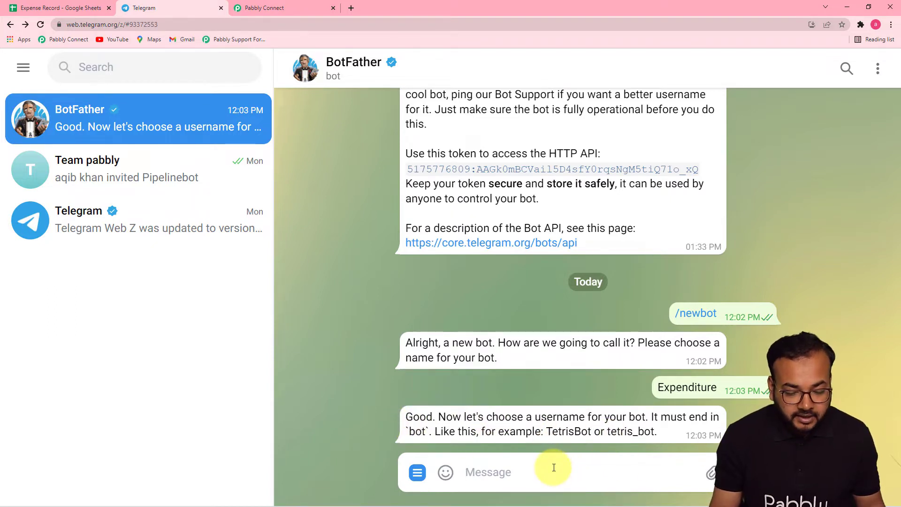
Step: Submit usernames for the new bot to BotFather, trying Expense_bot and Expense_1_bot and settling on Exp_Record_bot
text(Expense_bot)
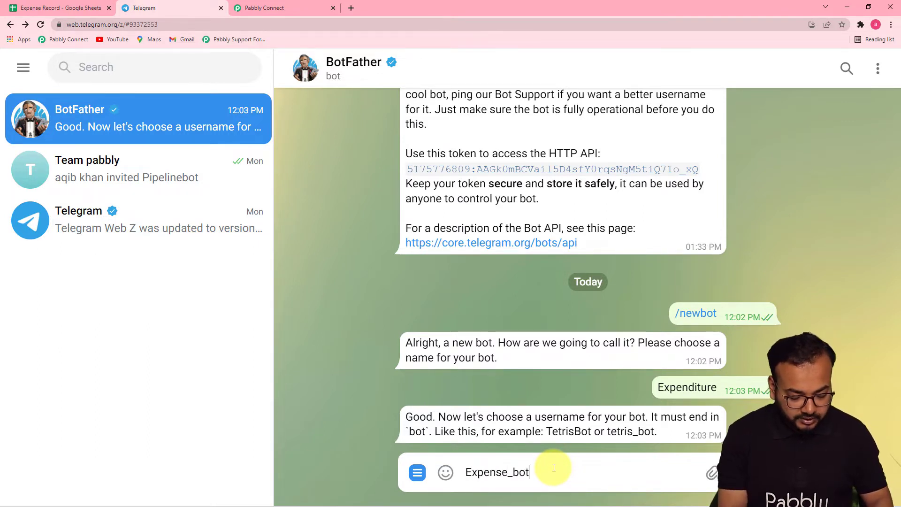
key(Return)
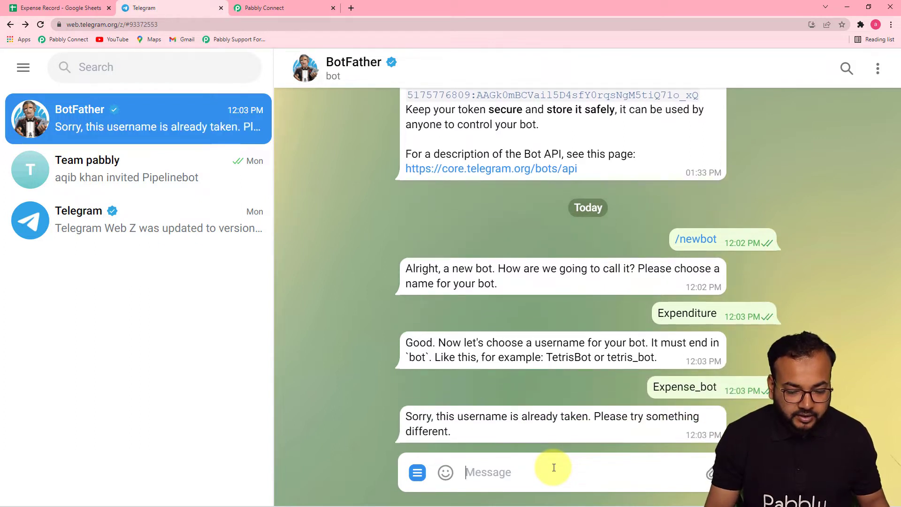
text(Expense_)
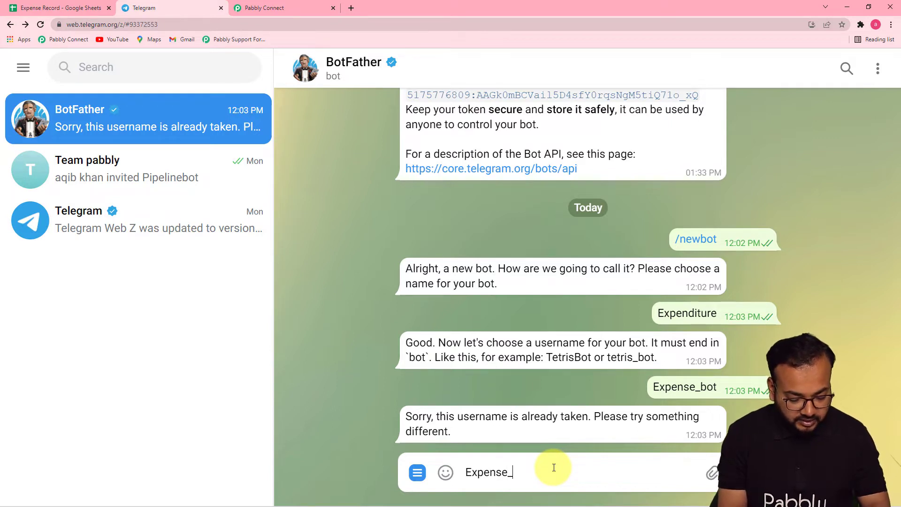
text(1_bot)
key(Return)
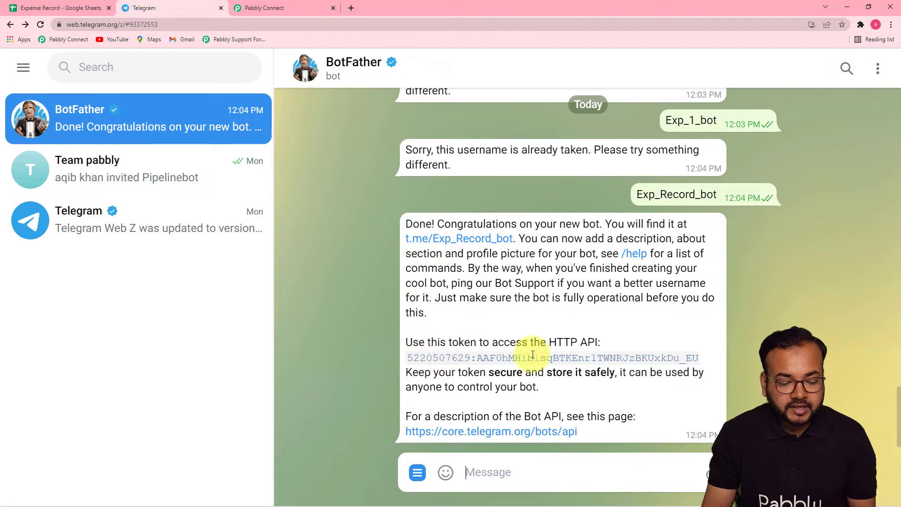
Step: Copy the new bot's HTTP API token from BotFather's message
drag(408, 359, 699, 358)
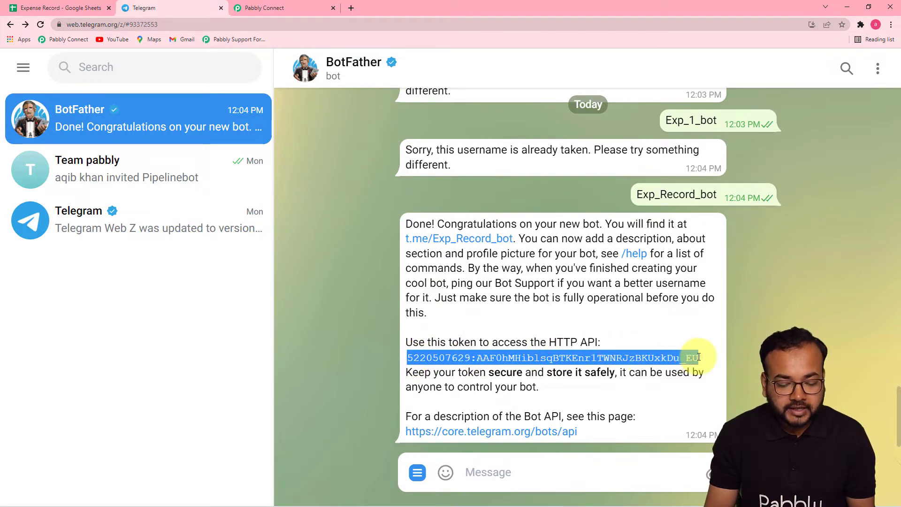
right_click(699, 357)
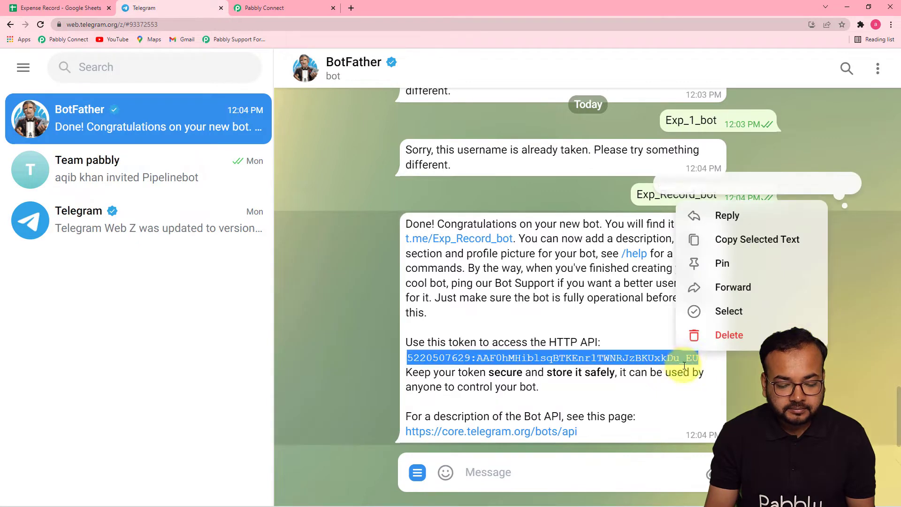
click(718, 237)
Step: Switch to Pabbly Connect, paste the bot's API token into the new connection's Token field and save the connection
click(313, 11)
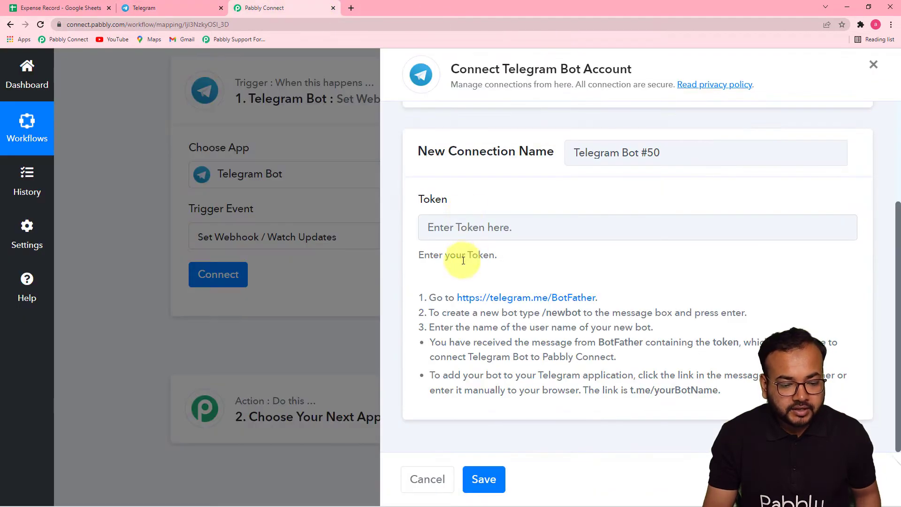
click(457, 230)
key(ctrl+v)
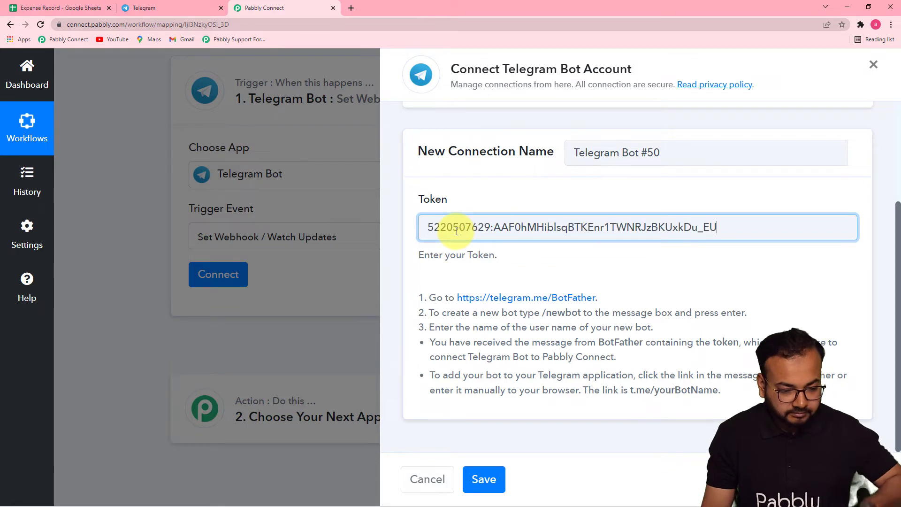
click(484, 477)
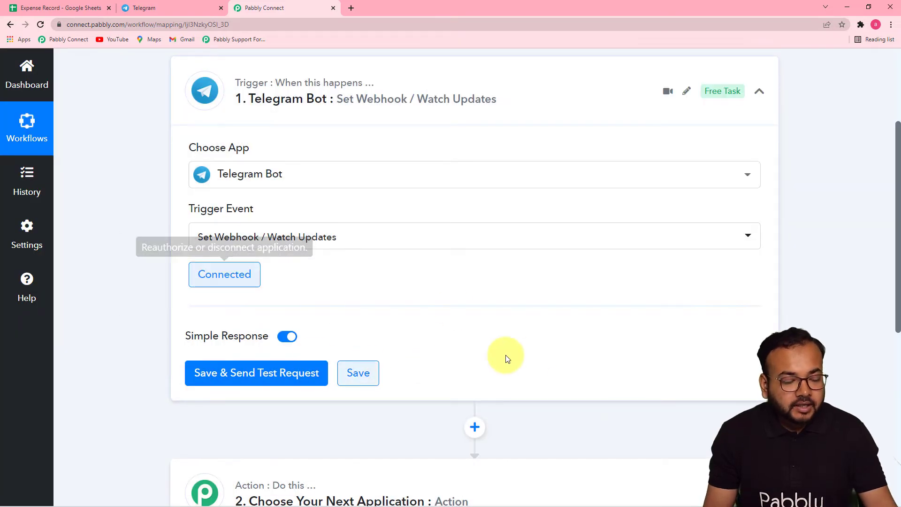
Step: Switch to Telegram and open the new bot's chat through the t.me/Exp_Record_bot link in BotFather's message
click(151, 8)
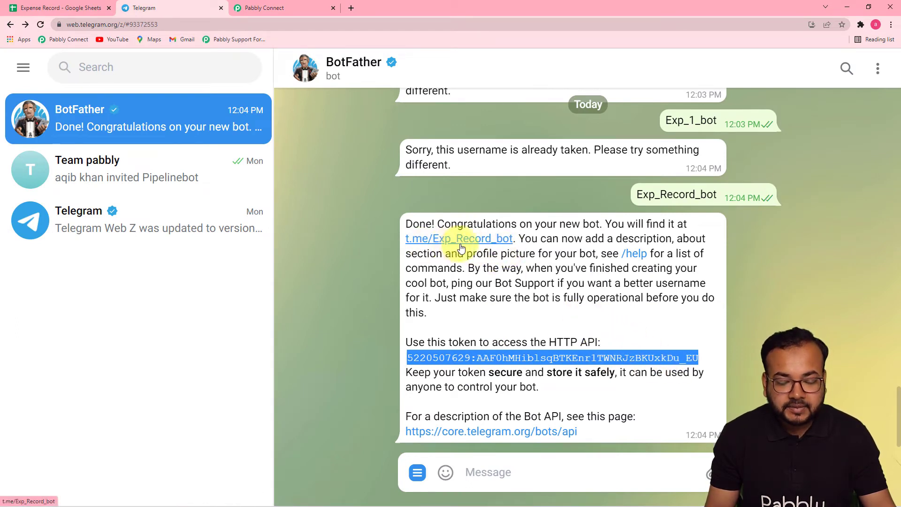
click(497, 239)
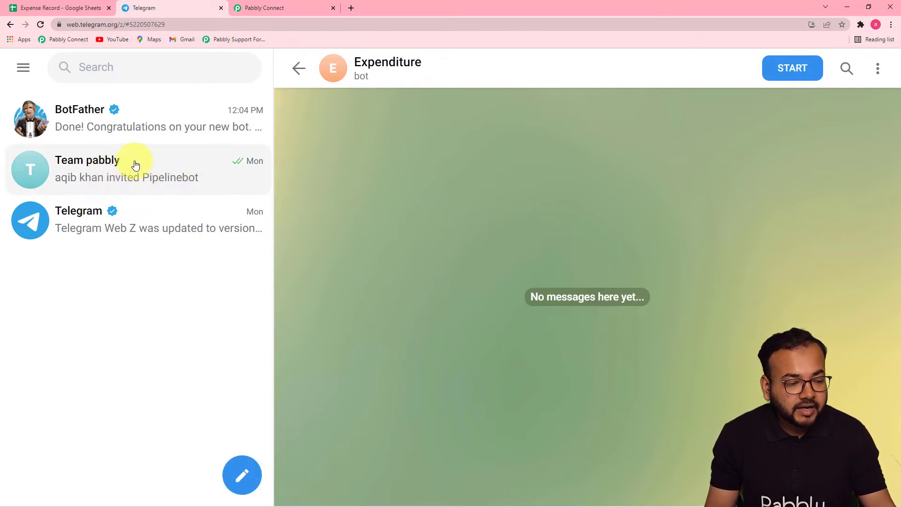
Step: Add the Expenditure bot to the Team pabbly group, and in Pabbly Connect save the Telegram Bot trigger and send its test request
click(89, 176)
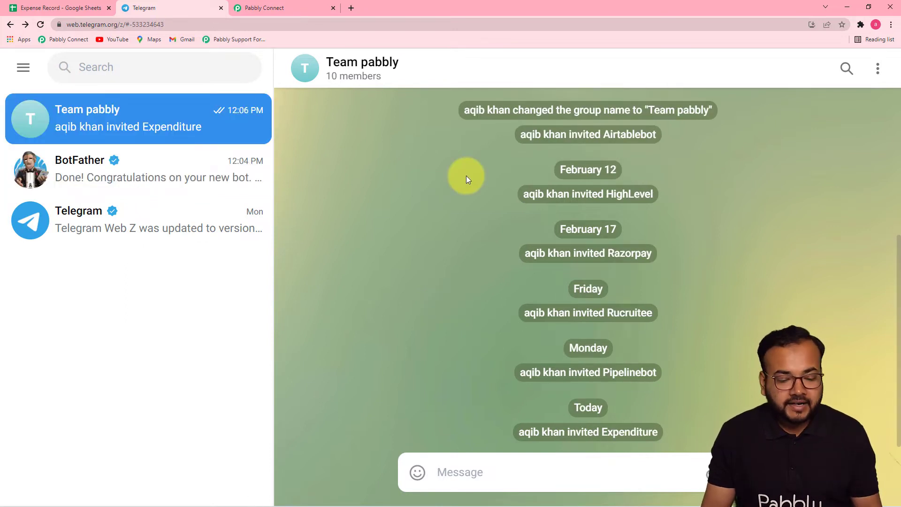
click(263, 7)
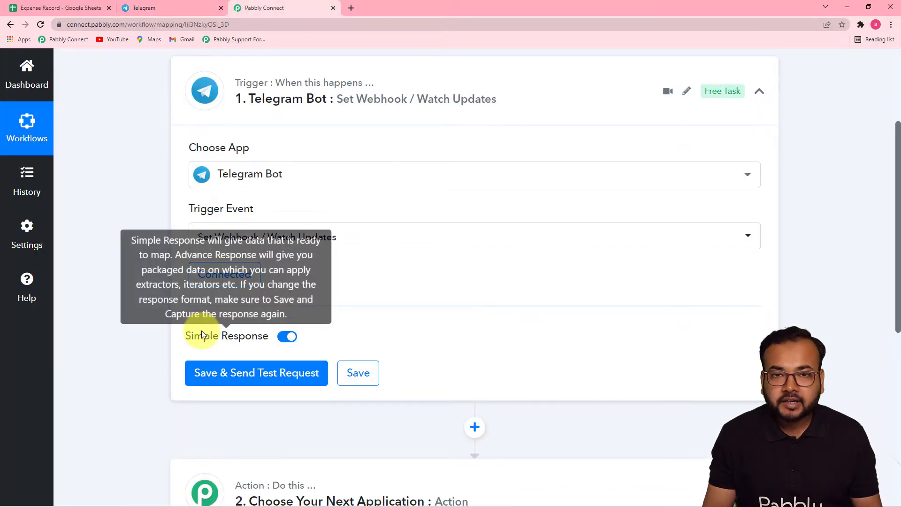
click(229, 384)
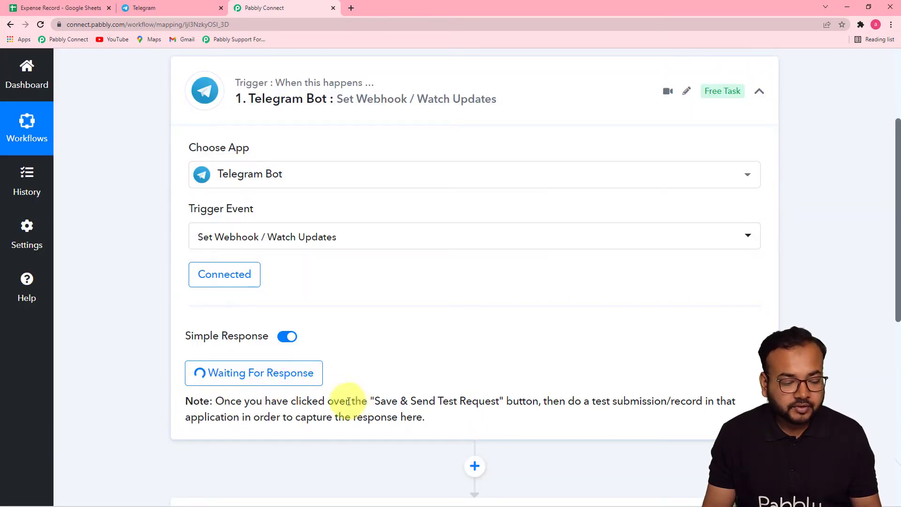
drag(899, 250, 897, 329)
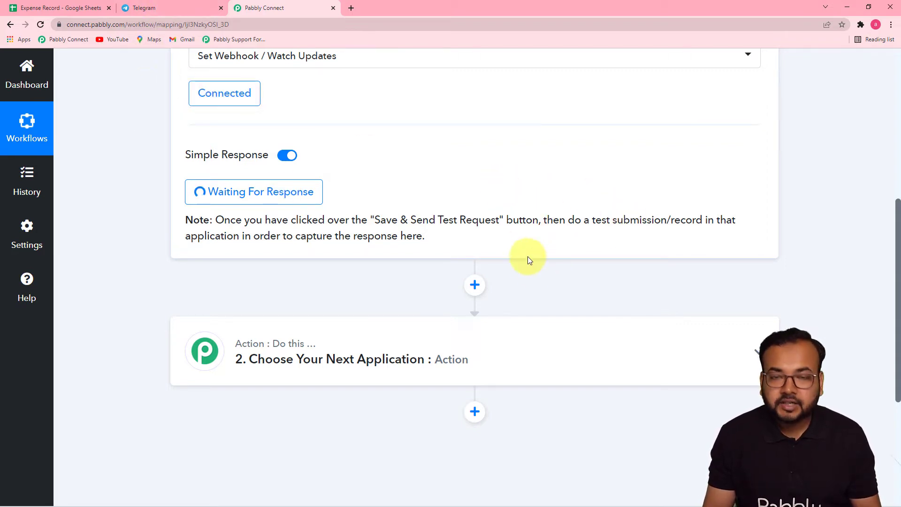
Step: Switch to Telegram and send the Team pabbly group a two-line message: "New Expenditure Amount: 500" and "Purpose: Transport of Material."
click(157, 15)
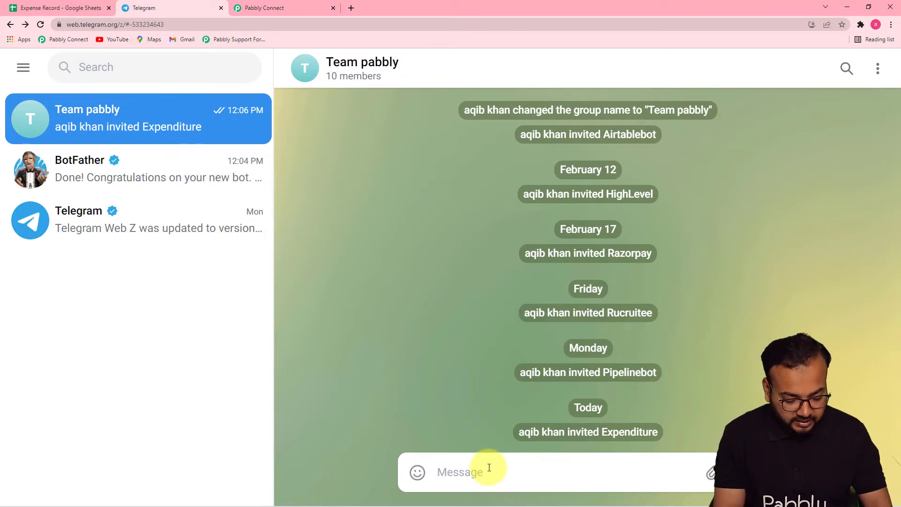
text(New Expenditur)
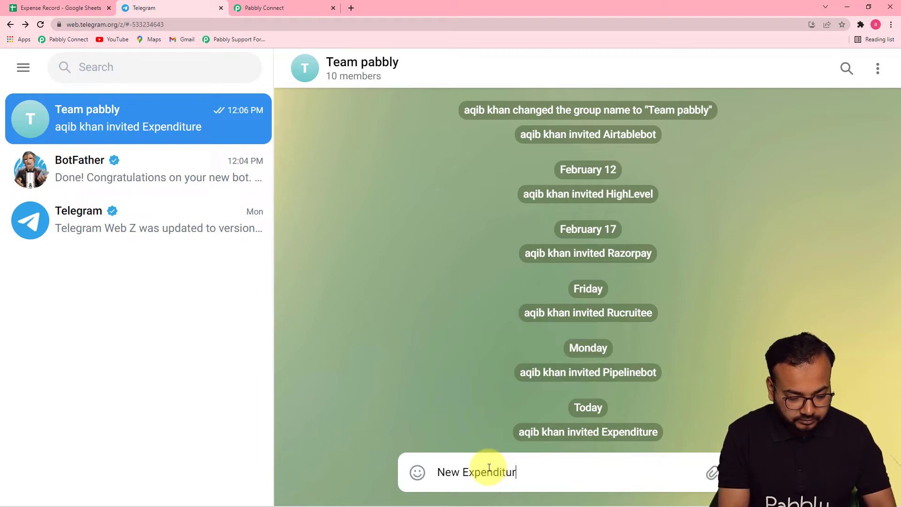
text(e Am)
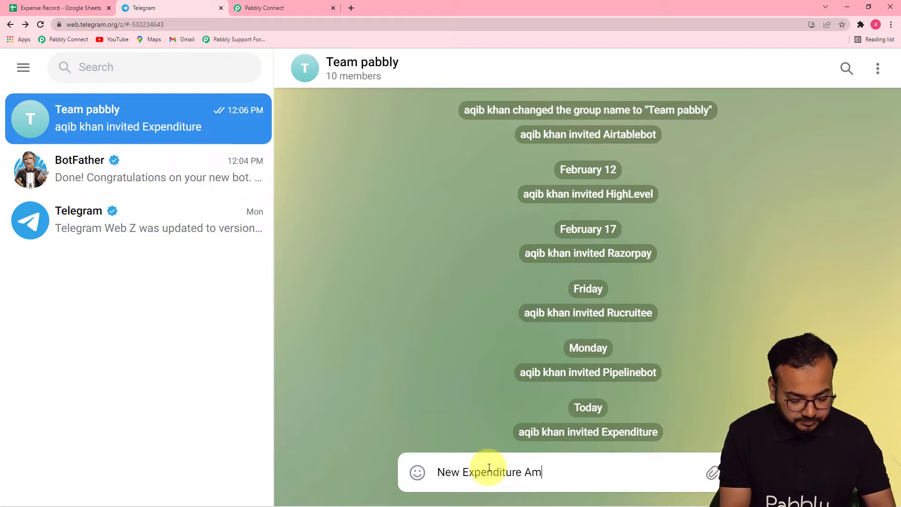
text(ount:)
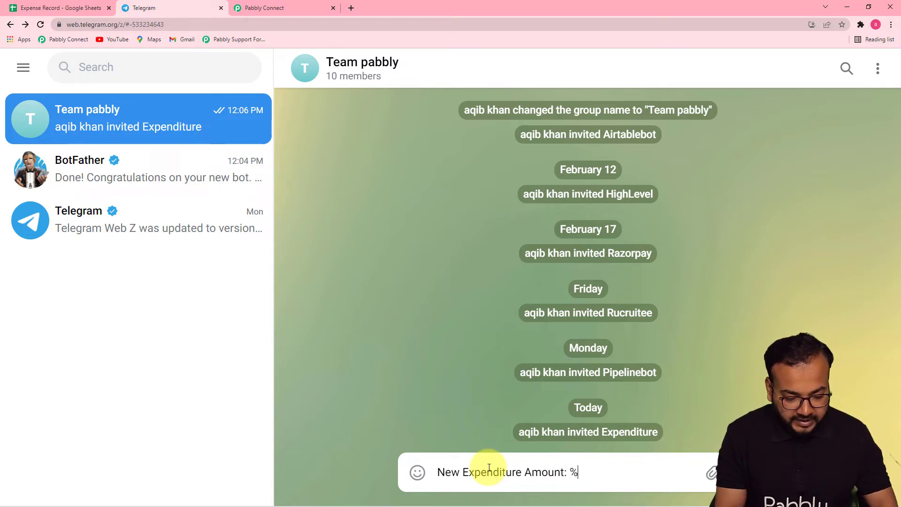
text( 500)
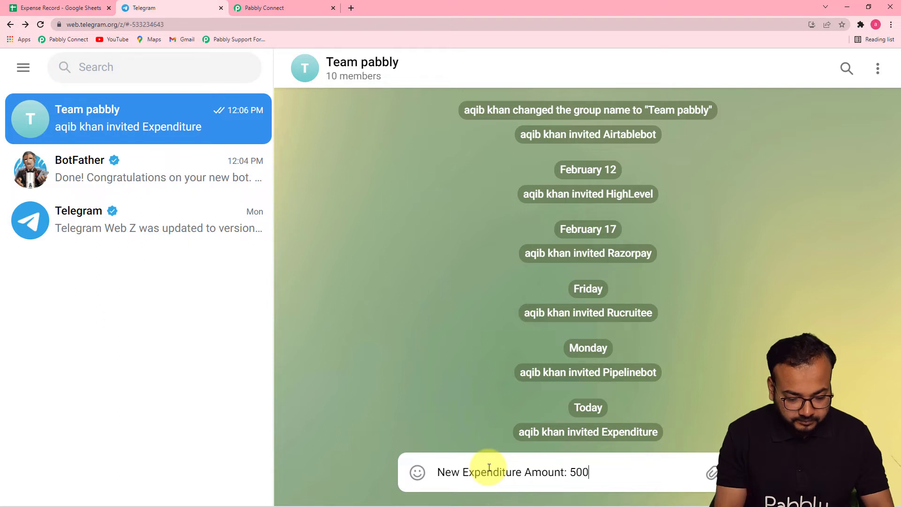
key(shift+Return)
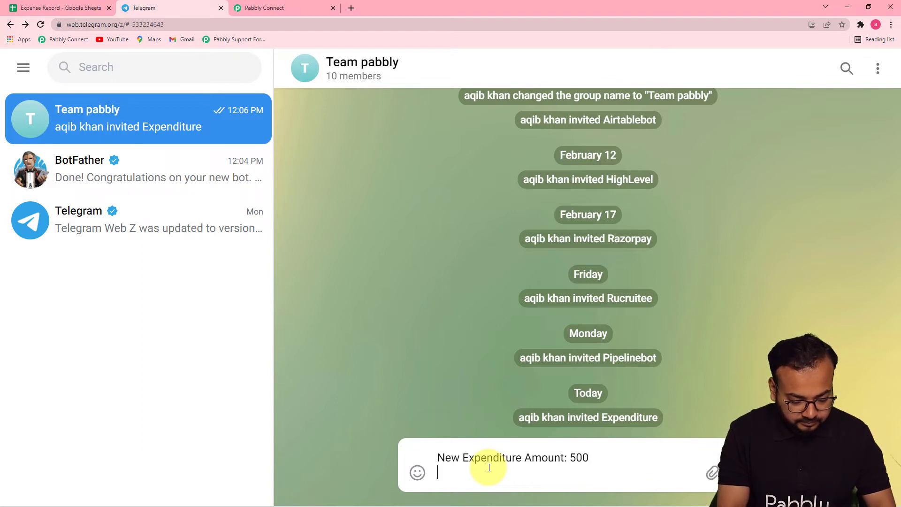
key(BackSpace)
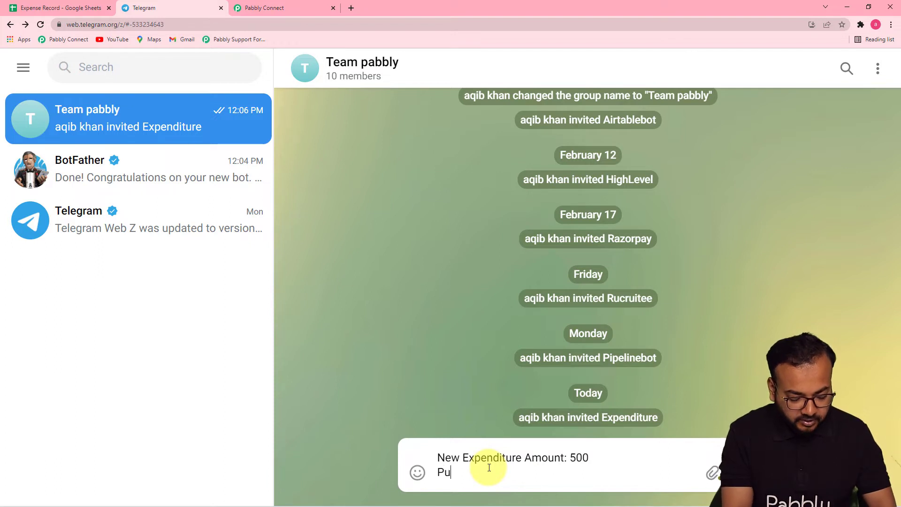
text(Purpose)
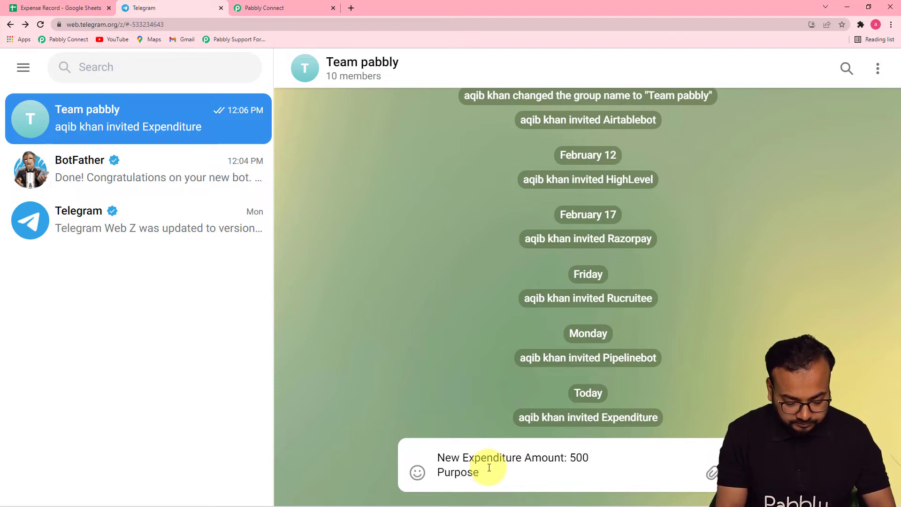
text(: S)
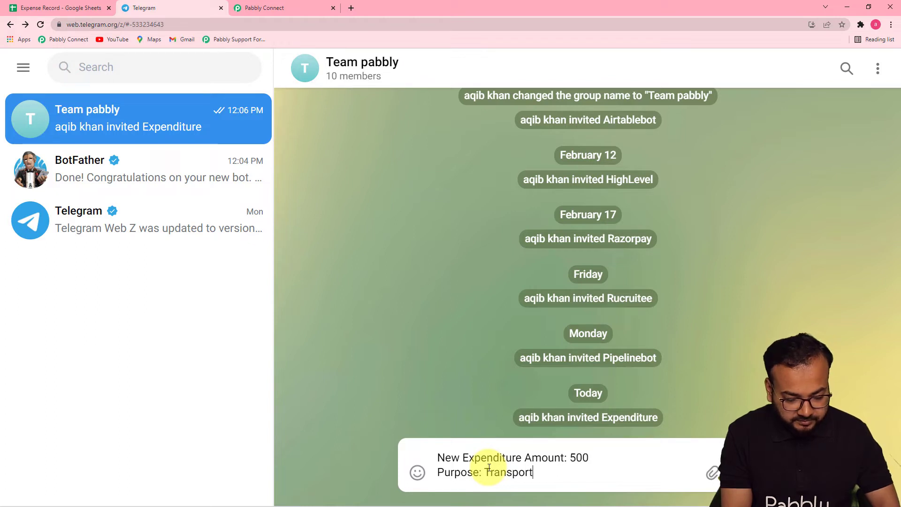
text(terial.)
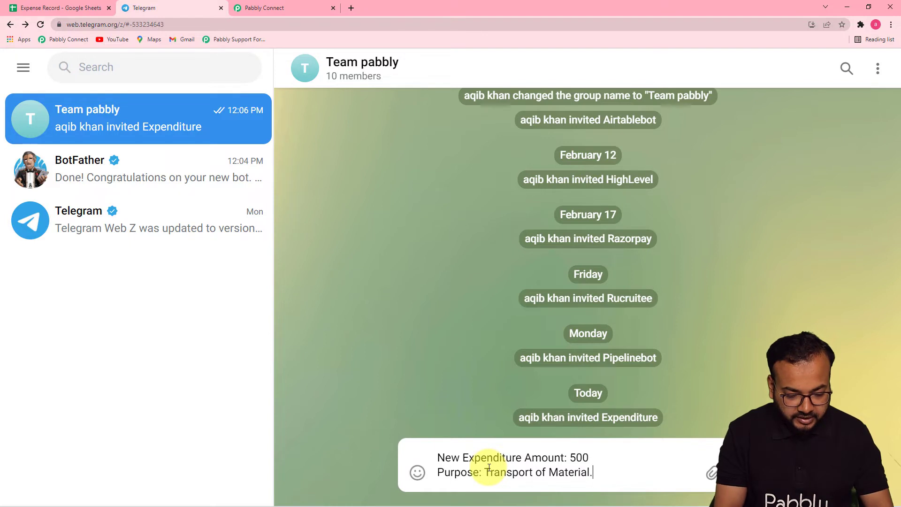
key(Return)
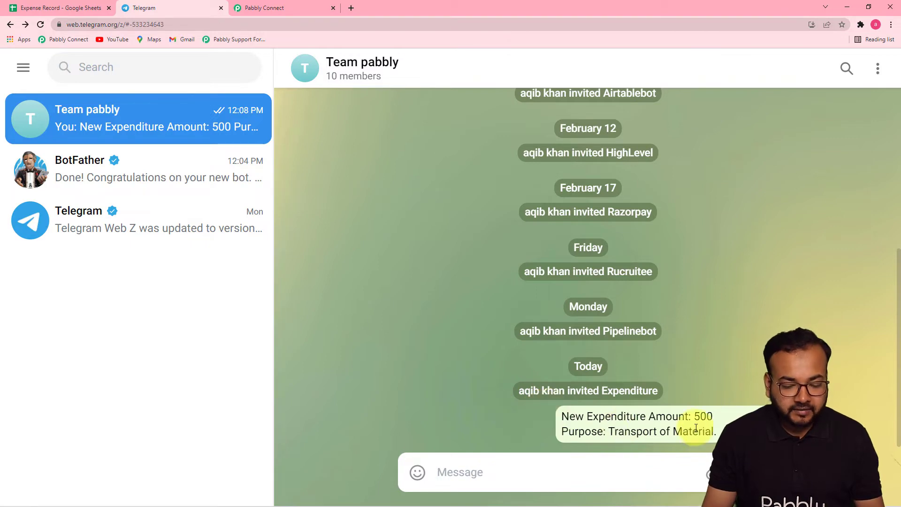
Step: Switch to Pabbly Connect and examine the captured webhook response, enlarging the Message Text value to read the whole message
click(302, 9)
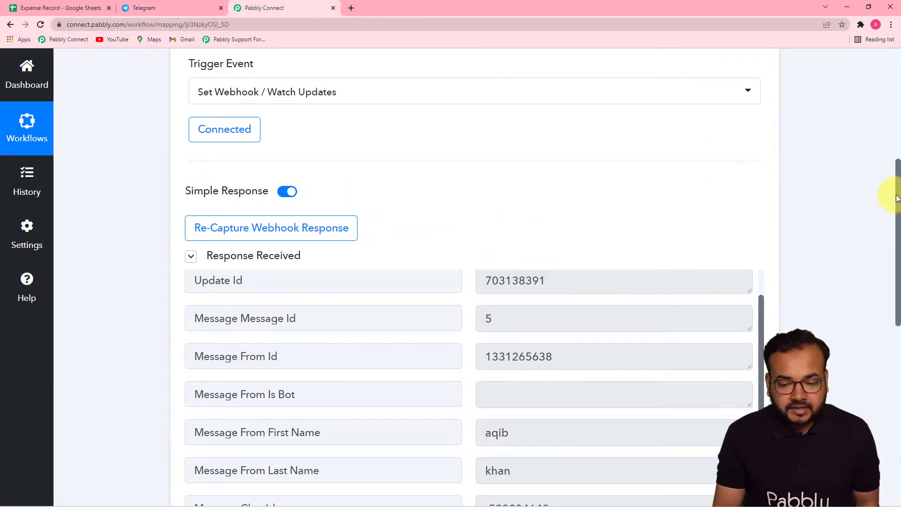
drag(899, 192, 892, 246)
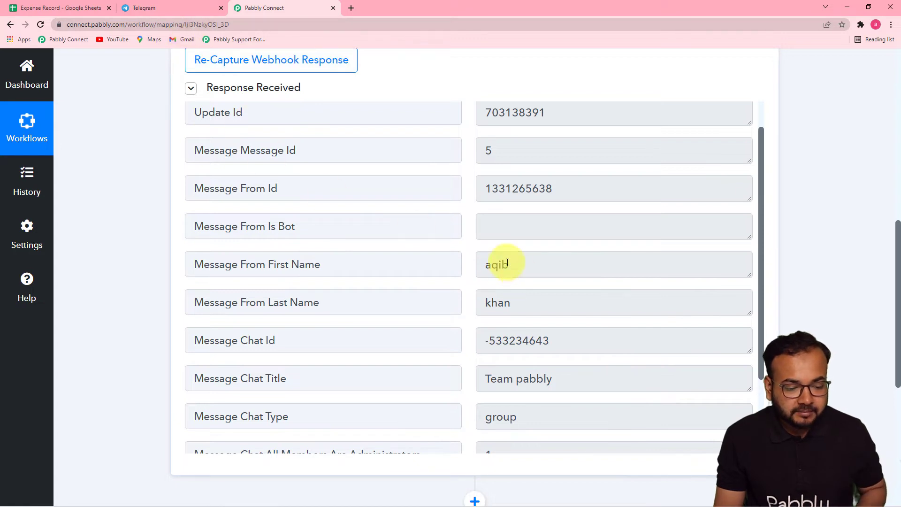
scroll(763, 261, down, 1)
drag(761, 267, 758, 334)
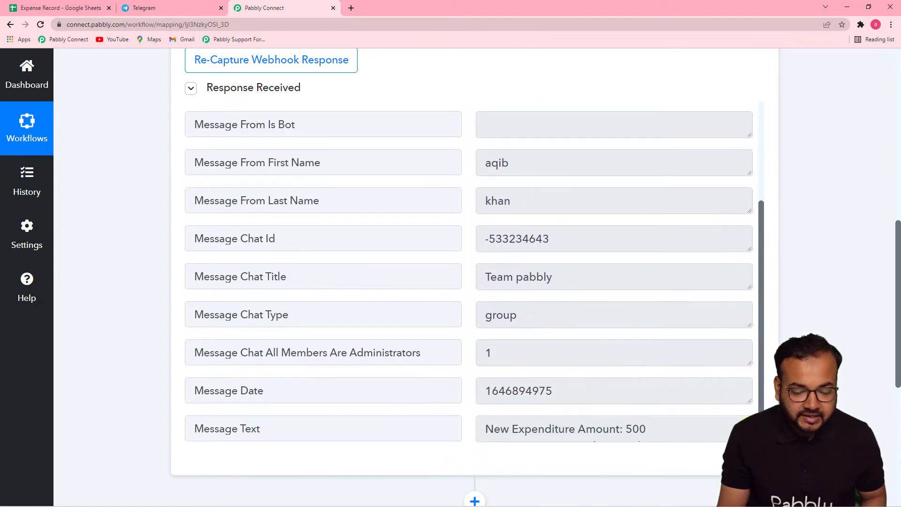
drag(750, 438, 750, 484)
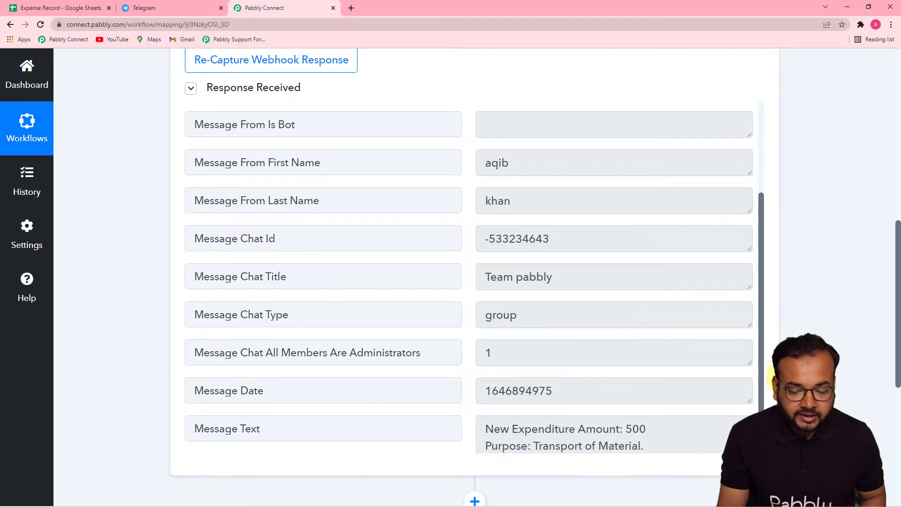
drag(761, 374, 756, 409)
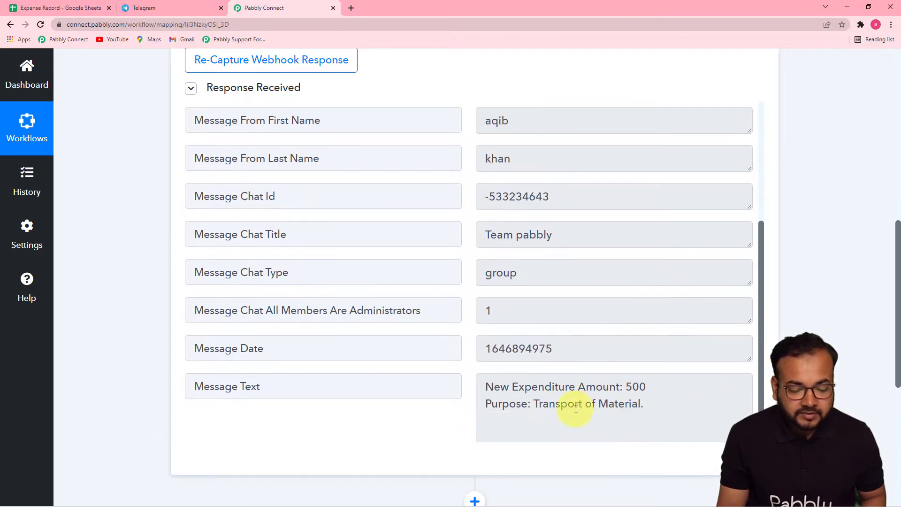
Step: Compare the captured response with the sent Telegram message and the column headers of the Expense Record sheet, returning to Pabbly Connect
click(195, 14)
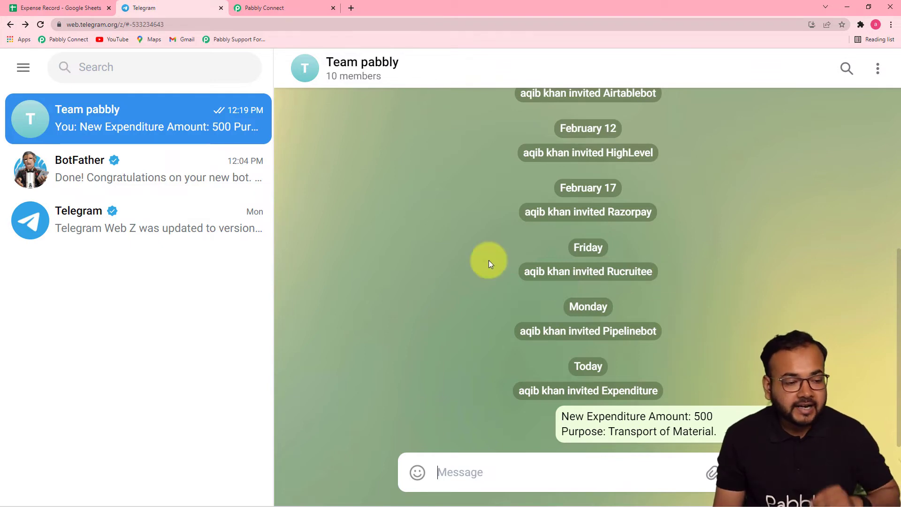
click(263, 9)
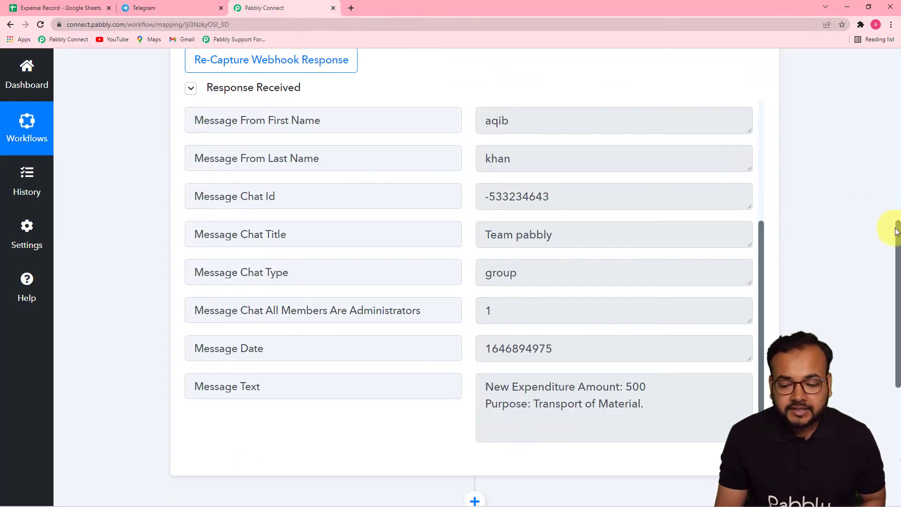
drag(897, 230, 897, 250)
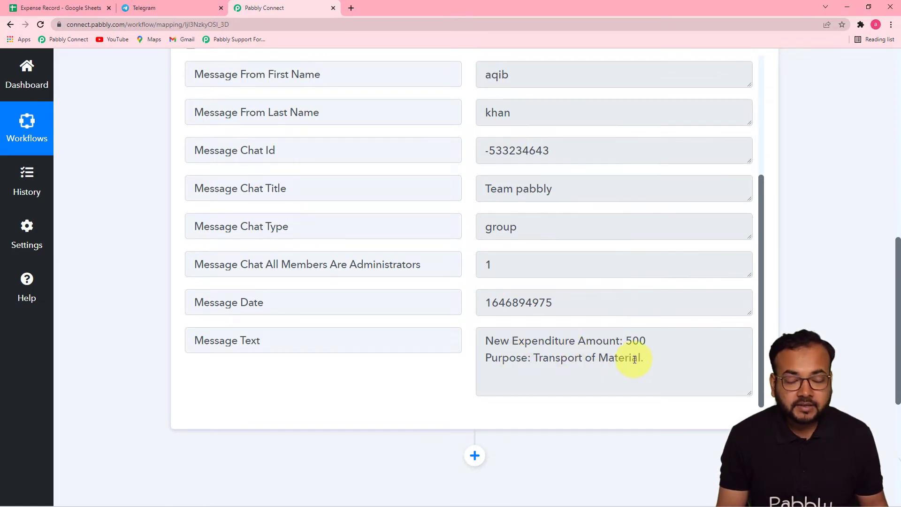
click(93, 11)
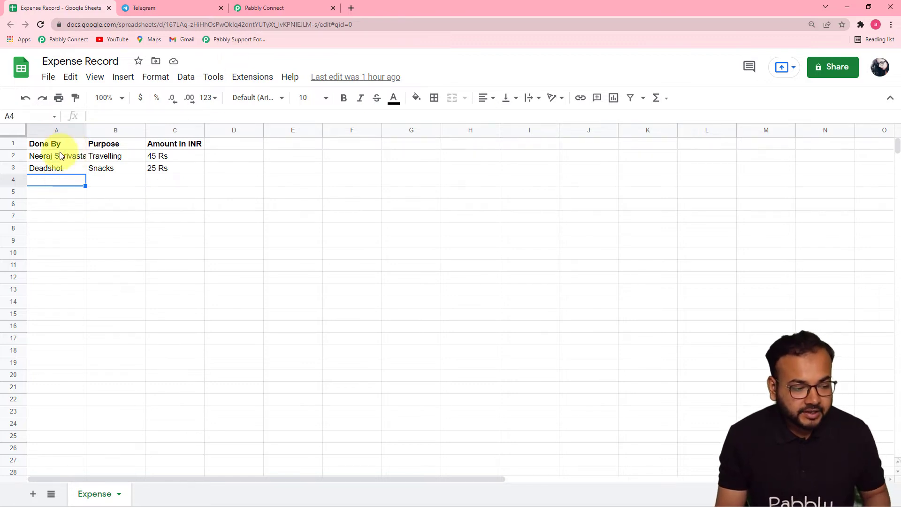
click(265, 10)
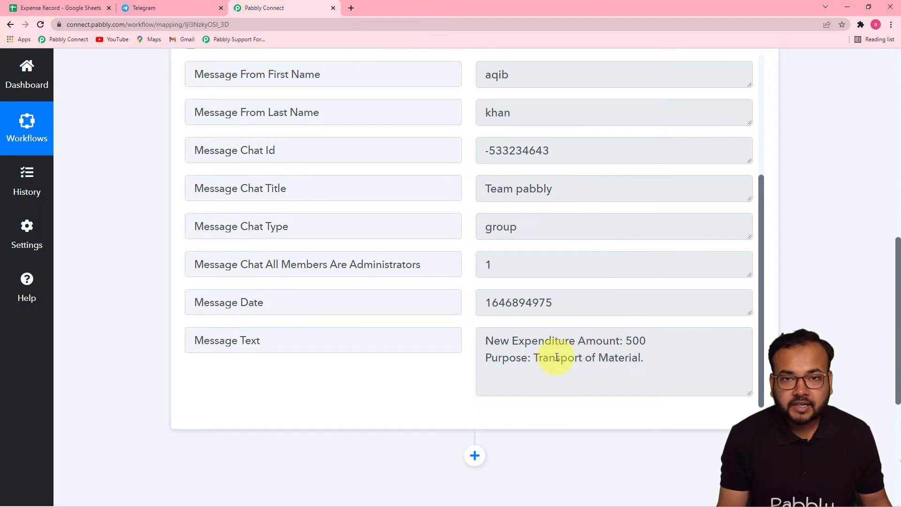
Step: Add an action step below the Telegram Bot trigger and choose Text Formatter by Pabbly as its app
drag(897, 266, 897, 353)
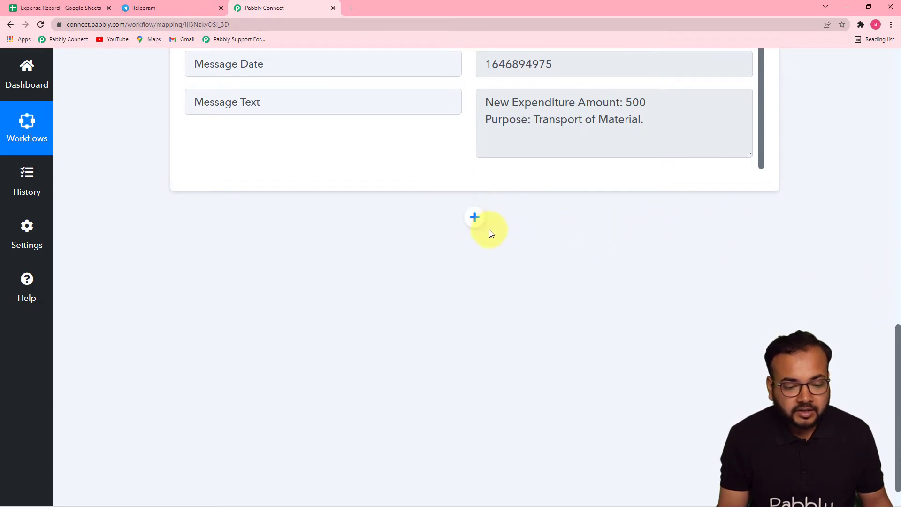
click(475, 218)
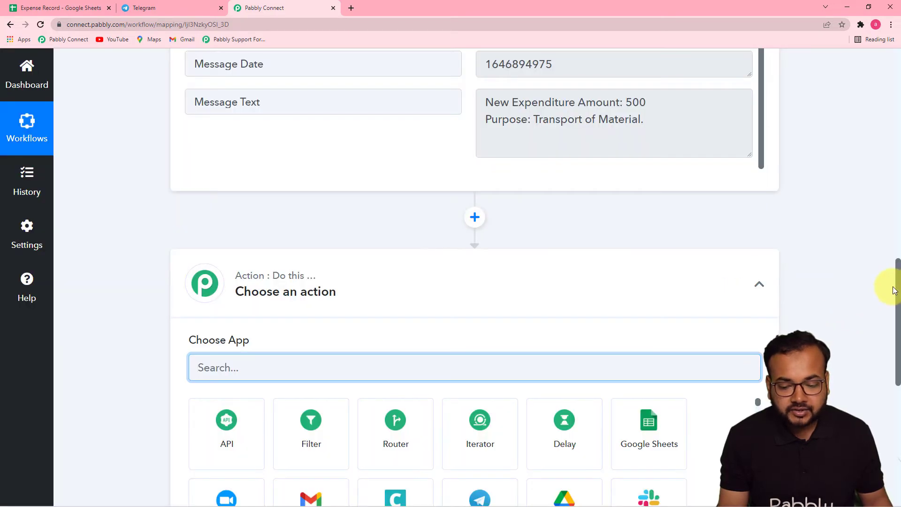
drag(899, 287, 892, 317)
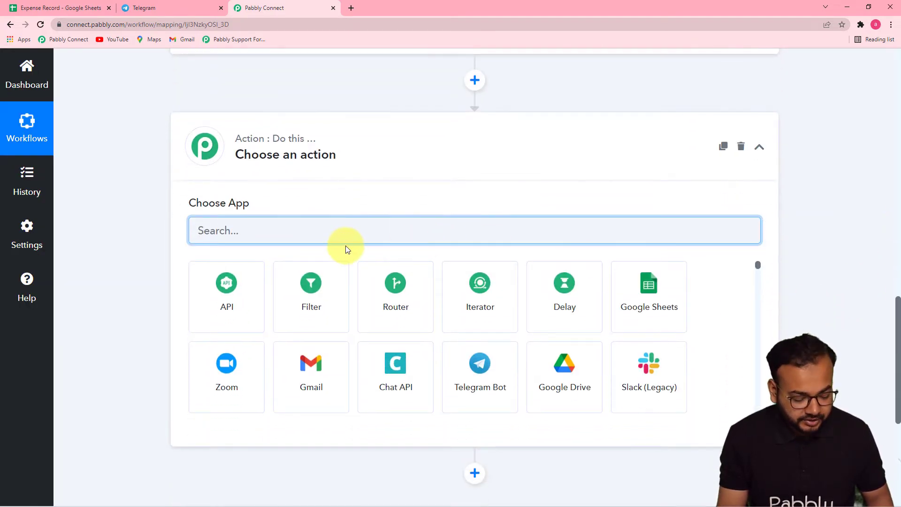
text(text)
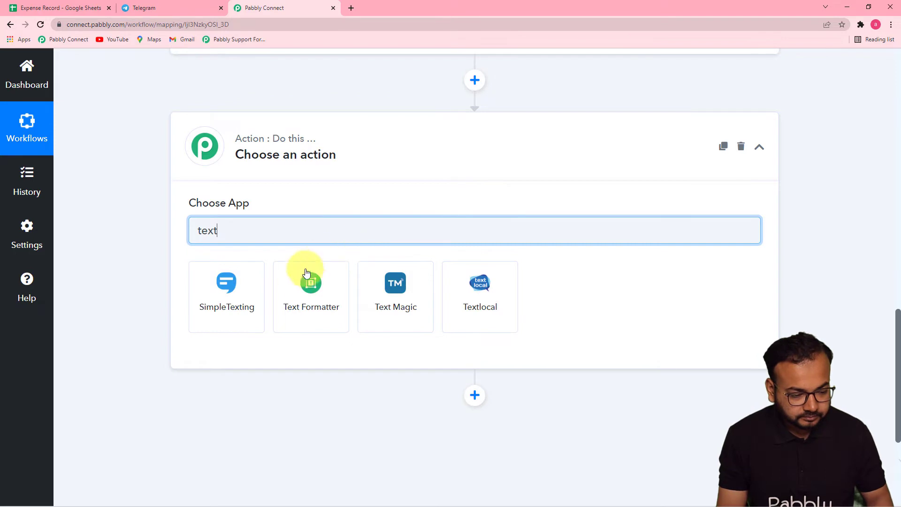
click(306, 272)
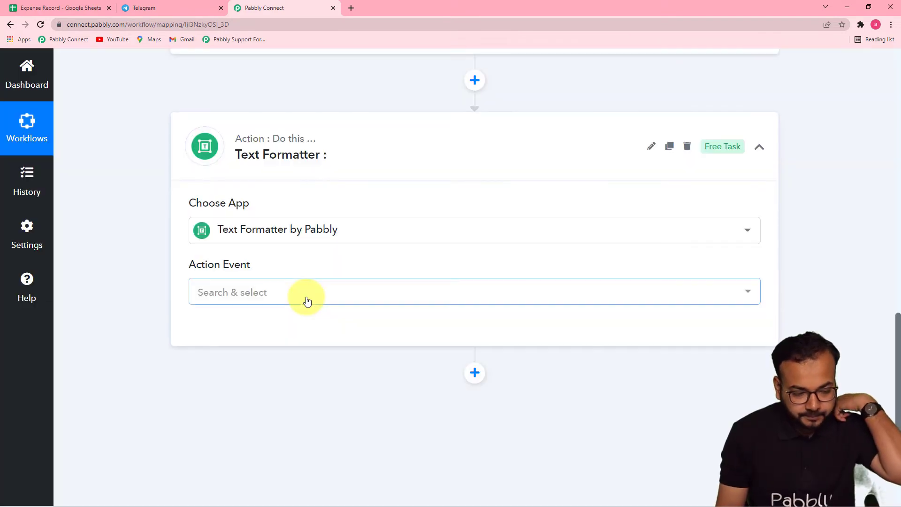
Step: Set the Text Formatter's action event to Split Text and connect it to bring up its split fields
click(306, 299)
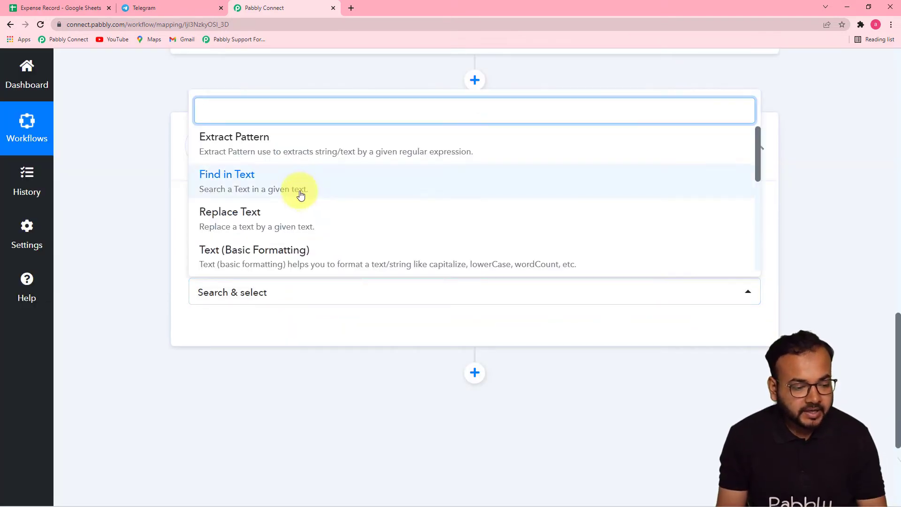
drag(757, 151, 763, 194)
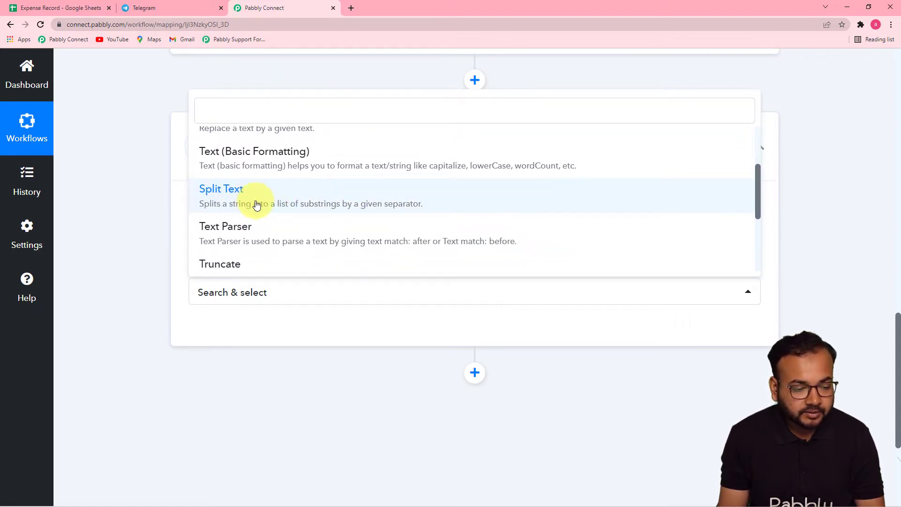
click(257, 205)
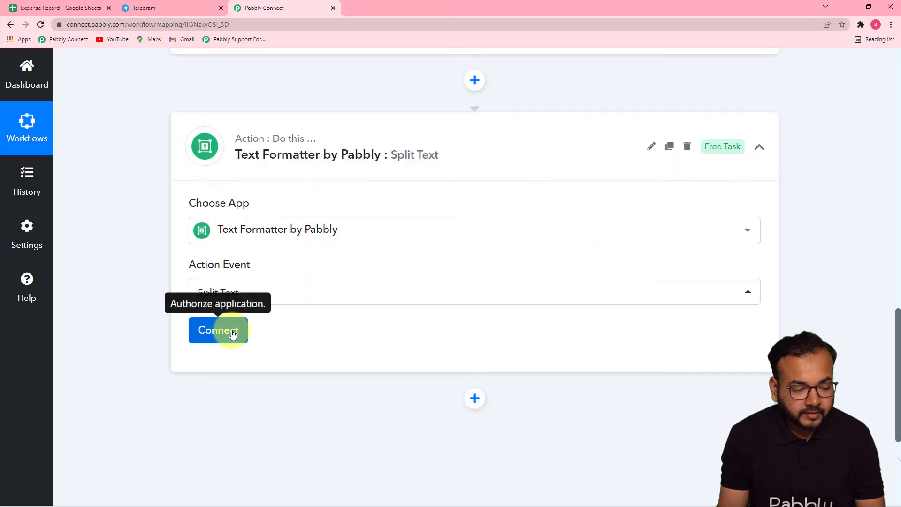
click(232, 333)
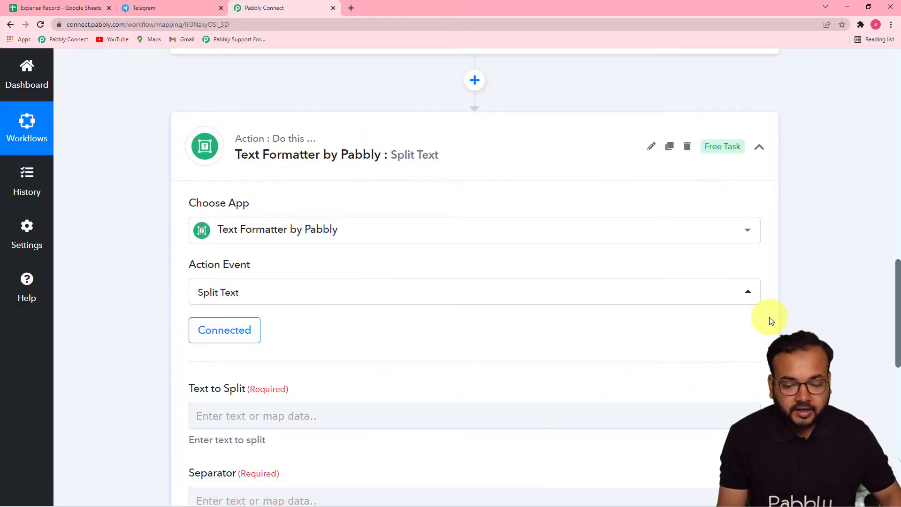
drag(898, 271, 898, 352)
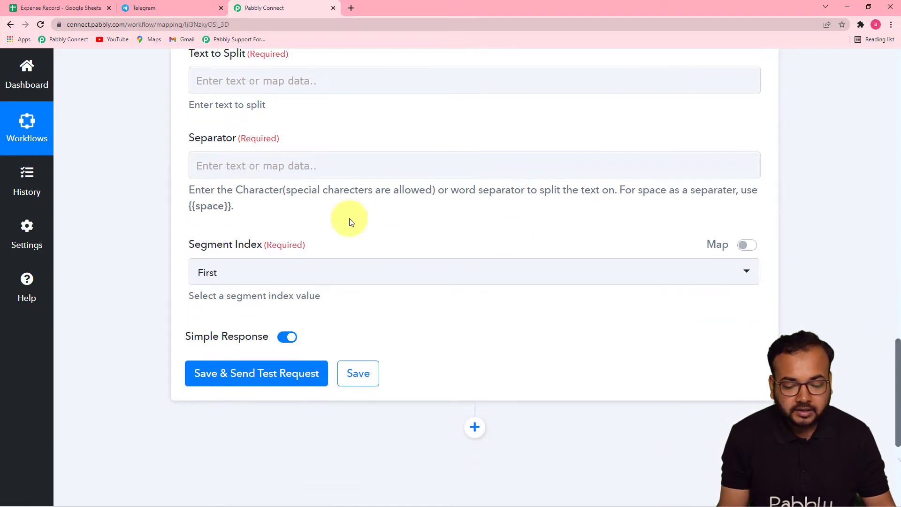
Step: Map the Telegram Bot trigger's Message Text into the Text to Split field of the Text Formatter step
drag(897, 353, 897, 212)
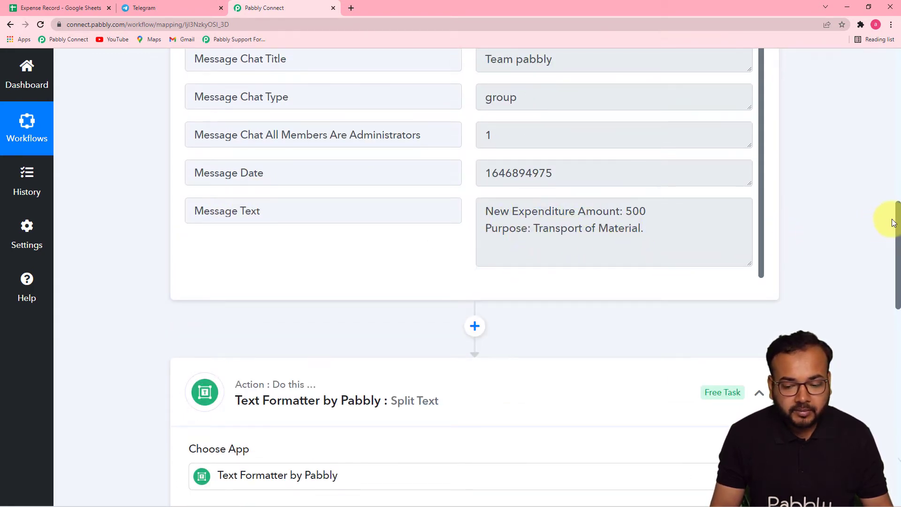
drag(897, 221, 878, 344)
click(315, 144)
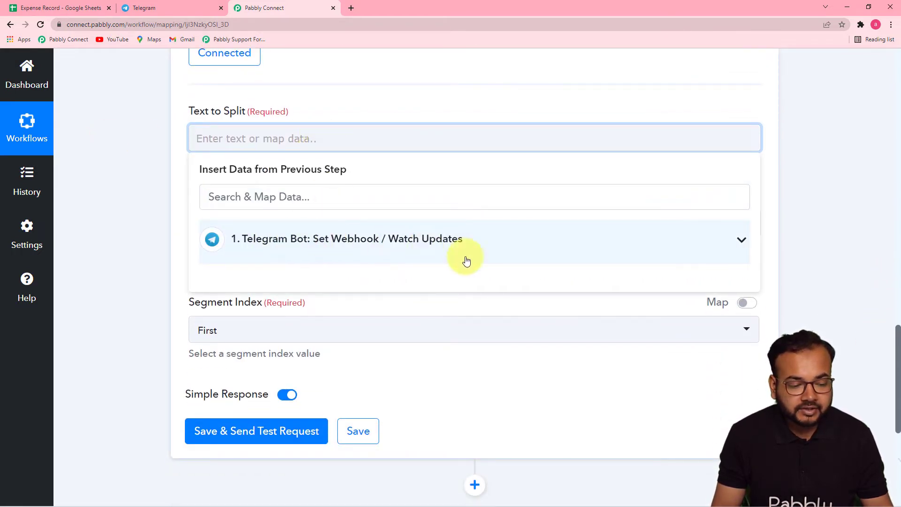
click(413, 248)
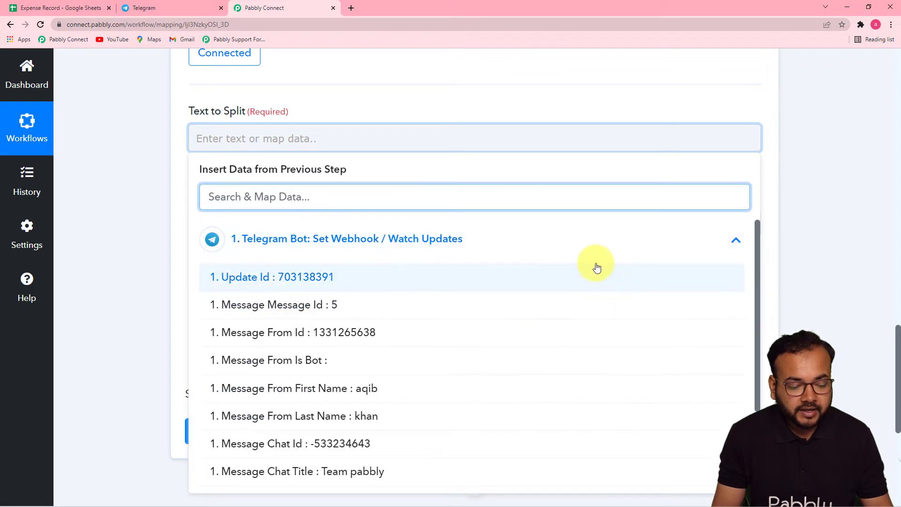
drag(759, 320, 753, 403)
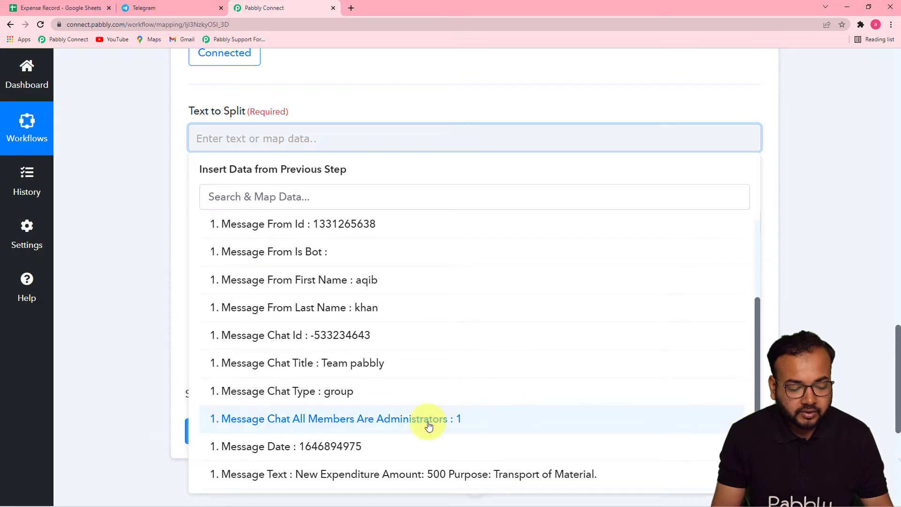
click(336, 475)
click(156, 241)
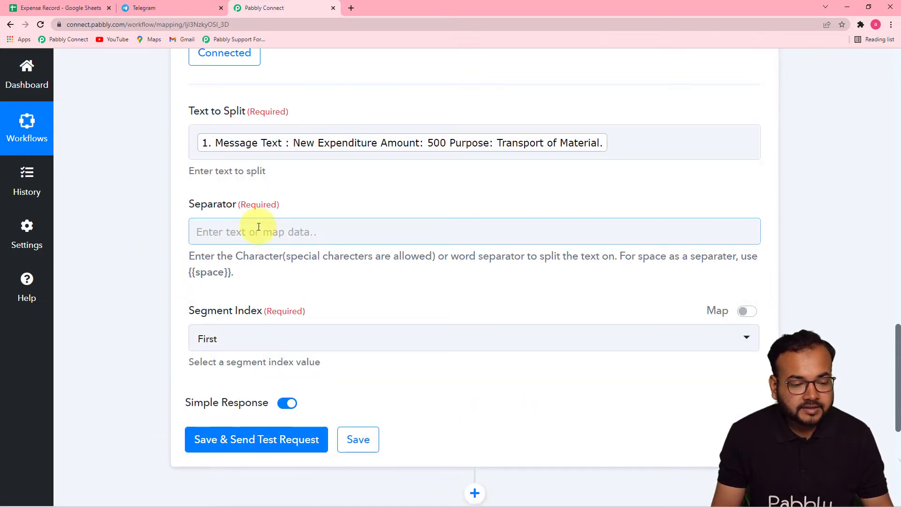
Step: Enter a colon as the separator for the split and set the segment index to All
click(361, 229)
text(:)
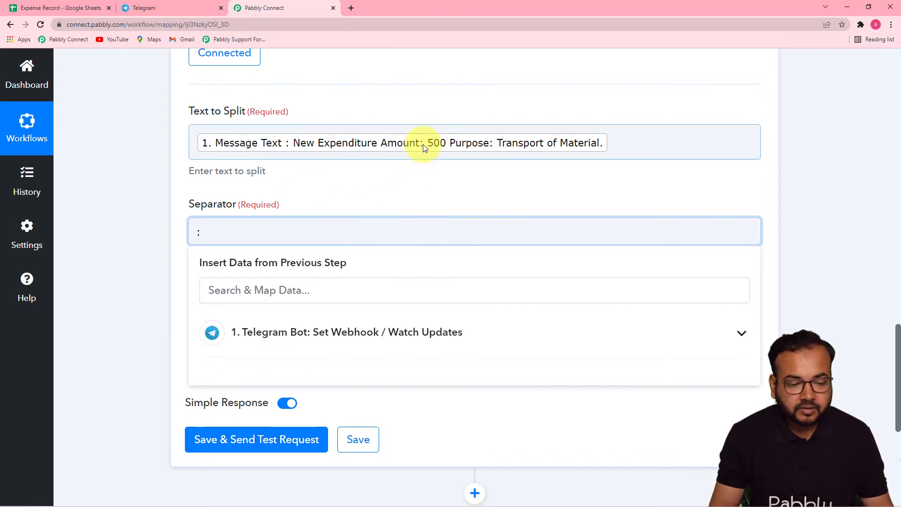
click(432, 184)
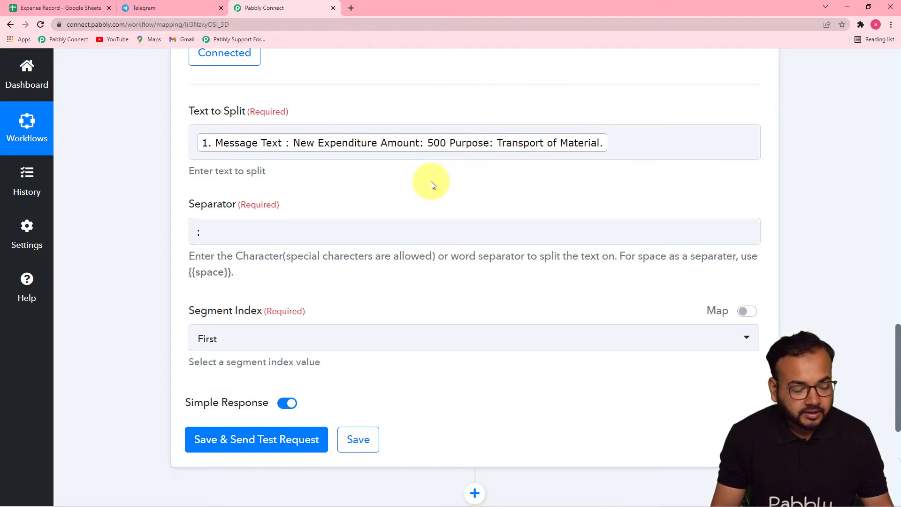
click(350, 344)
click(260, 299)
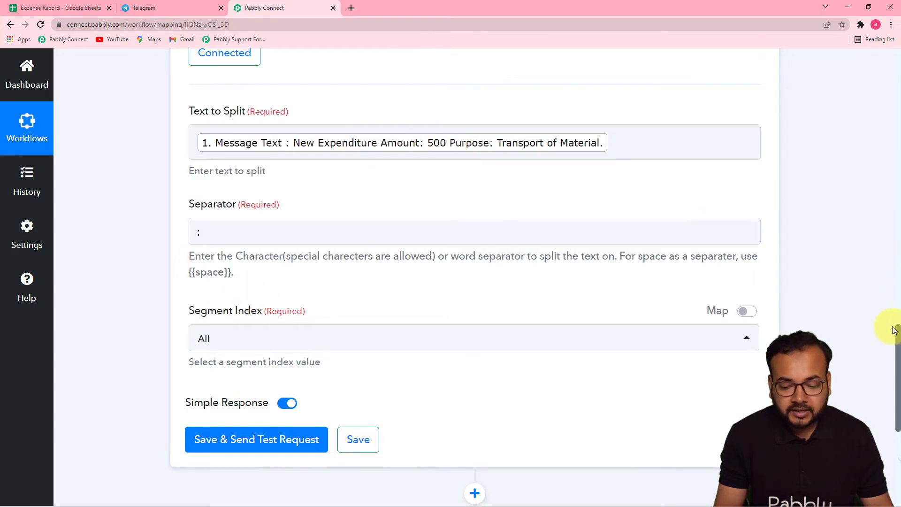
Step: Save the Split Text step, send a test request and review the split results in the response
scroll(540, 323, down, 3)
click(282, 279)
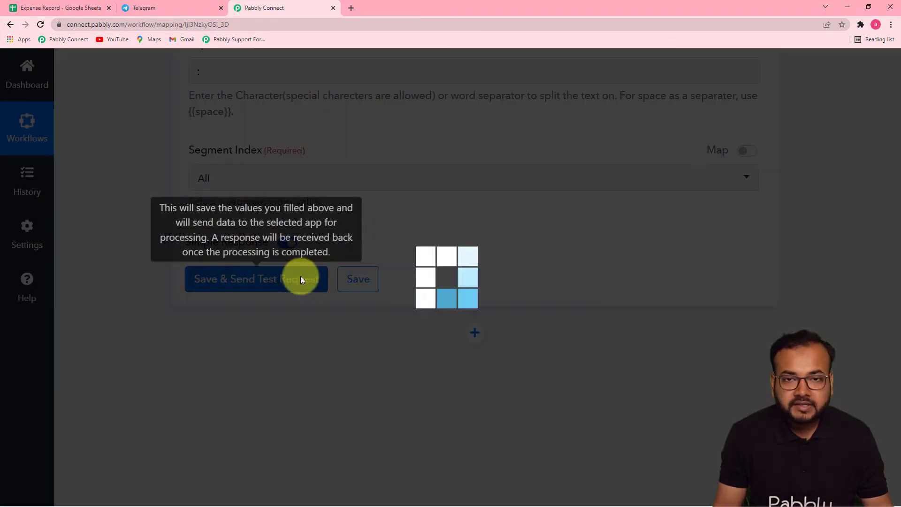
drag(897, 361, 898, 377)
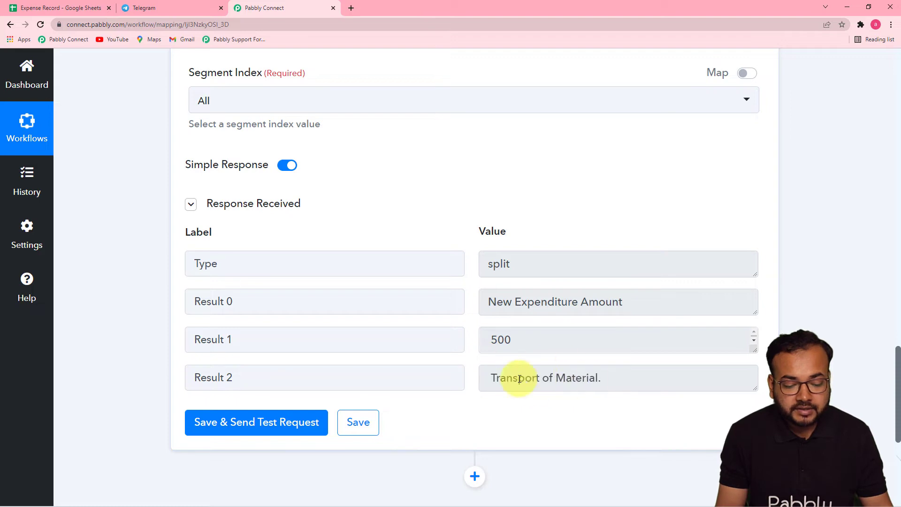
Step: Add an action step below the Text Formatter using Google Sheets with the Add New Row event
drag(899, 361, 899, 419)
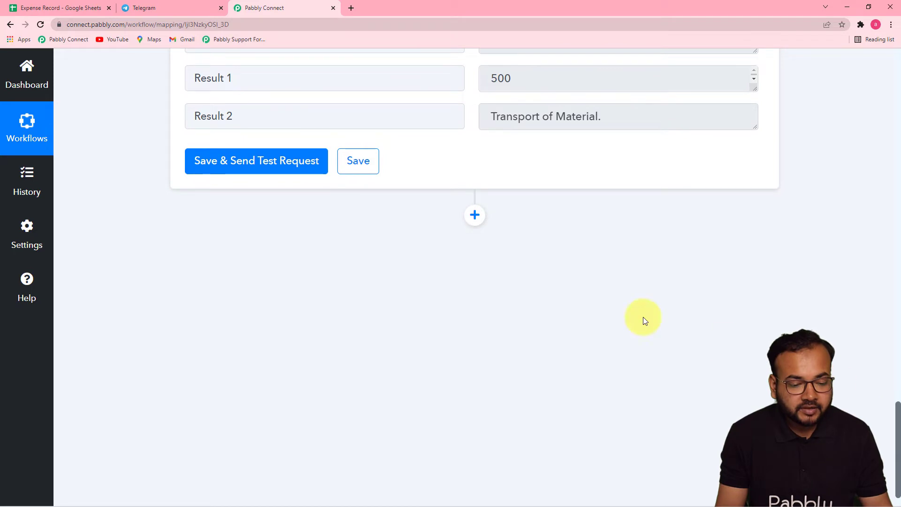
click(475, 216)
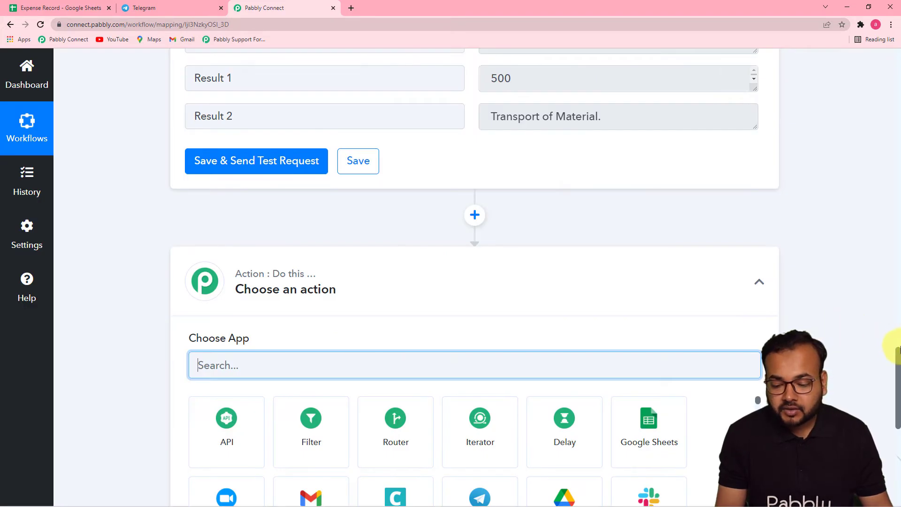
drag(898, 360, 899, 408)
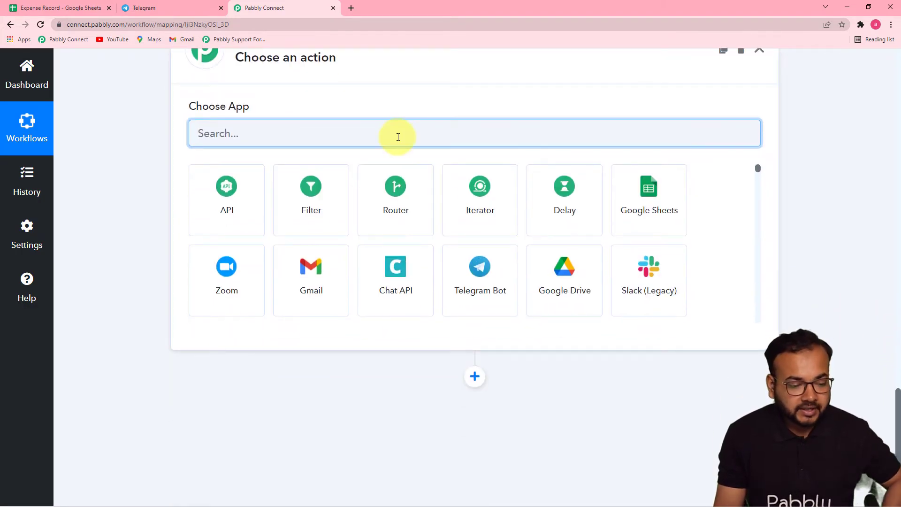
click(650, 207)
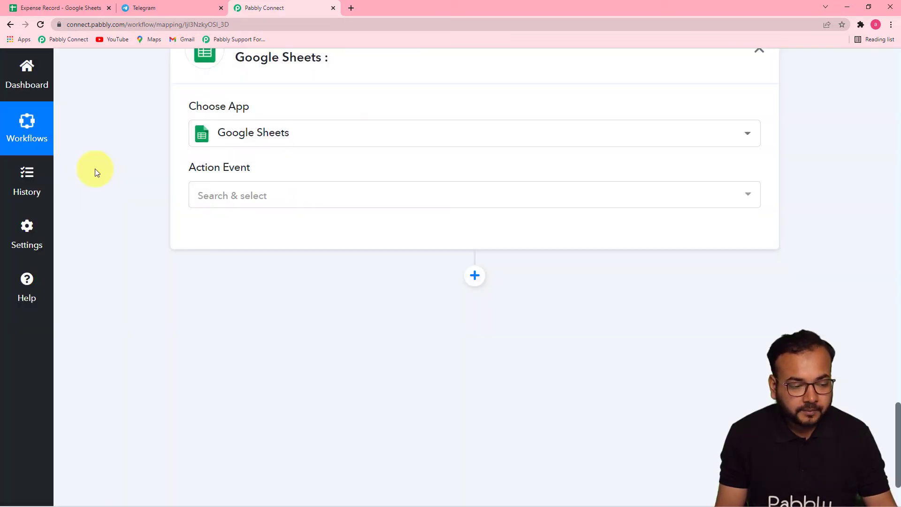
click(223, 201)
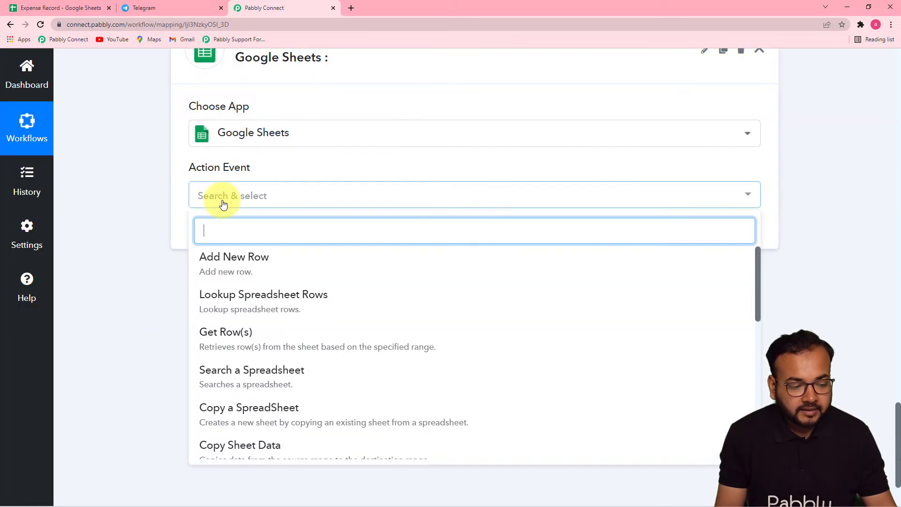
click(224, 276)
Step: Connect the Google Sheets action through a new connection, authorising Pabbly Connect Sheets with the Google account that holds the expense sheet
click(220, 236)
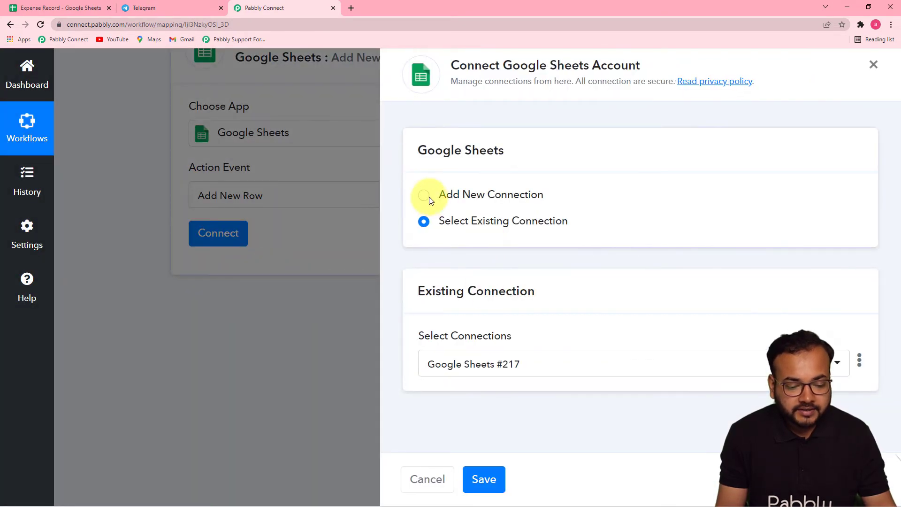
click(425, 197)
click(454, 349)
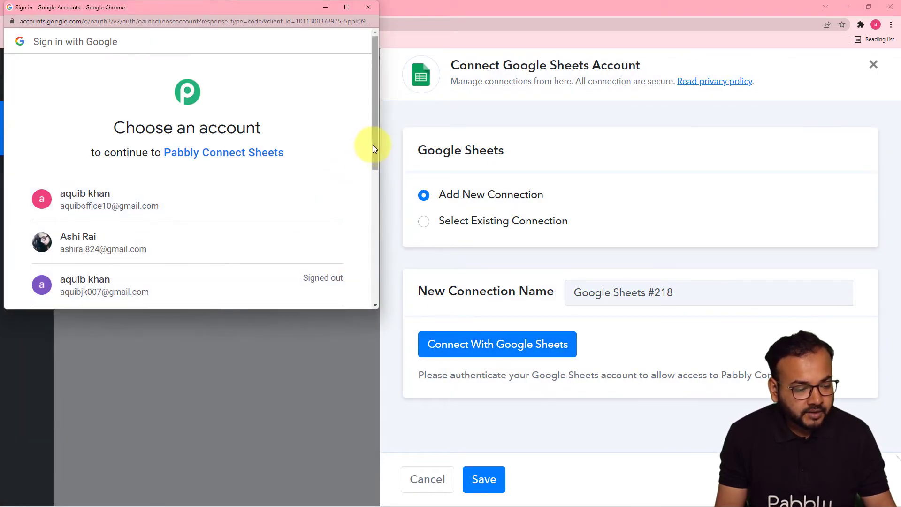
drag(376, 145, 376, 159)
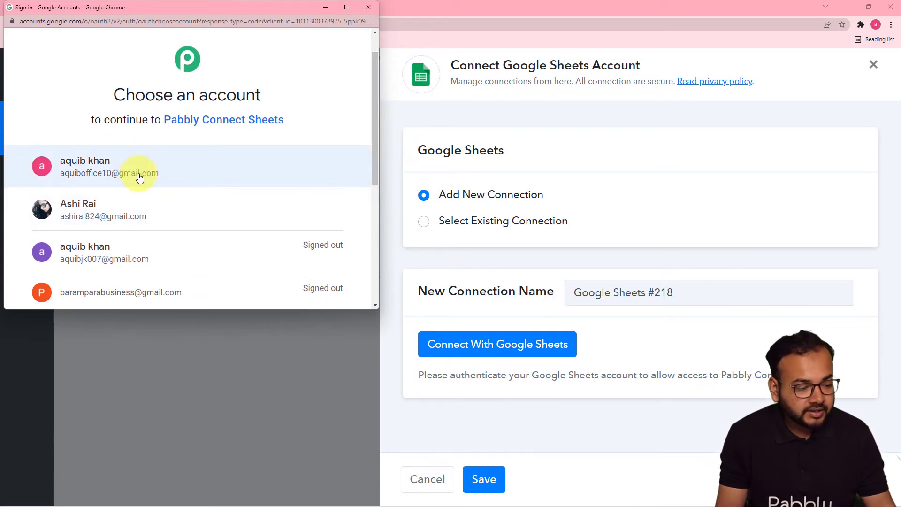
click(116, 215)
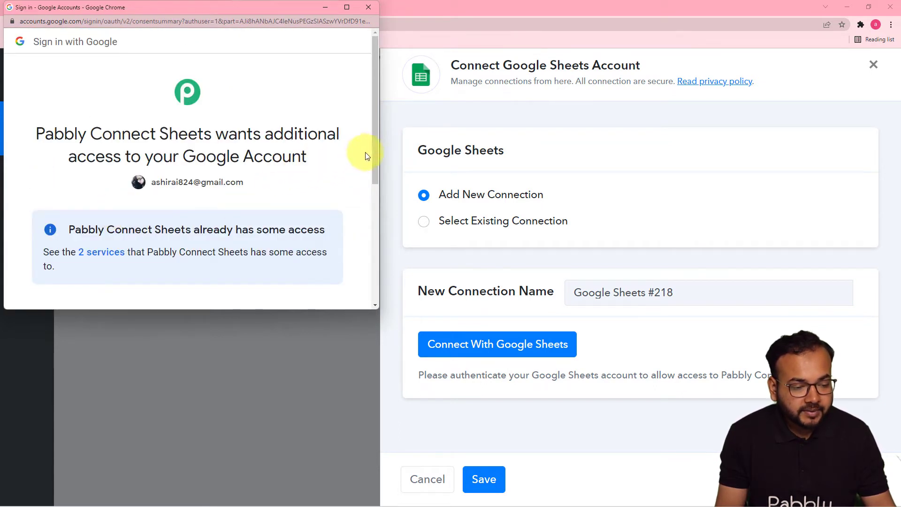
drag(376, 146, 380, 240)
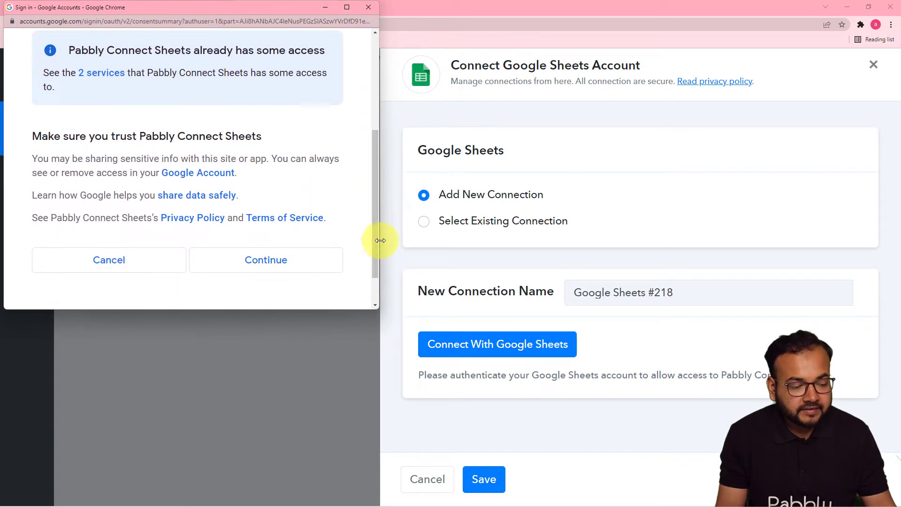
click(275, 261)
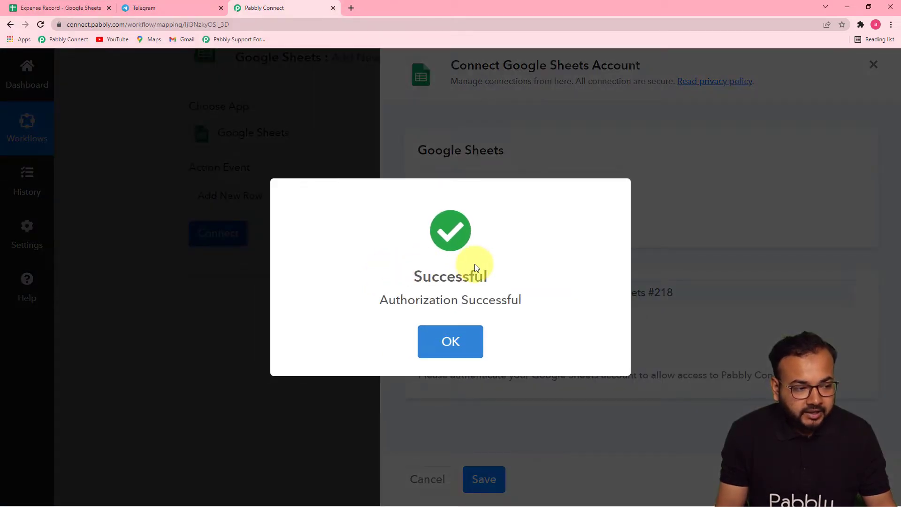
click(475, 264)
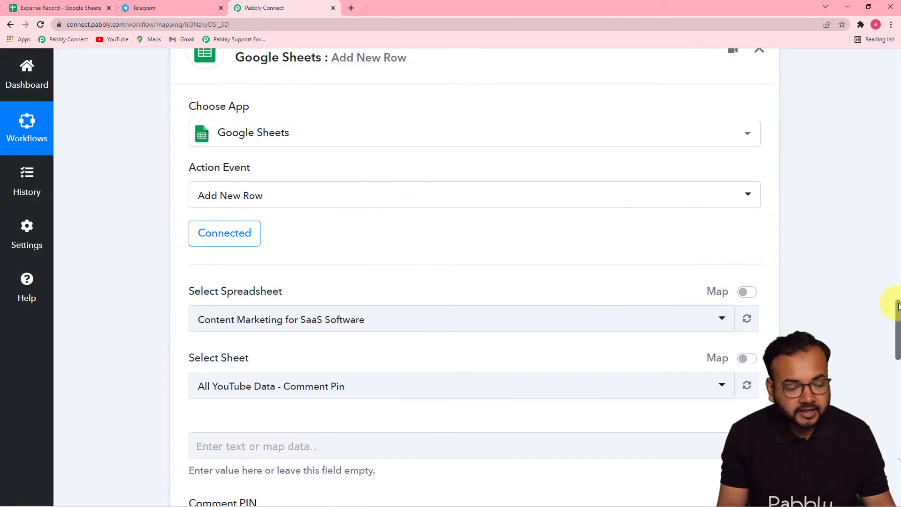
Step: Select the Expense Record spreadsheet, checking its name in the open Google Sheets file, and keep Expense as the sheet
drag(899, 307, 899, 333)
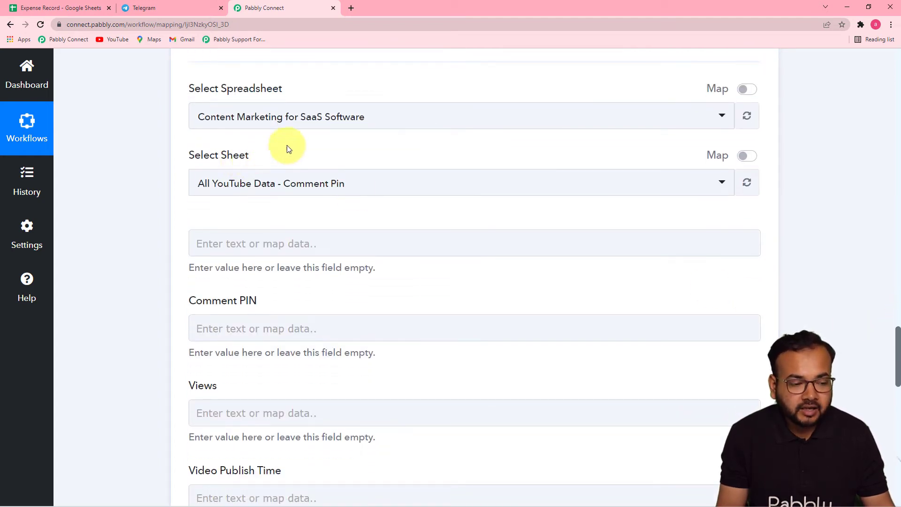
click(324, 118)
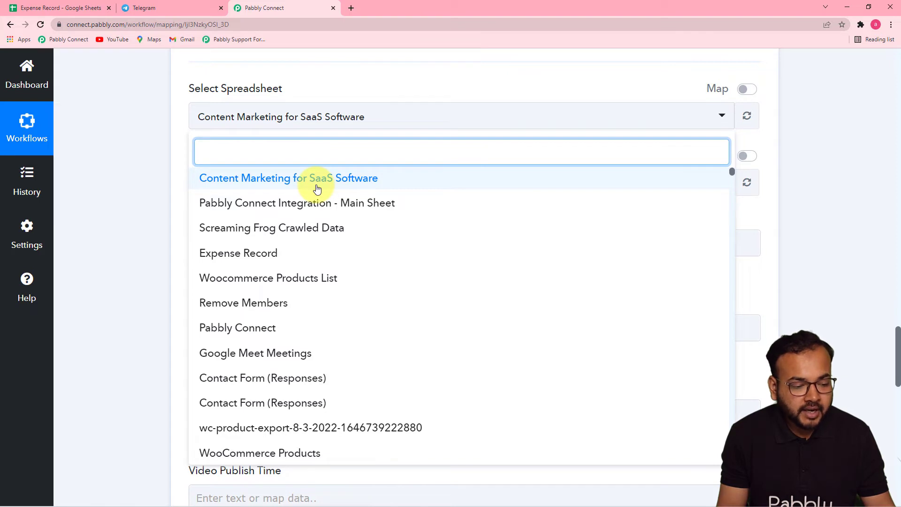
click(68, 10)
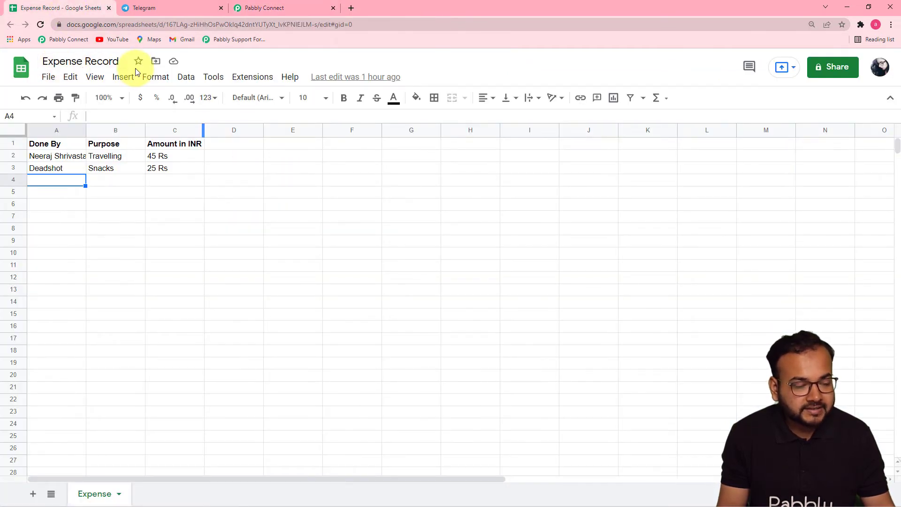
click(299, 7)
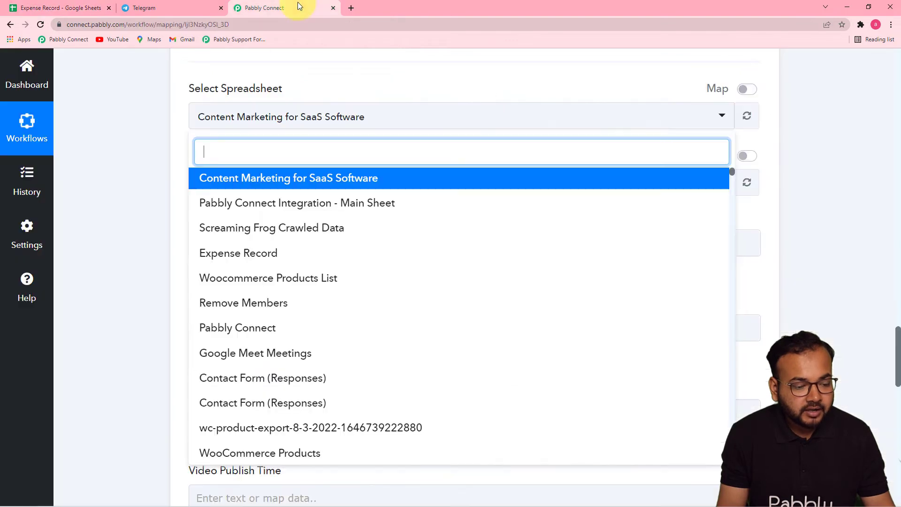
click(239, 258)
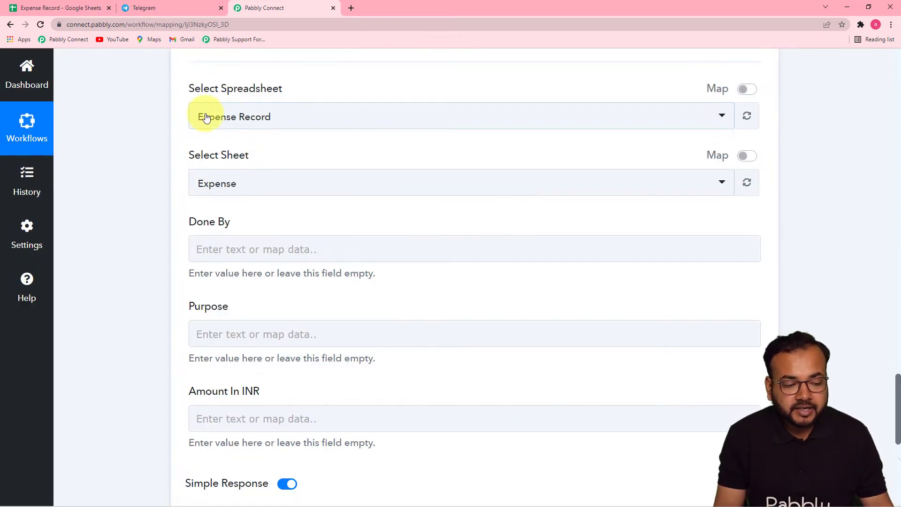
click(239, 191)
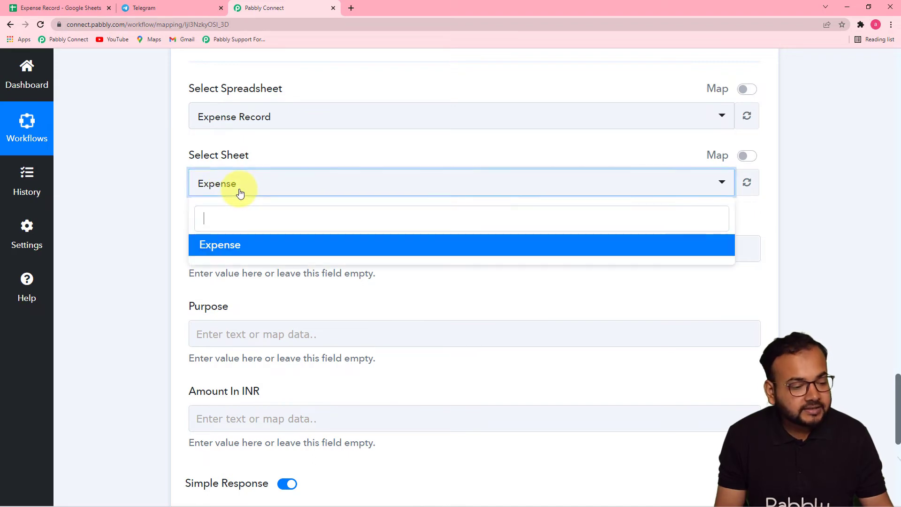
click(238, 190)
Step: Compare the Expense sheet's column headers with the Done By, Purpose and Amount In INR fields and the captured Telegram response
click(90, 10)
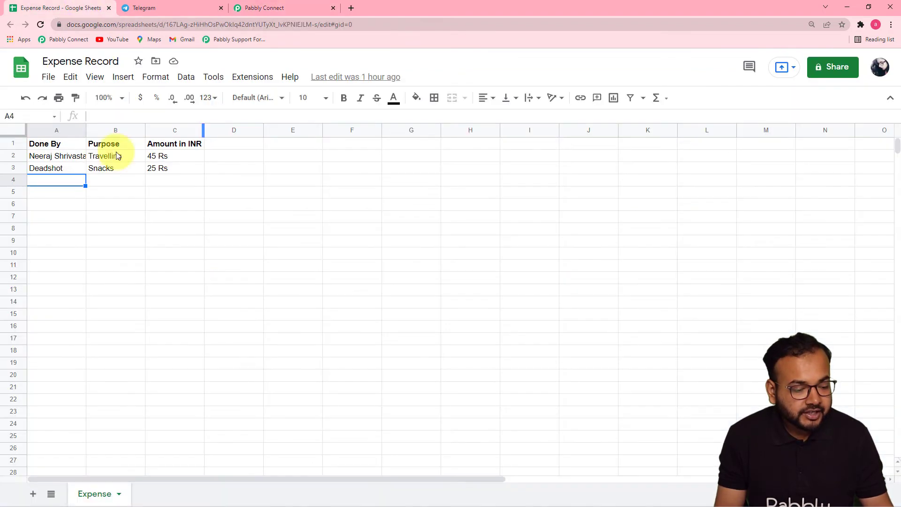
click(156, 8)
click(240, 4)
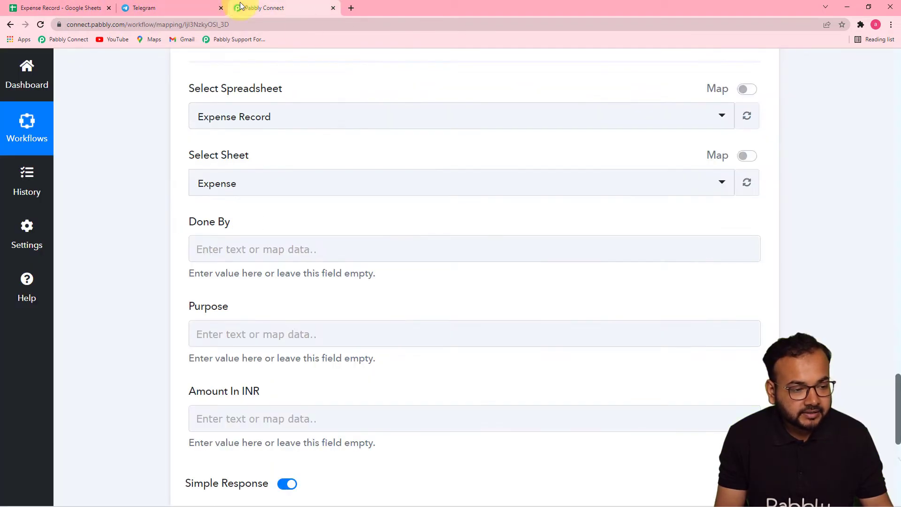
drag(897, 377, 897, 395)
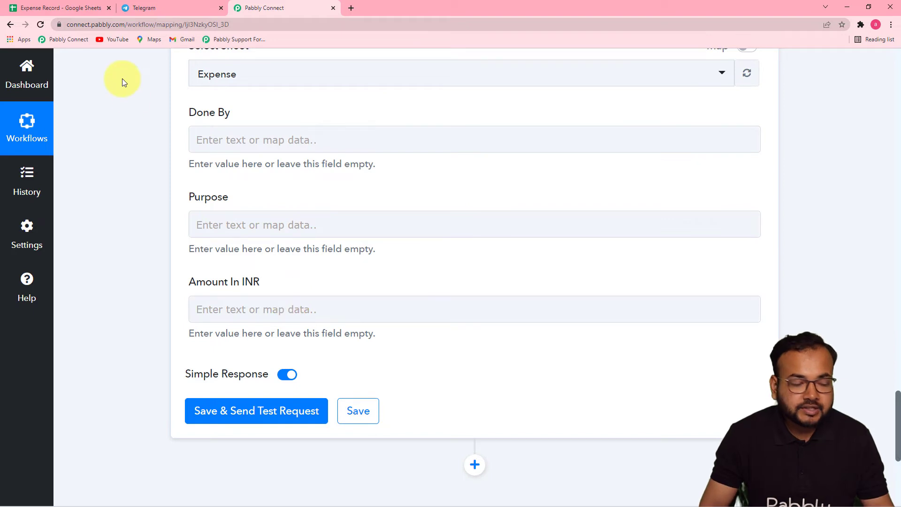
click(68, 8)
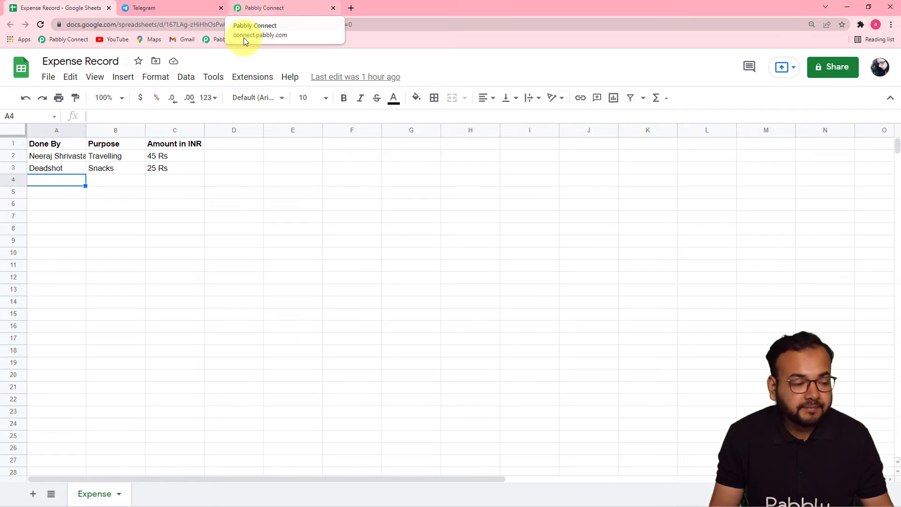
click(287, 9)
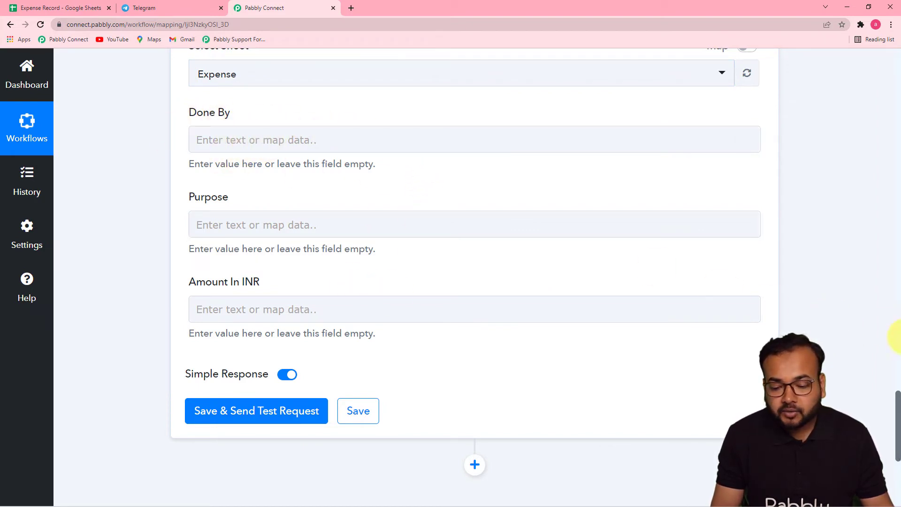
drag(898, 417, 898, 148)
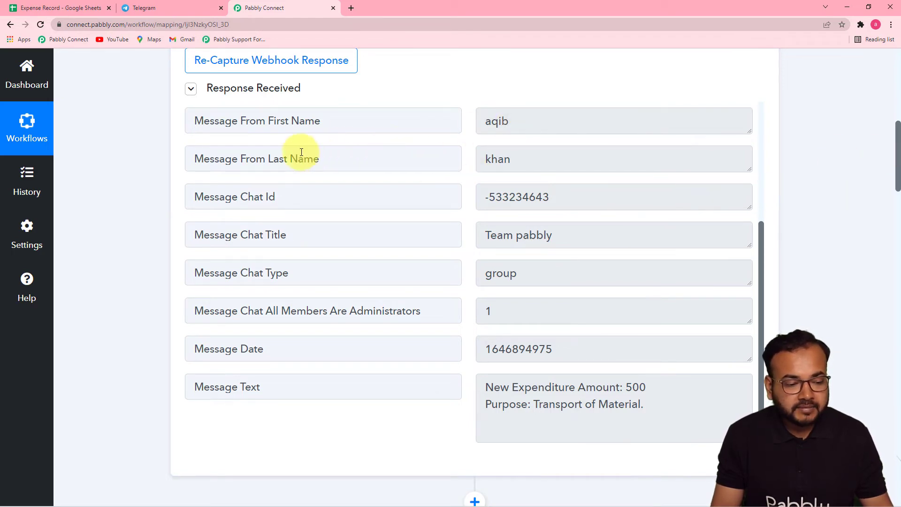
drag(898, 183, 882, 424)
scroll(881, 424, down, 4)
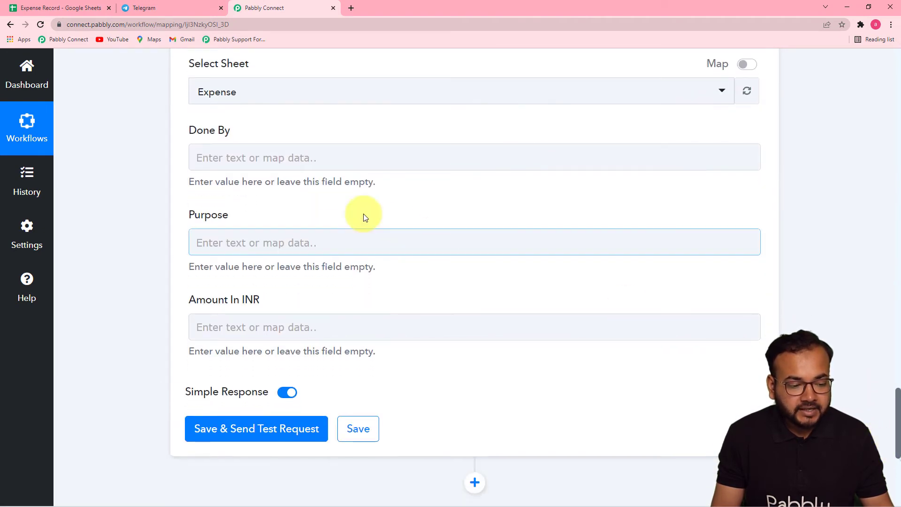
Step: Map the Done By field to Message From First Name and Message From Last Name from the Telegram Bot step
click(301, 157)
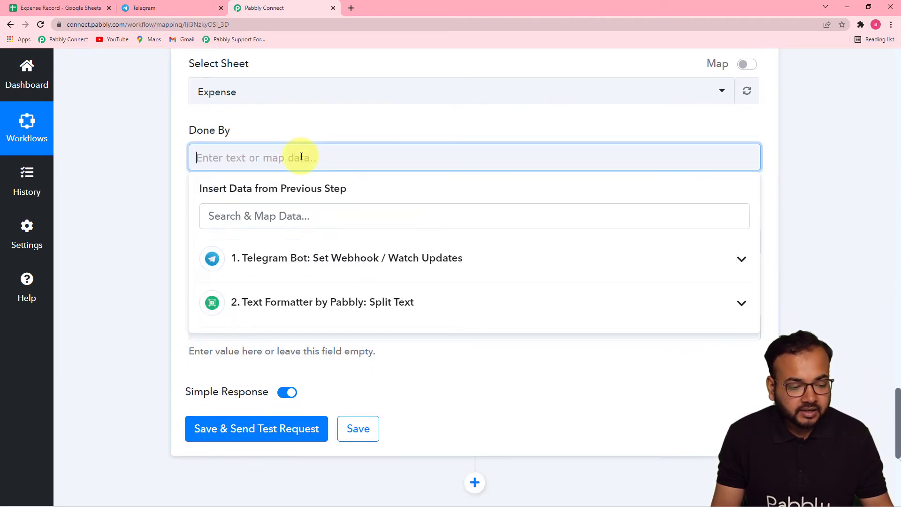
click(331, 259)
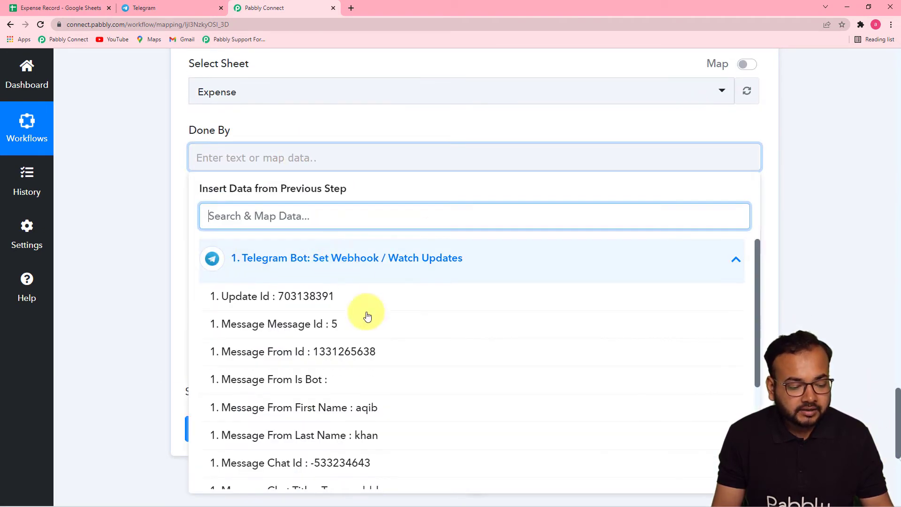
click(370, 413)
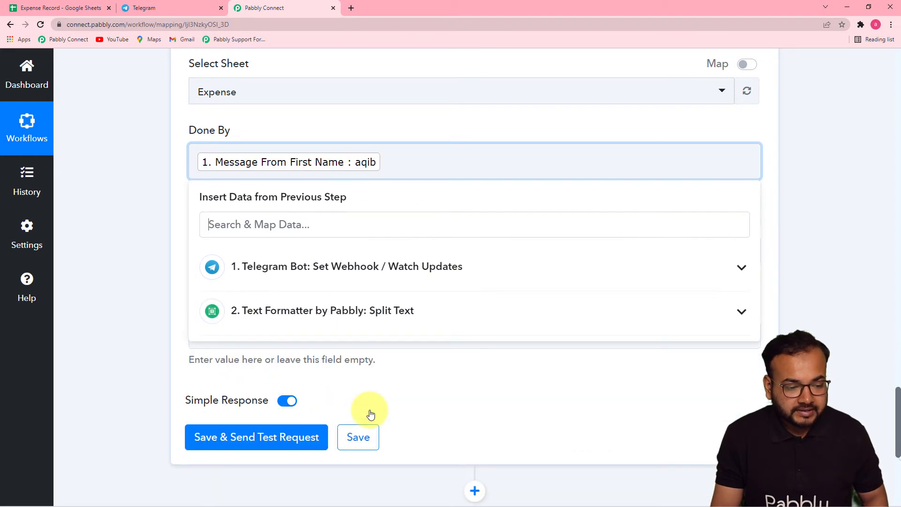
click(384, 263)
click(404, 438)
click(163, 287)
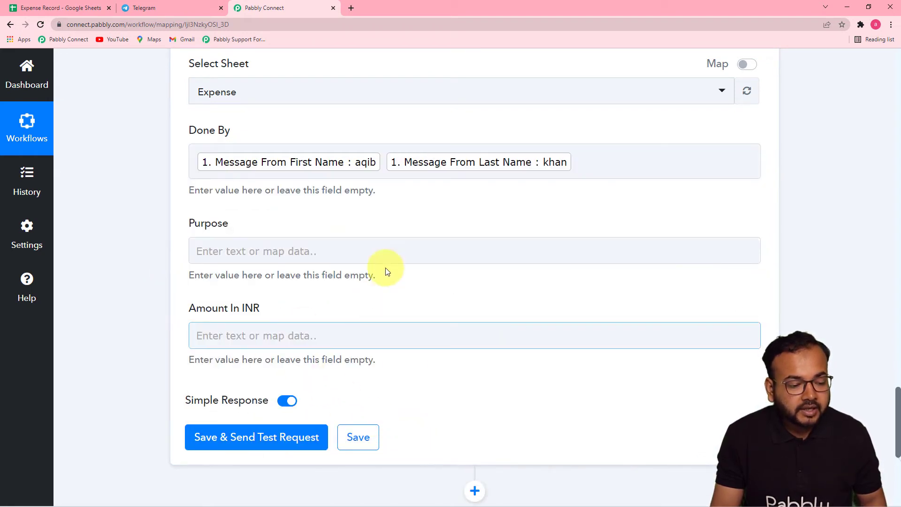
Step: Map the Purpose field to Result 2 from the Text Formatter's Split Text step
click(411, 250)
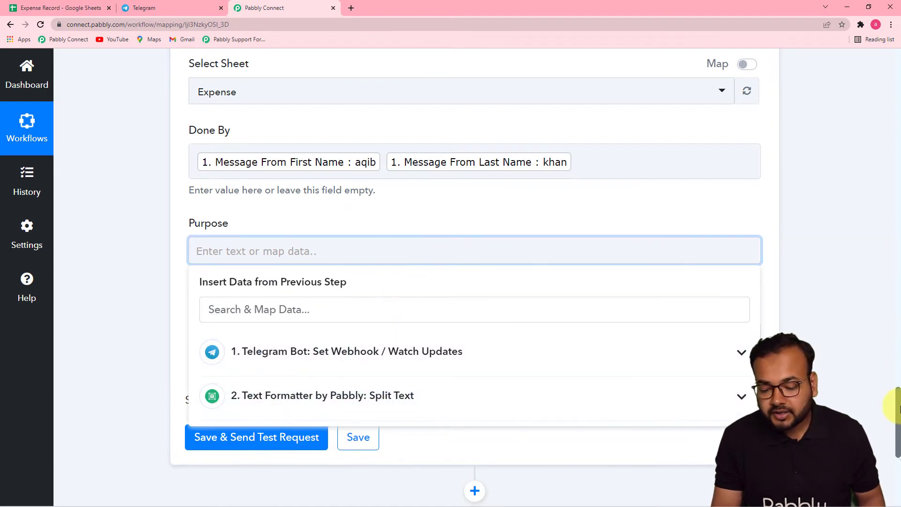
scroll(899, 404, down, 4)
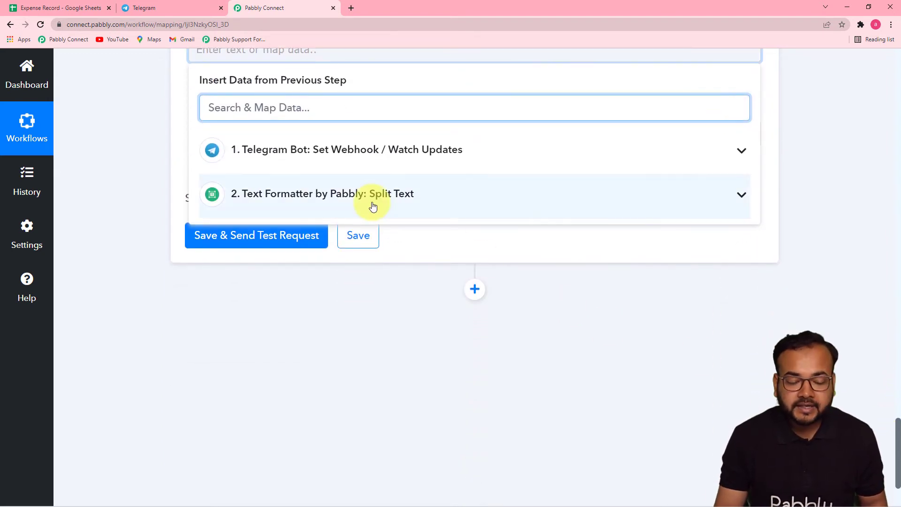
click(375, 203)
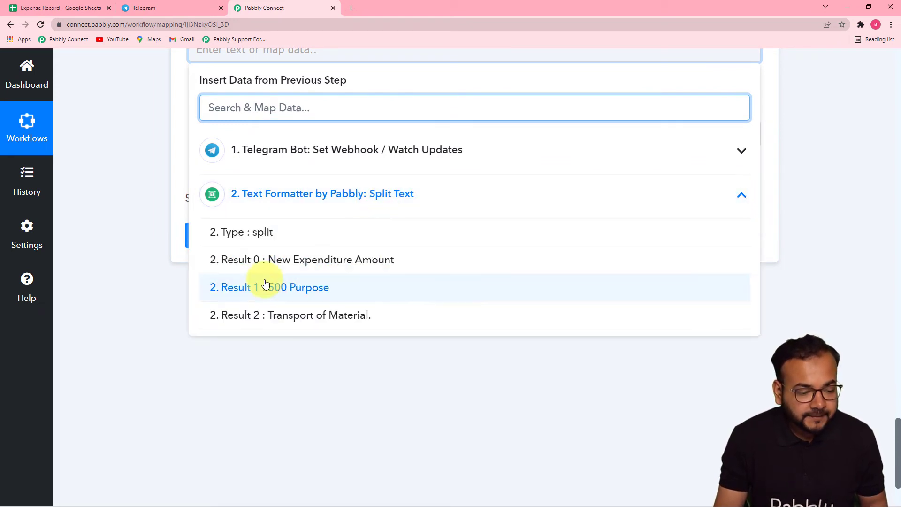
click(310, 319)
click(308, 334)
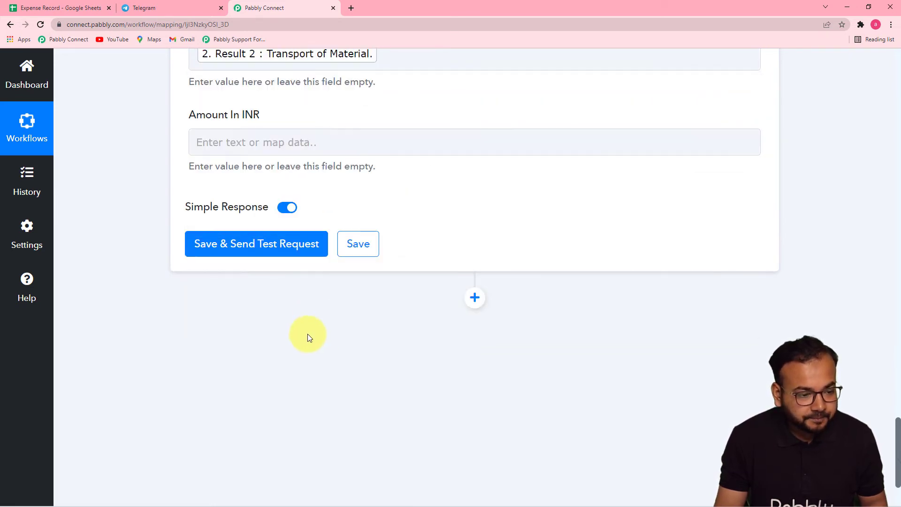
Step: Inspect the split results offered for Amount In INR, enlarging the Result 1 value in the Text Formatter response to read it in full
click(313, 146)
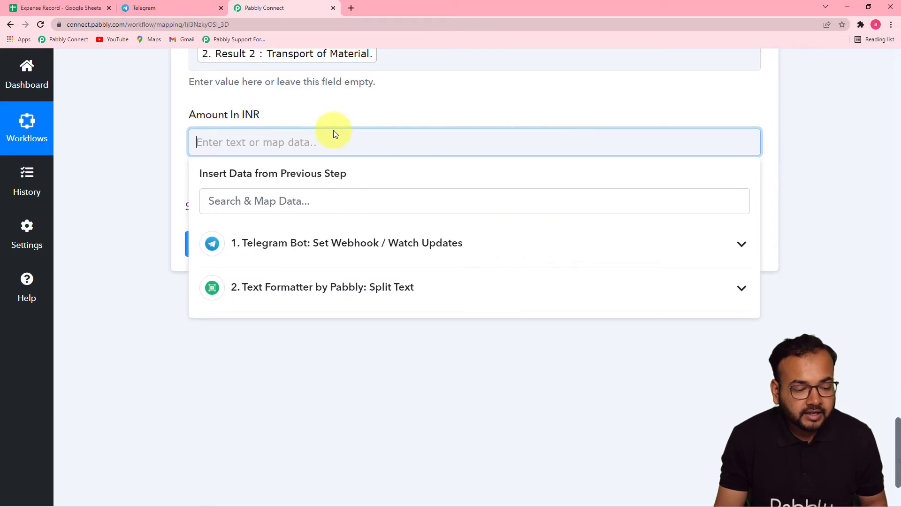
click(316, 302)
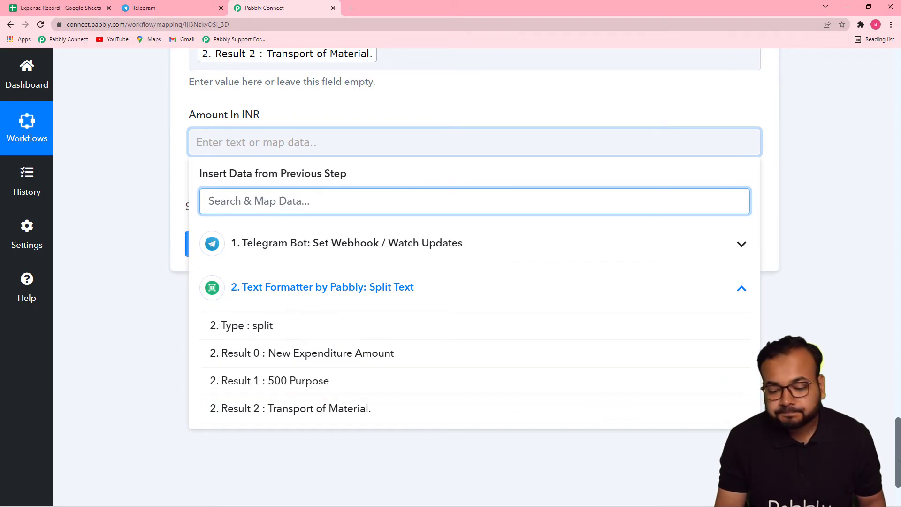
click(851, 391)
drag(897, 426, 886, 279)
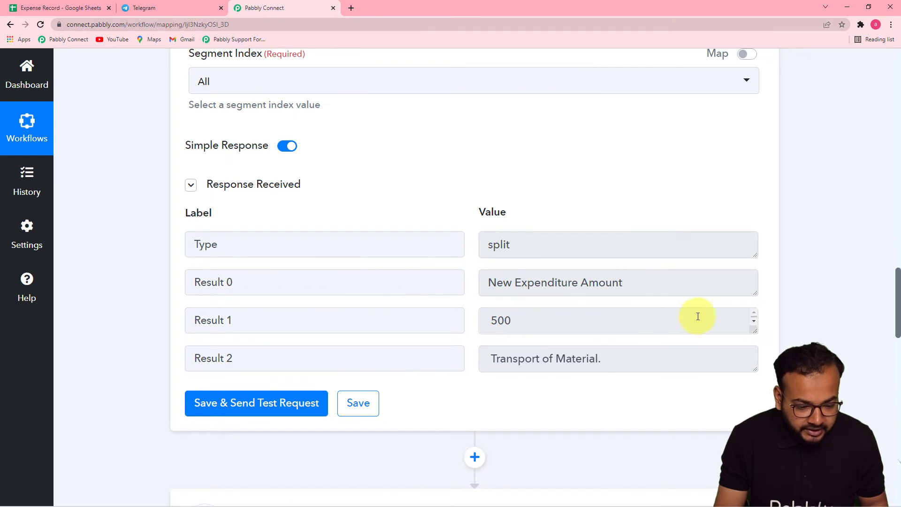
click(668, 320)
drag(753, 333, 751, 369)
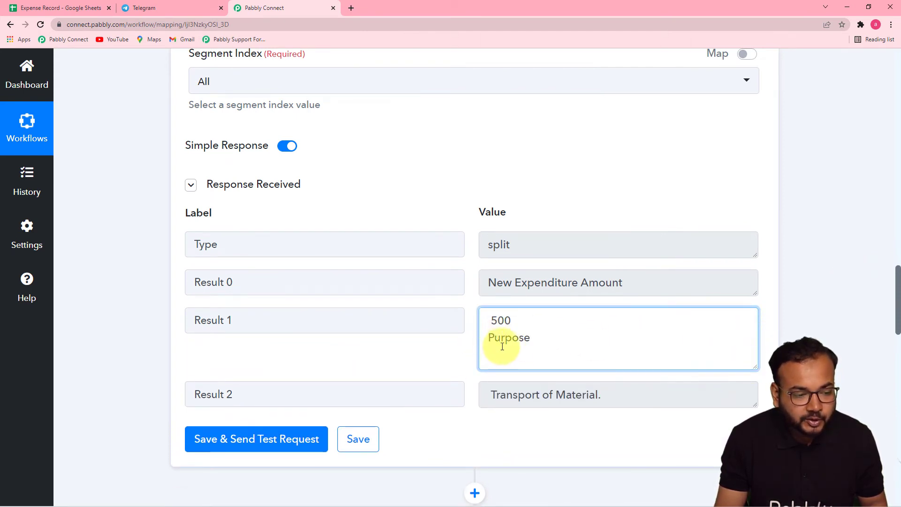
Step: Set the Text Formatter's separator to {{space}}, rerun the split test and review the results
drag(894, 276, 894, 253)
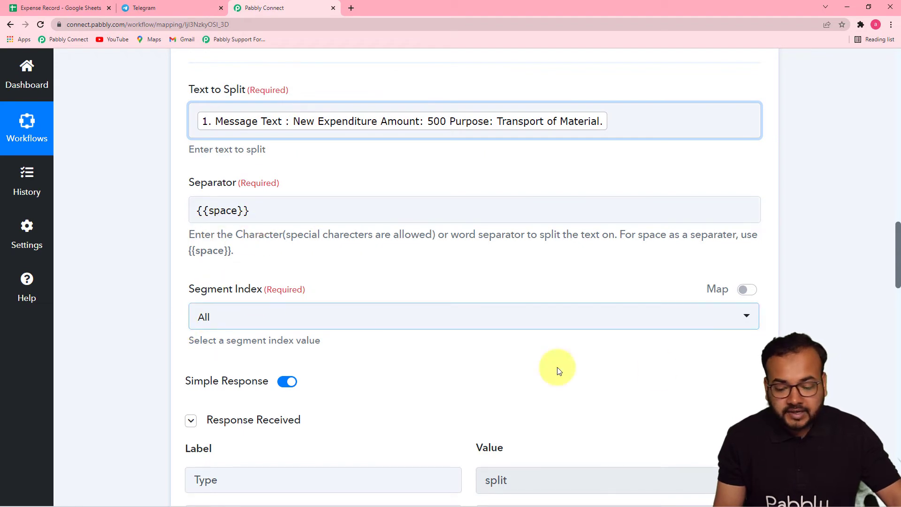
scroll(899, 281, down, 8)
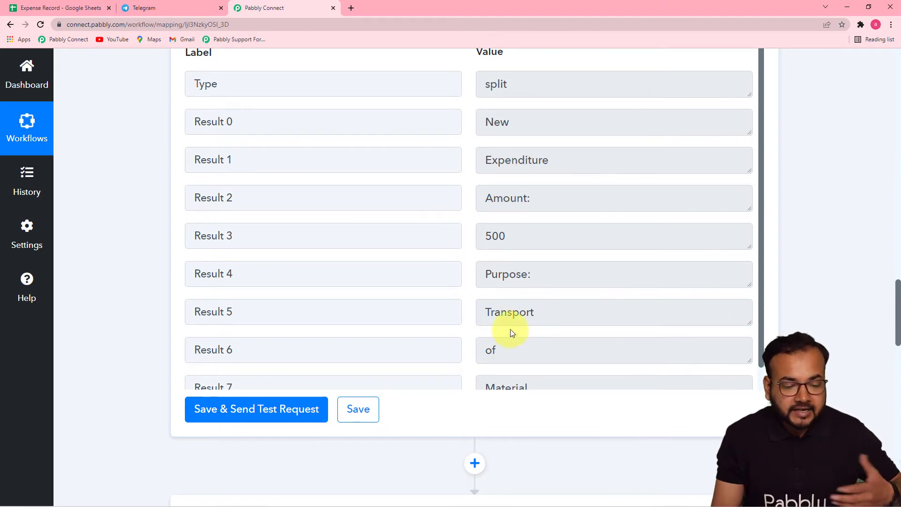
Step: Save the Google Sheets action's existing connection, Google Sheets #218, again to reload the data available for mapping
drag(898, 291, 898, 408)
click(295, 332)
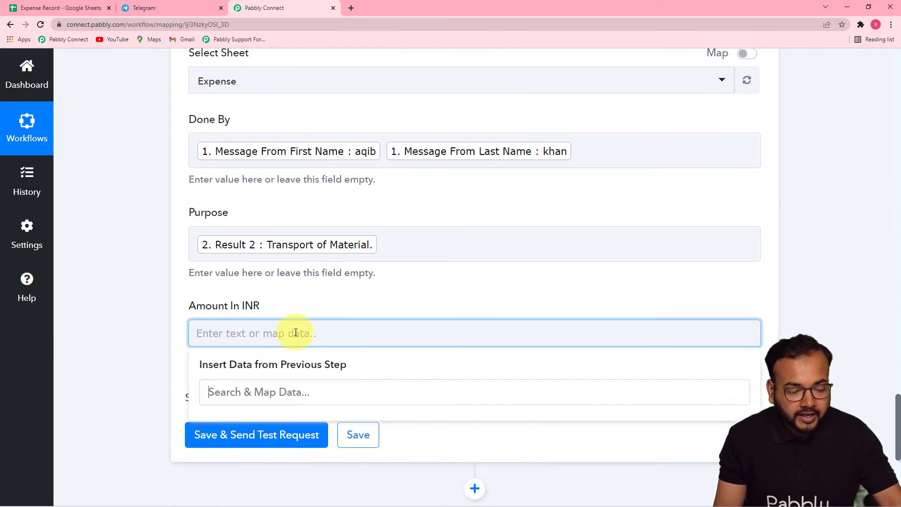
click(829, 331)
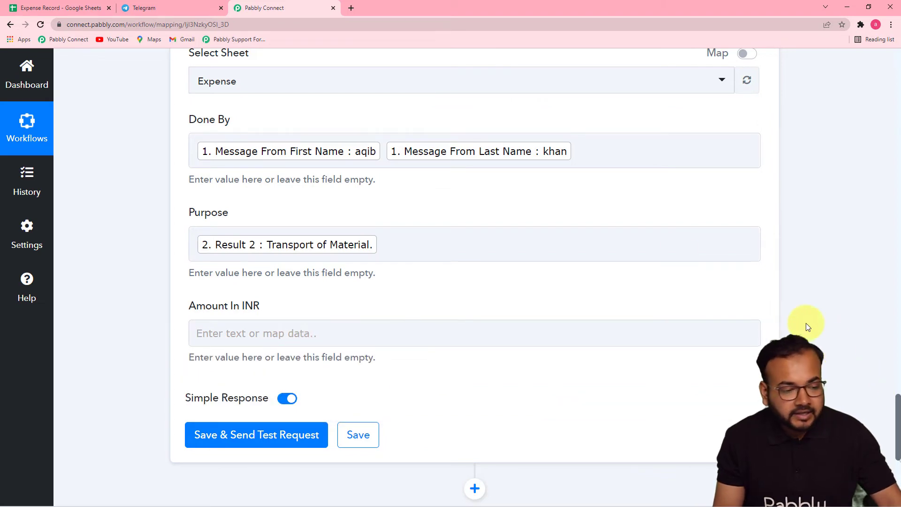
scroll(547, 288, up, 8)
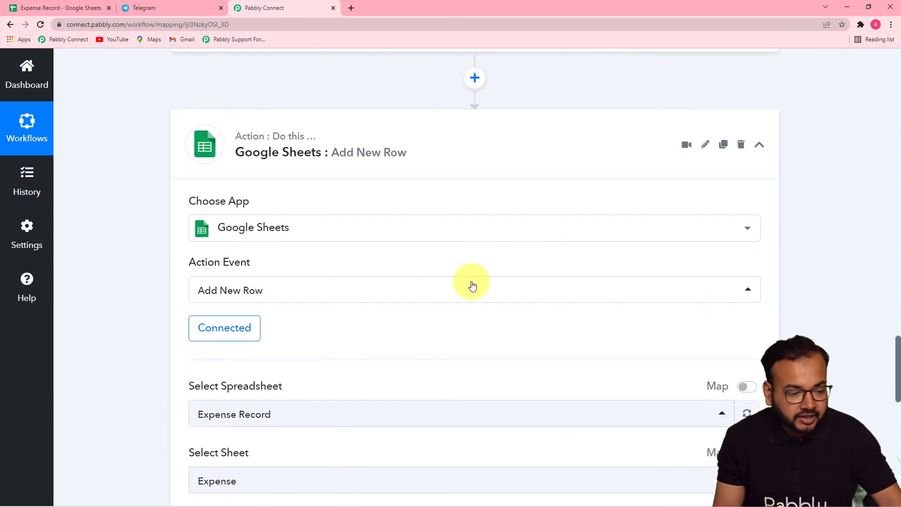
click(202, 326)
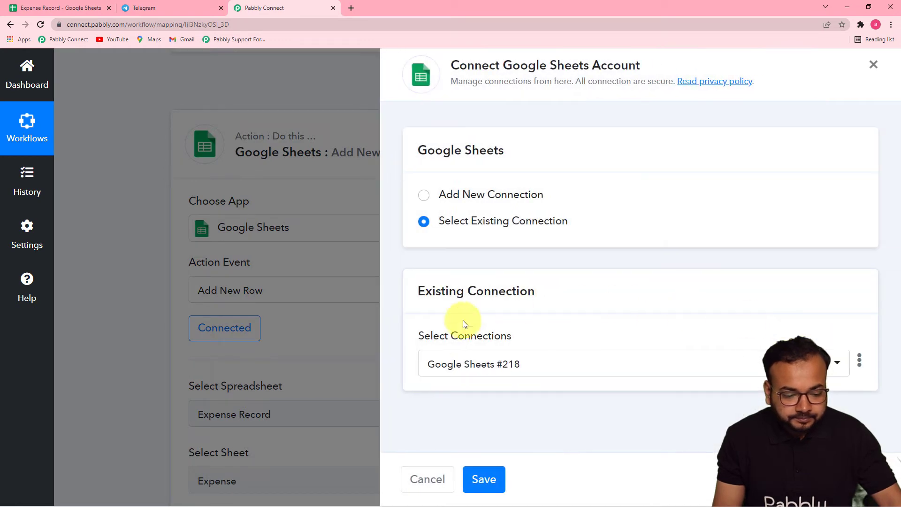
click(481, 479)
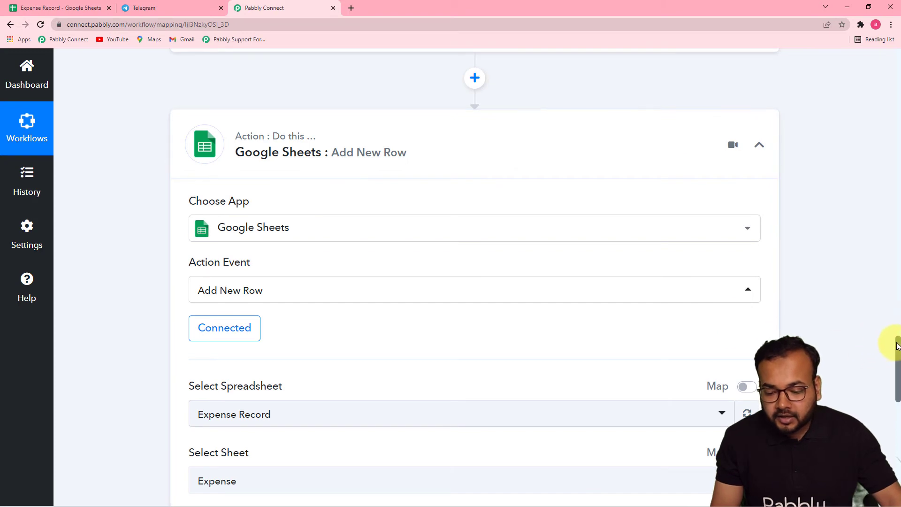
Step: Map Amount In INR to Result 3 from the Text Formatter followed by "Rs", checking the amount format in the Expense sheet
drag(895, 361, 893, 413)
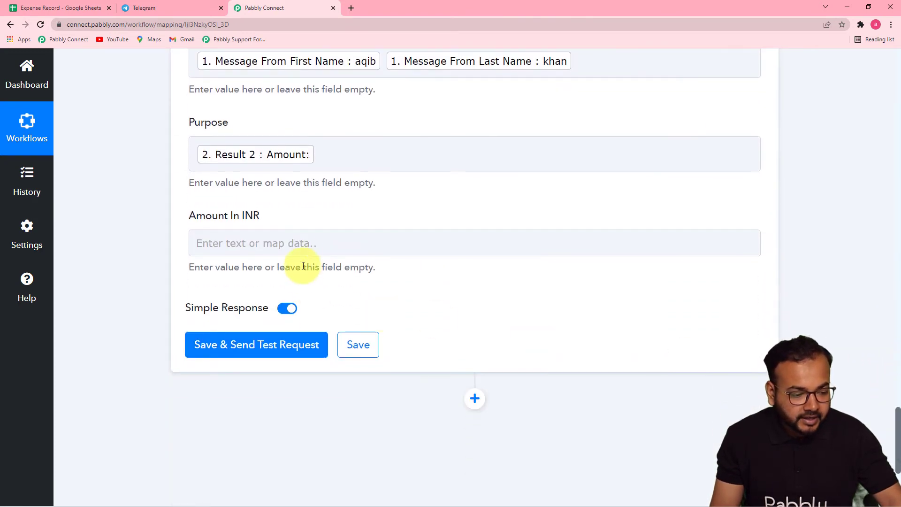
click(305, 245)
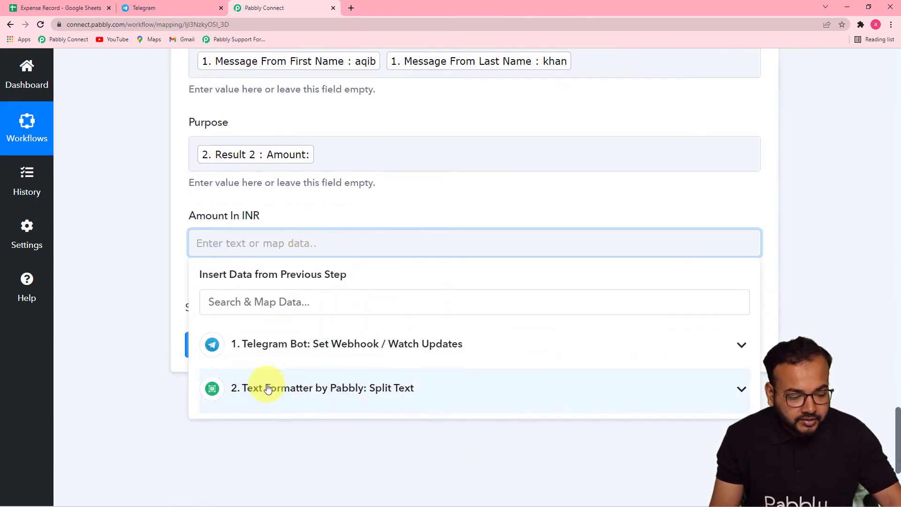
click(342, 396)
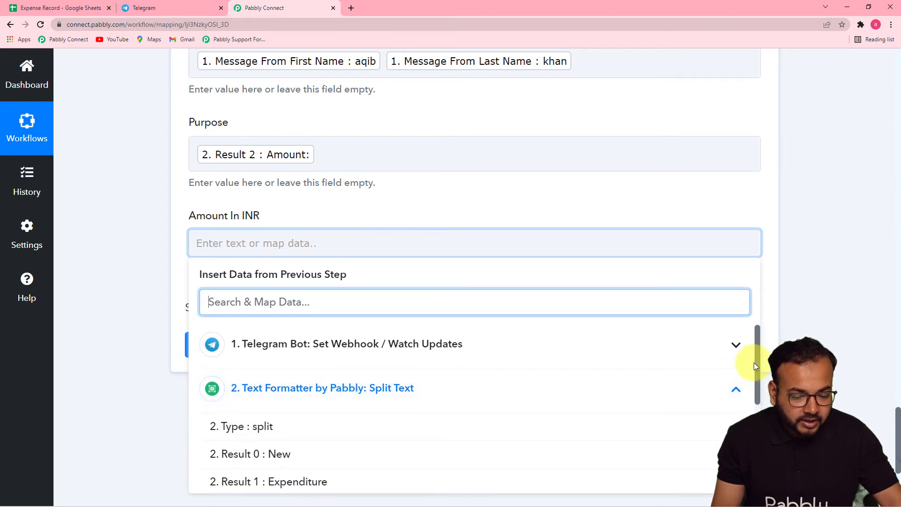
drag(758, 358, 755, 403)
click(432, 423)
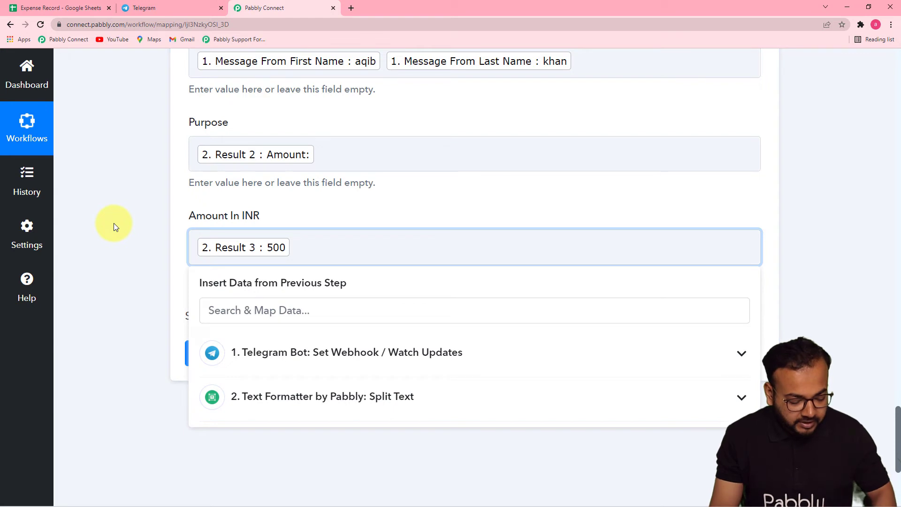
text(Rs)
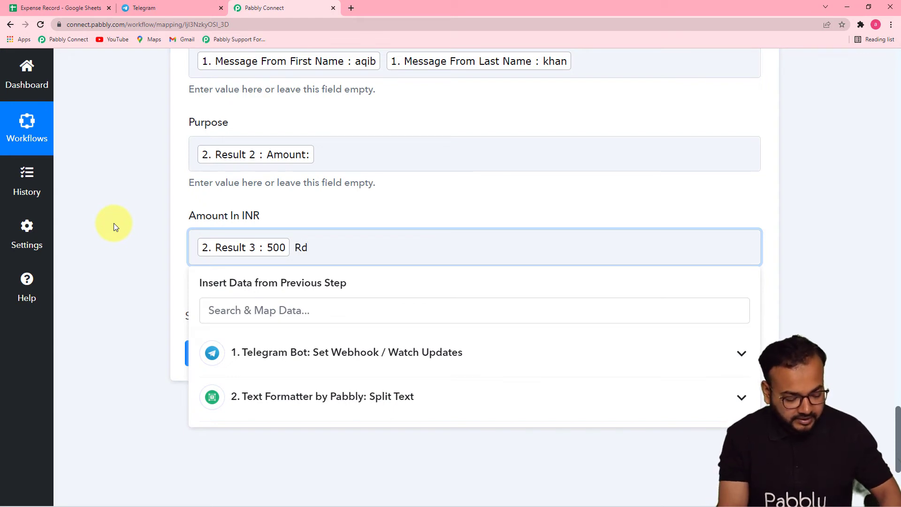
click(114, 224)
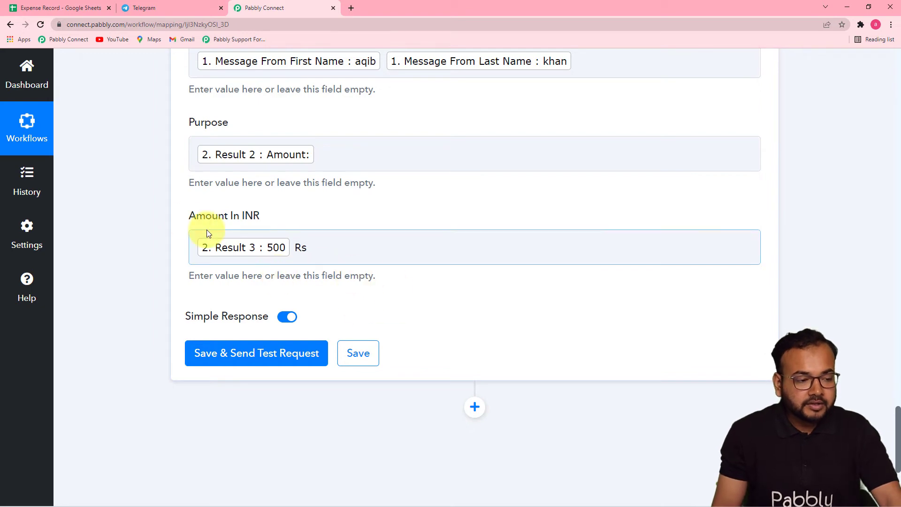
click(64, 11)
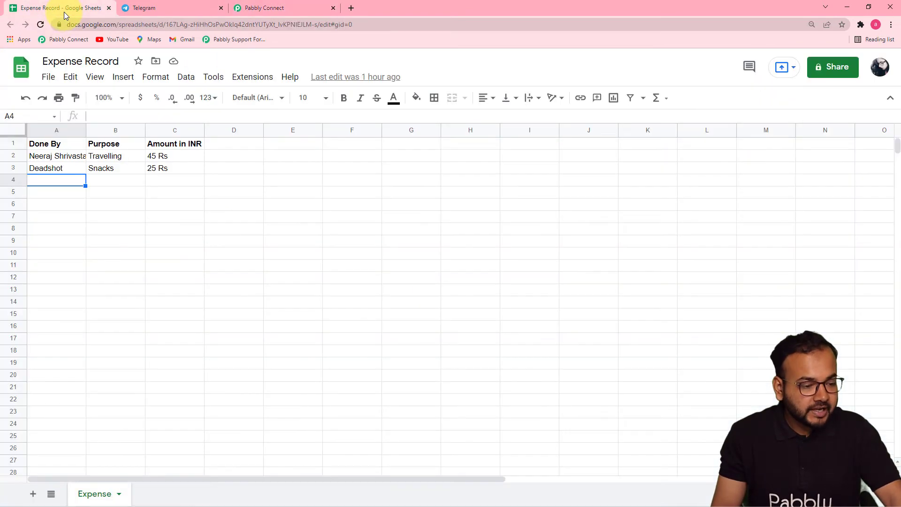
click(258, 9)
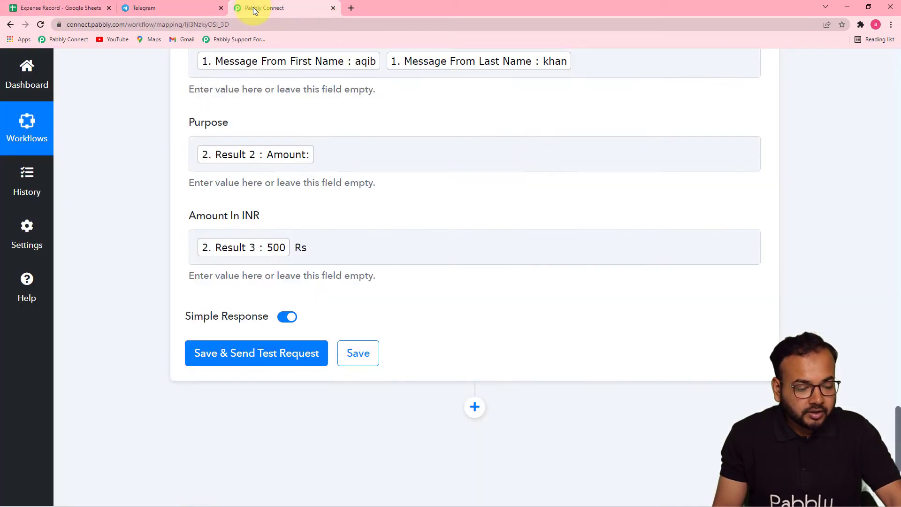
Step: Save the Google Sheets action with a test request and check the added row's Purpose cell in the Expense sheet
click(231, 361)
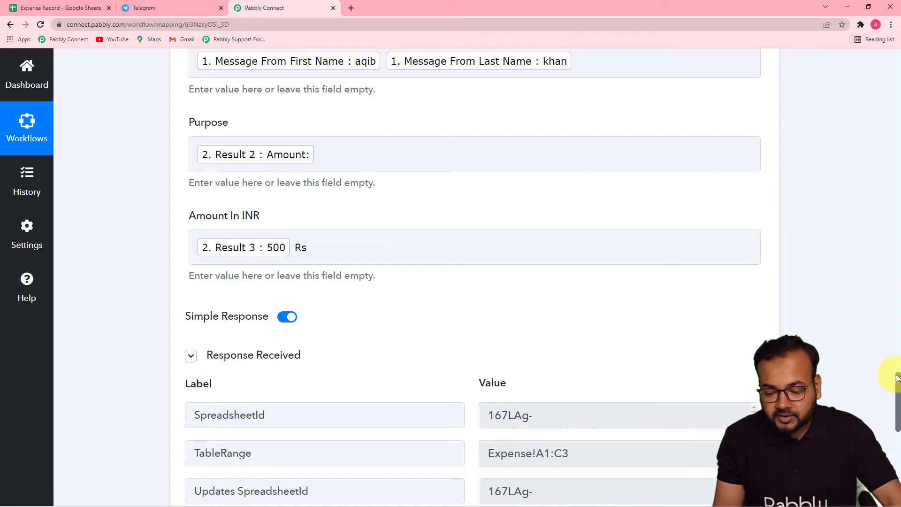
drag(897, 381, 898, 415)
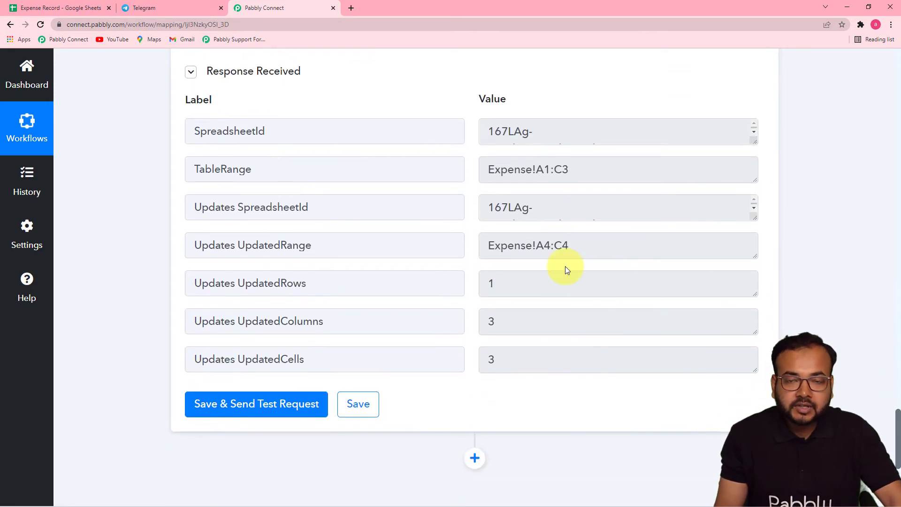
click(85, 13)
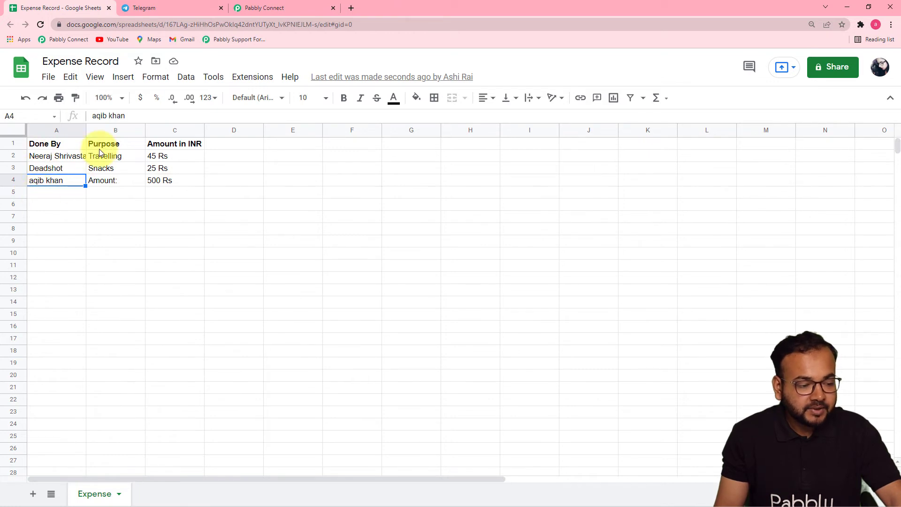
click(112, 187)
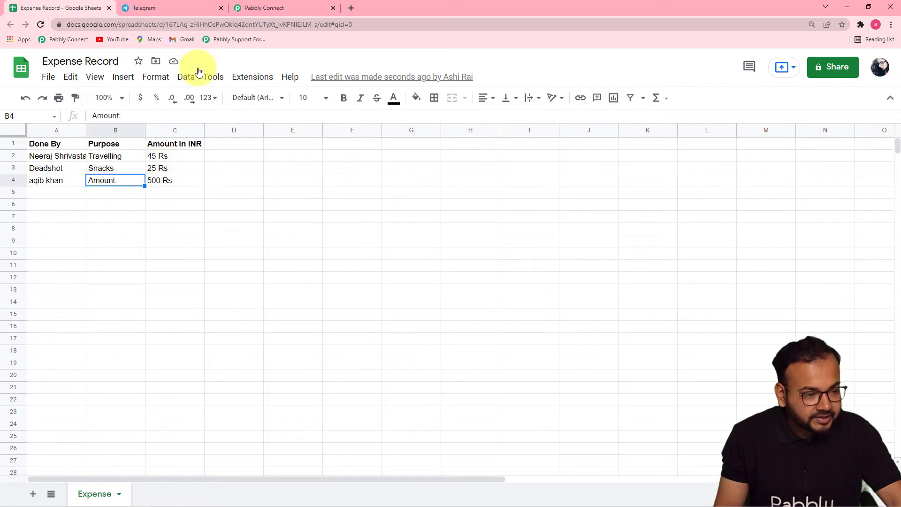
click(280, 7)
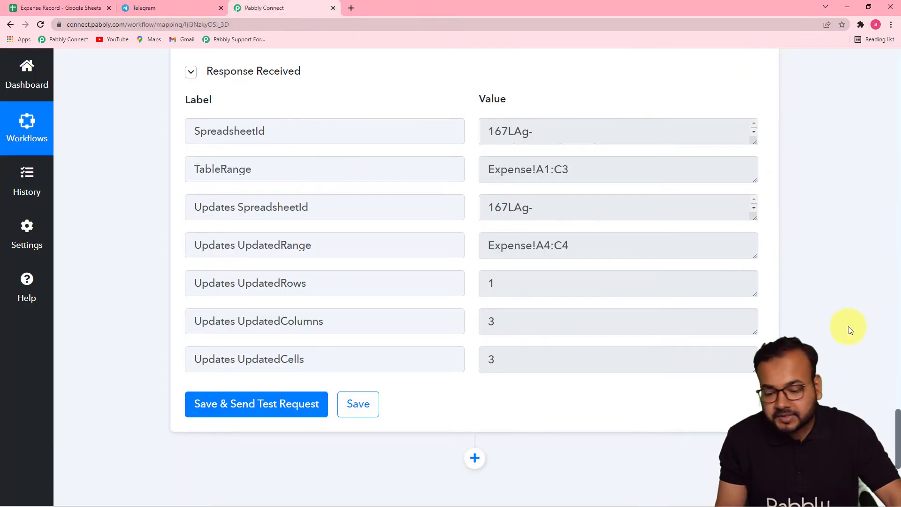
Step: Replace the Google Sheets action's Purpose mapping with Result 5 from the Text Formatter's split text
drag(899, 420, 899, 368)
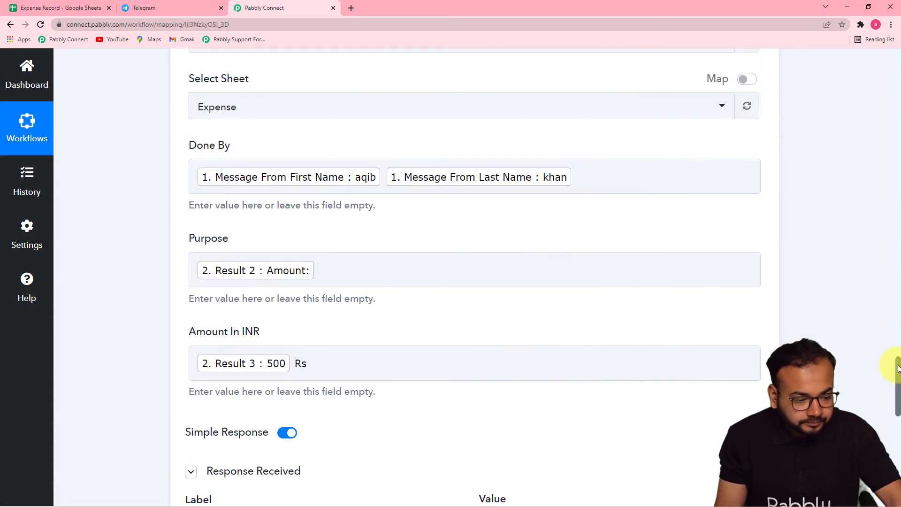
click(376, 278)
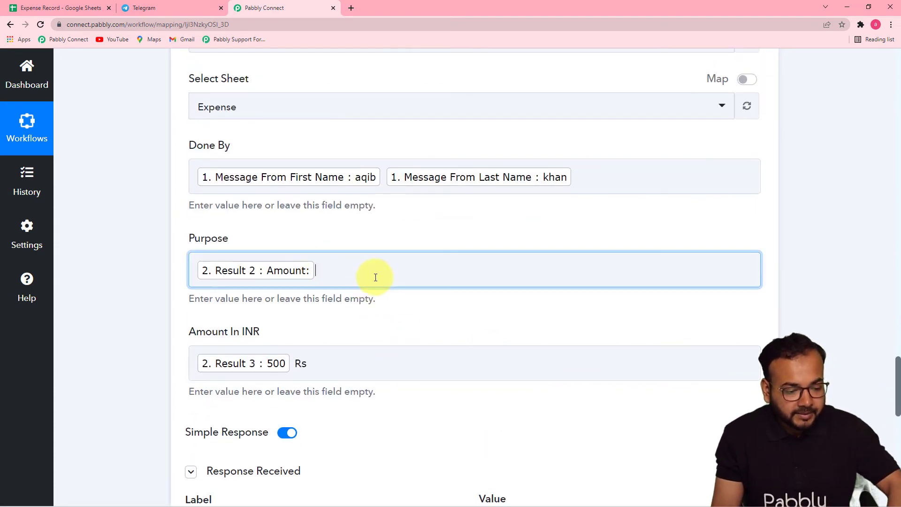
key(BackSpace)
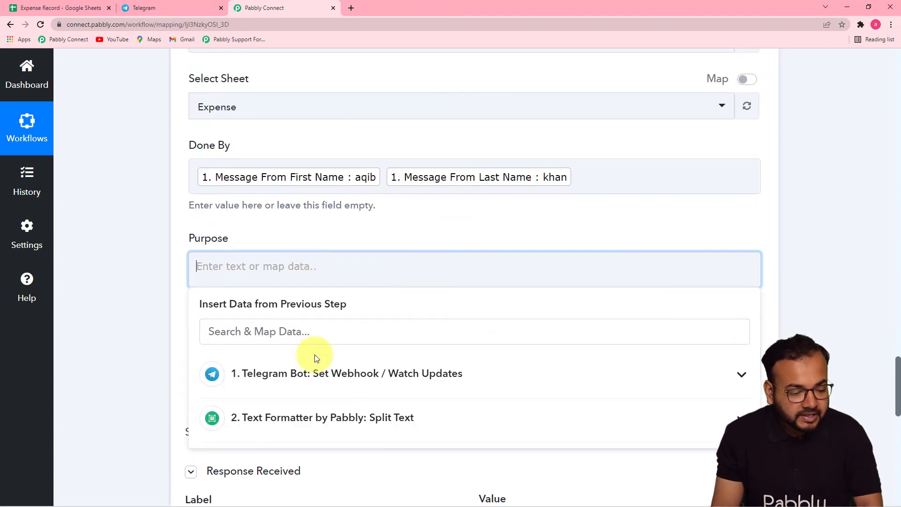
drag(898, 374, 899, 411)
click(379, 117)
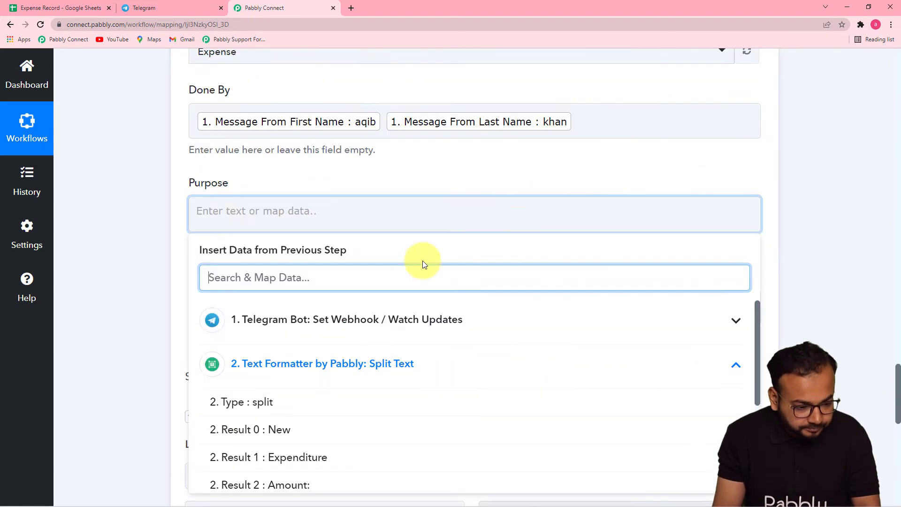
drag(898, 373, 898, 398)
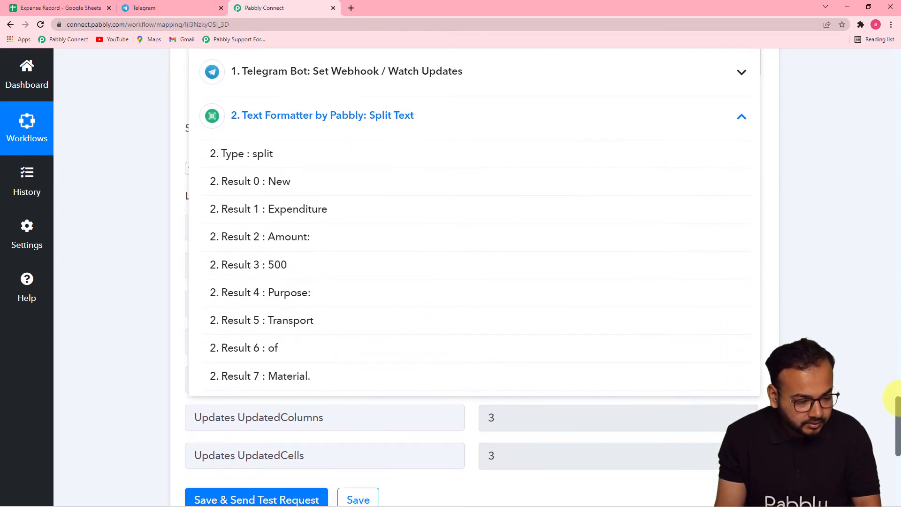
click(400, 324)
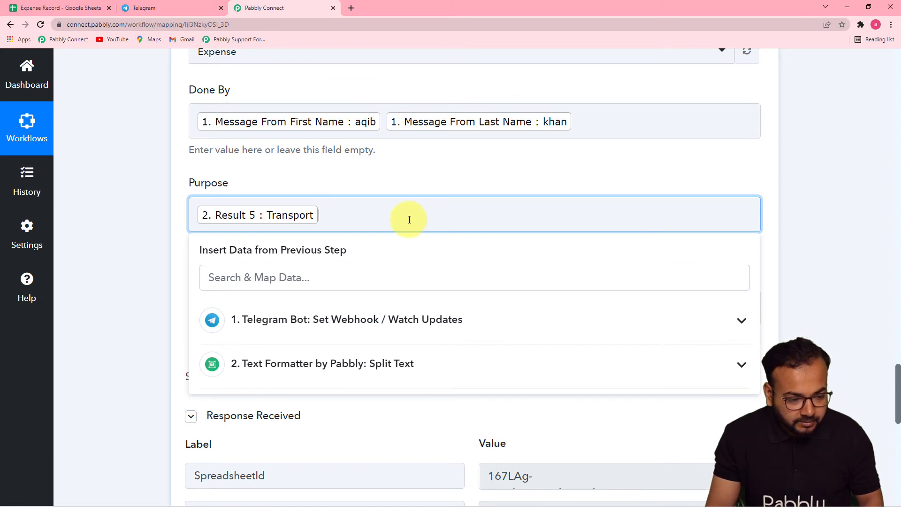
Step: Add Result 6 and Result 7 to the Purpose mapping and compare the mapping with the expense message in the Telegram group
click(372, 359)
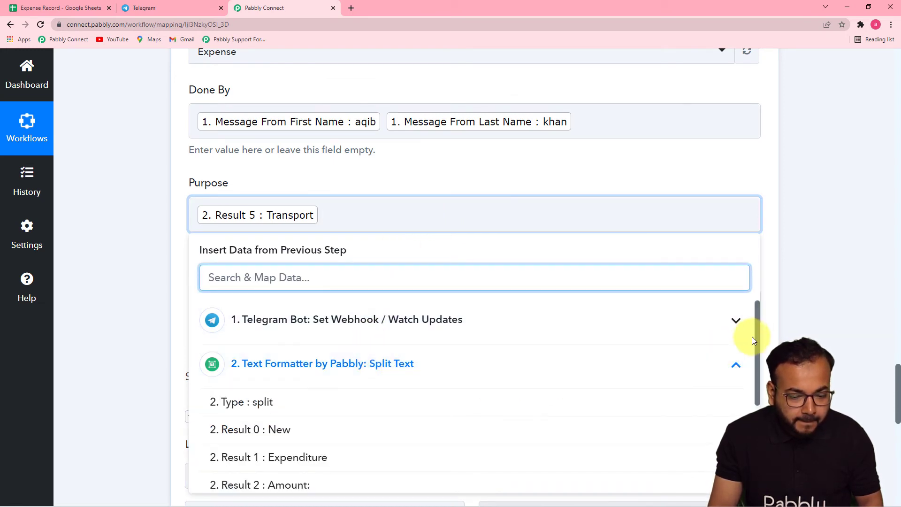
drag(757, 334, 755, 412)
click(571, 446)
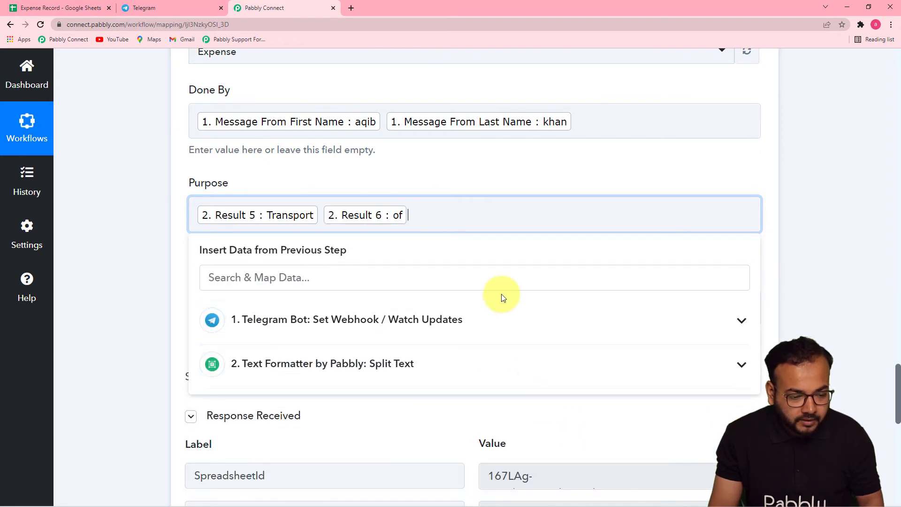
click(572, 357)
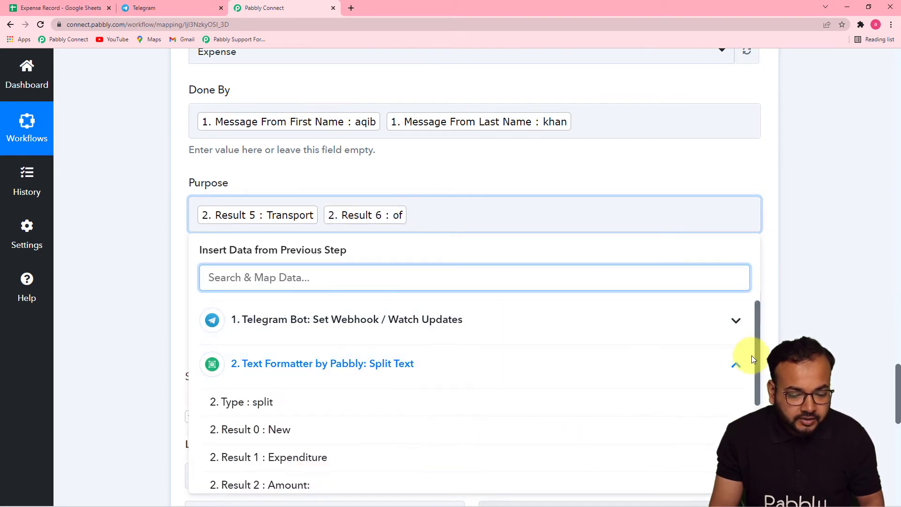
drag(756, 353, 760, 390)
scroll(753, 406, down, 1)
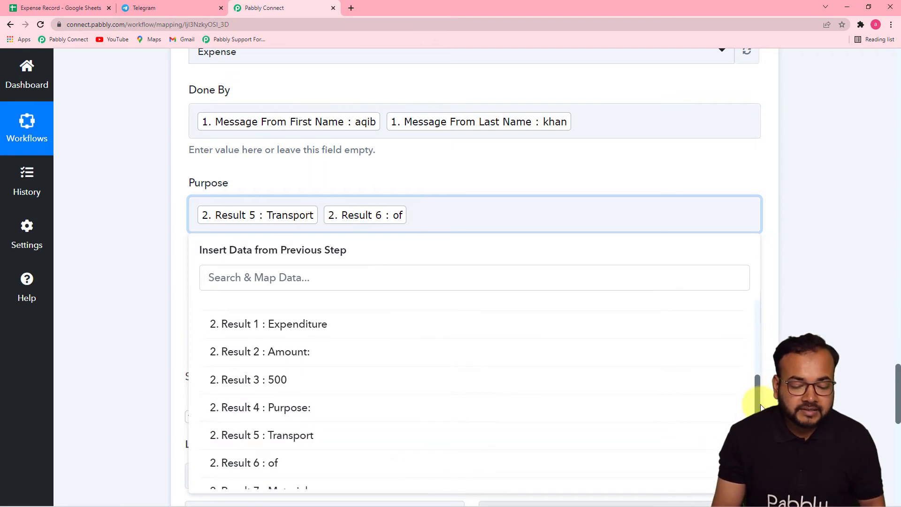
scroll(759, 401, down, 1)
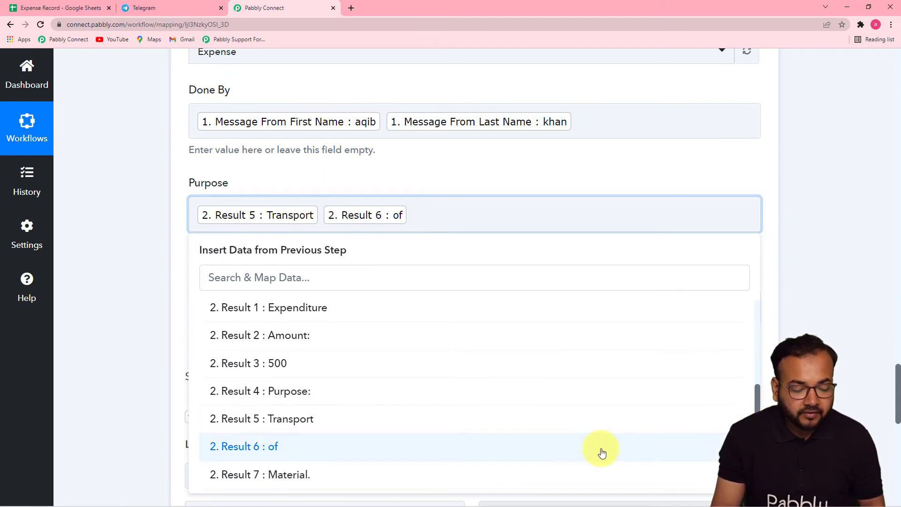
click(559, 477)
click(798, 291)
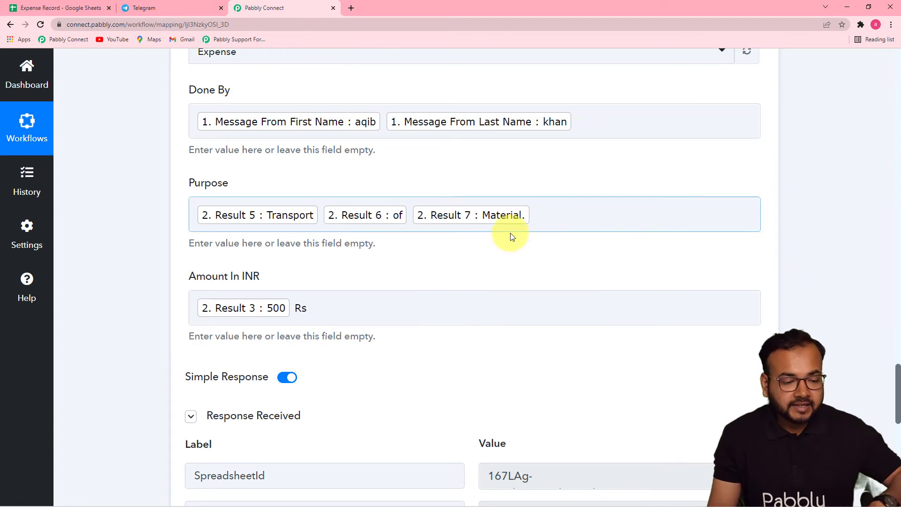
drag(897, 372, 897, 389)
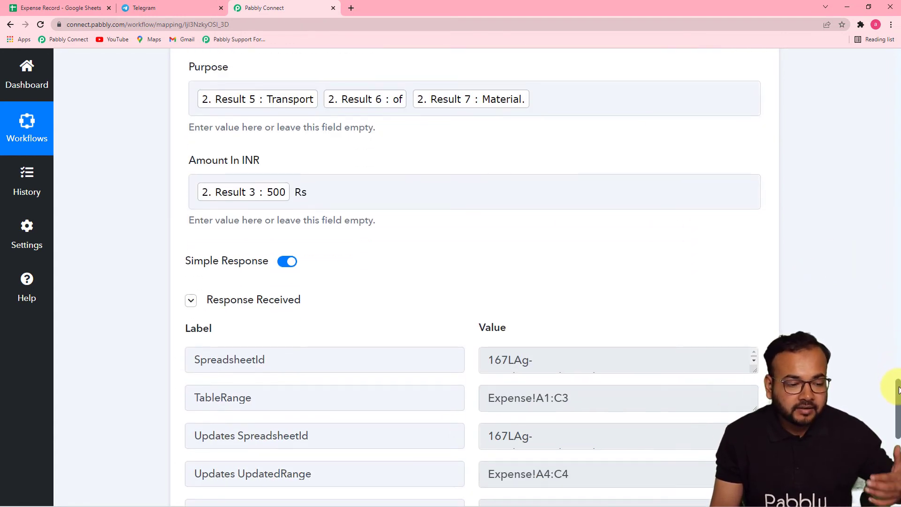
drag(898, 389, 899, 352)
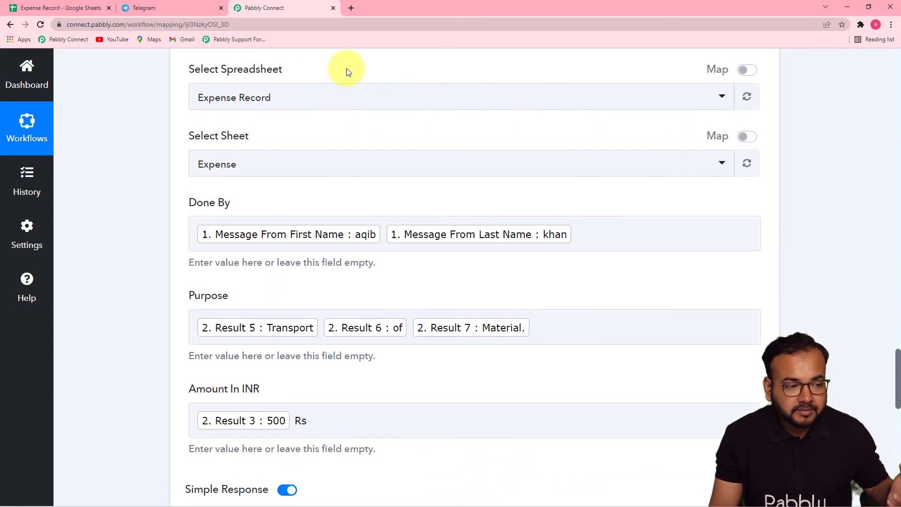
click(182, 7)
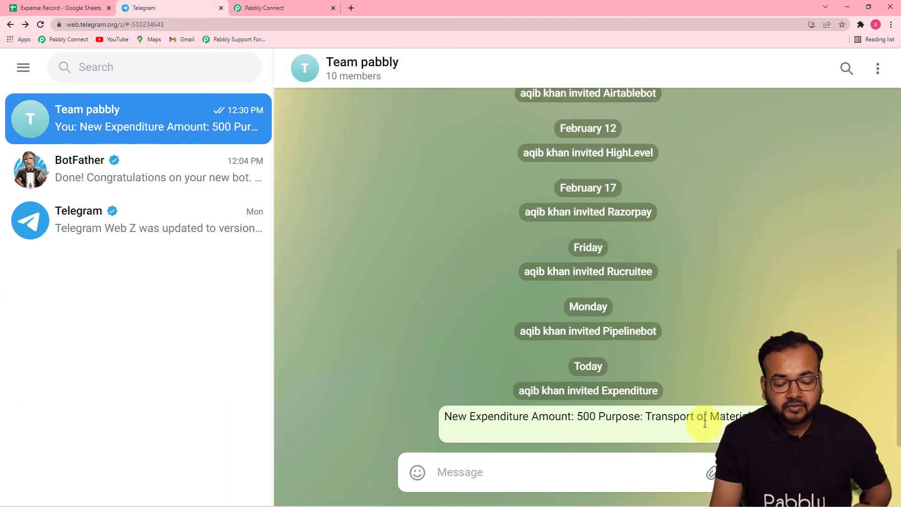
click(312, 9)
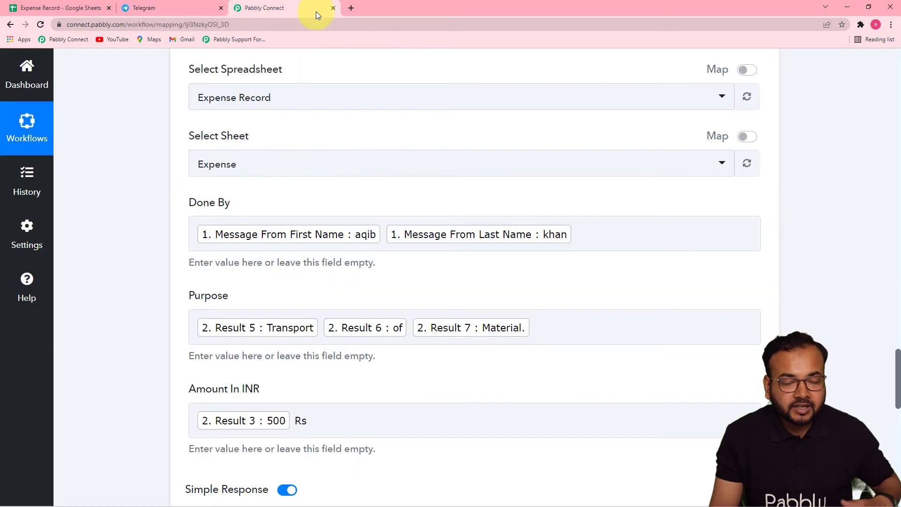
Step: Clear the earlier test entry in cells A4:C4 of the Expense sheet
drag(897, 358, 890, 454)
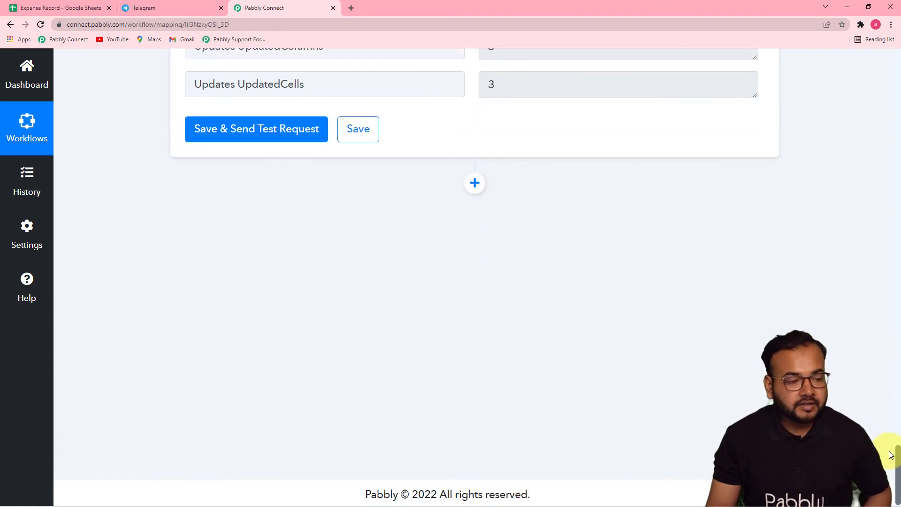
click(76, 10)
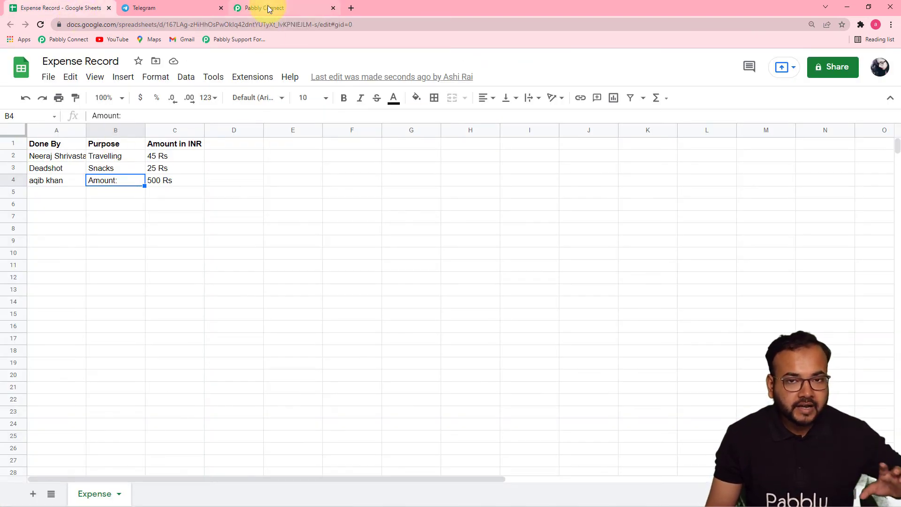
click(66, 181)
key(shift+Right)
key(shift+Right)
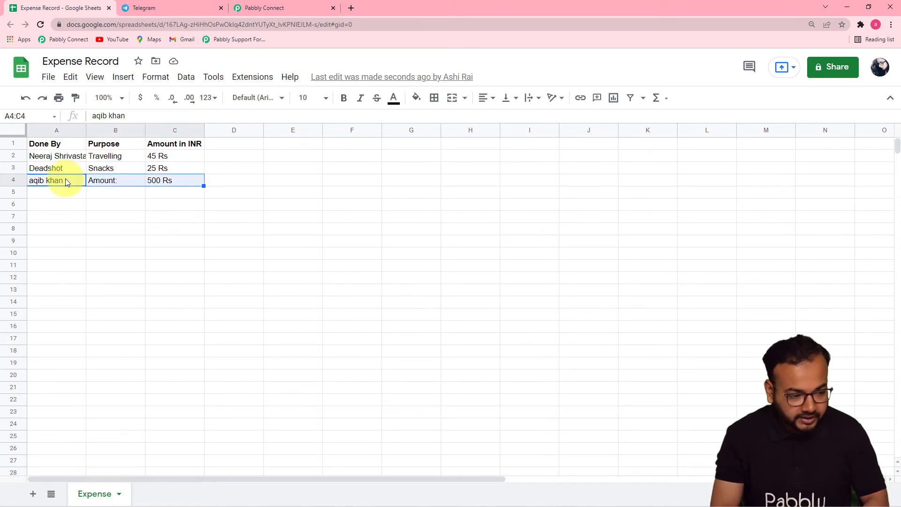
key(Delete)
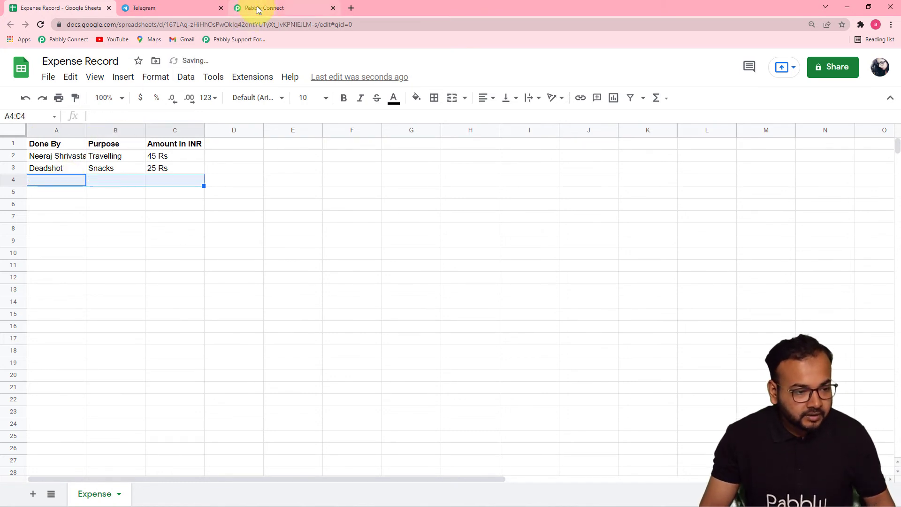
Step: Save the Google Sheets action with a test request and widen the Expense sheet's Purpose column to fit the added entry
click(266, 6)
click(256, 130)
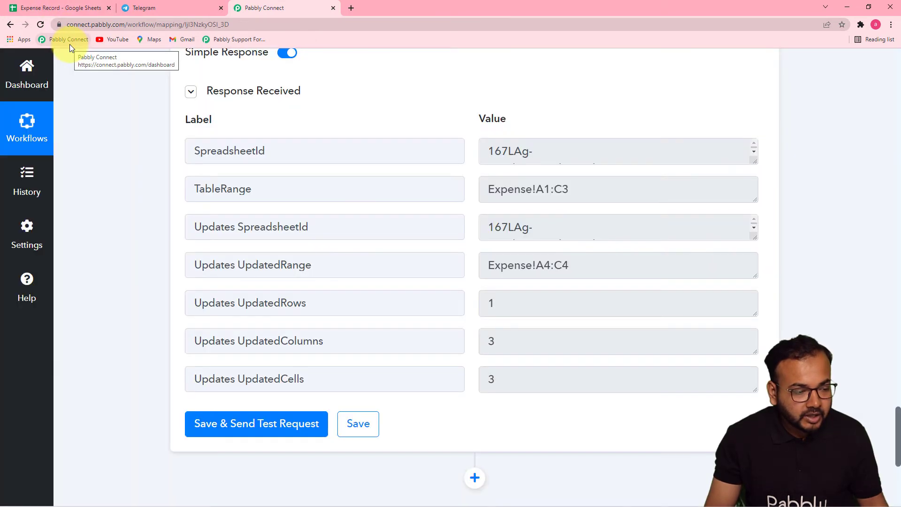
click(70, 8)
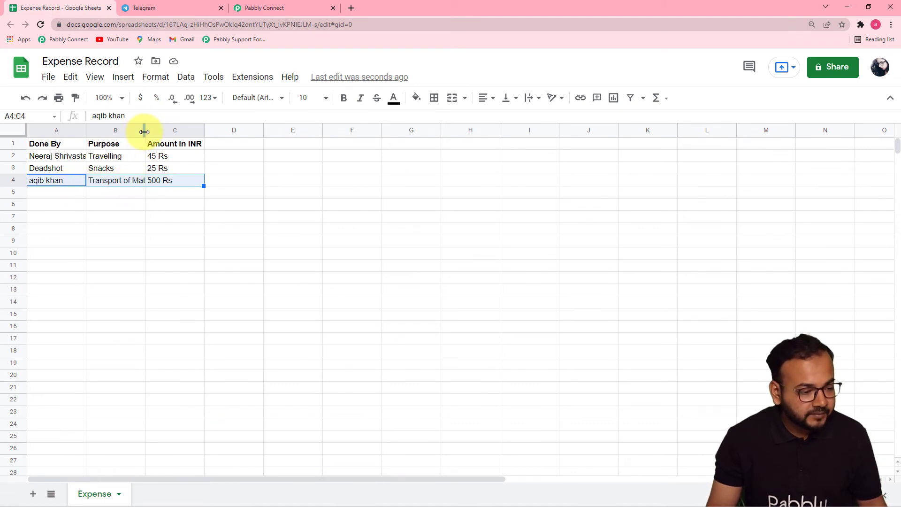
drag(158, 135, 161, 137)
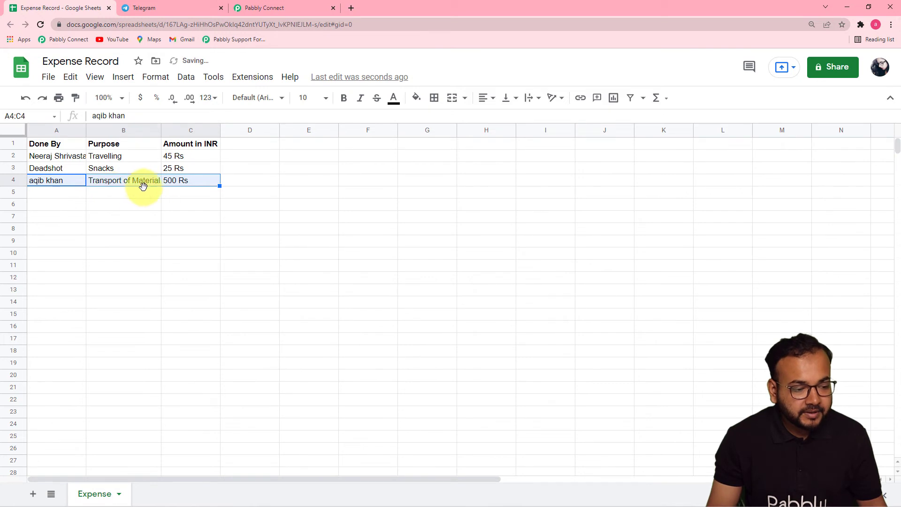
Step: Add an action step after Google Sheets in the Pabbly Connect workflow and choose Telegram Bot as its app
click(280, 14)
drag(896, 415, 893, 458)
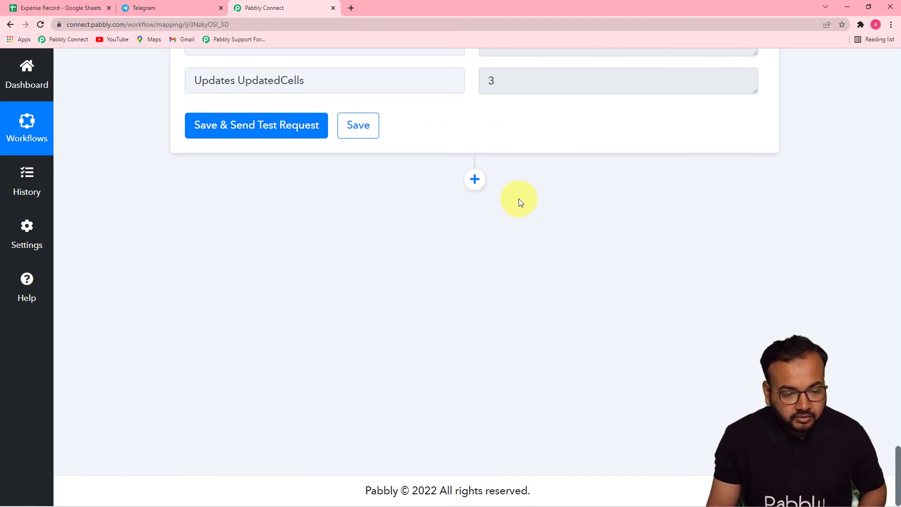
click(474, 184)
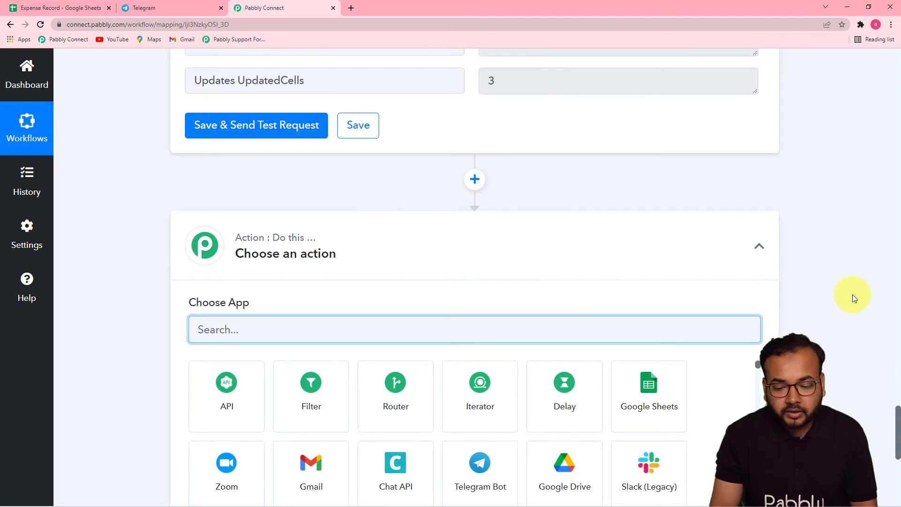
text(tel)
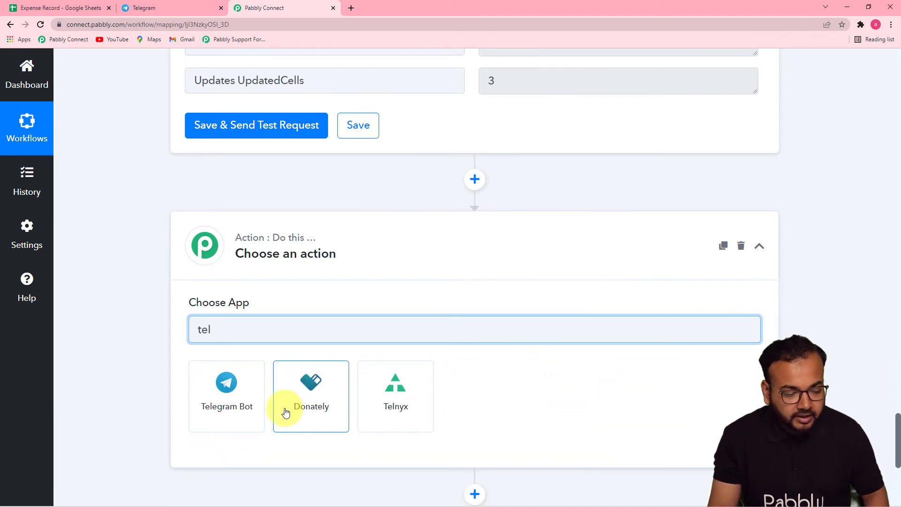
click(252, 404)
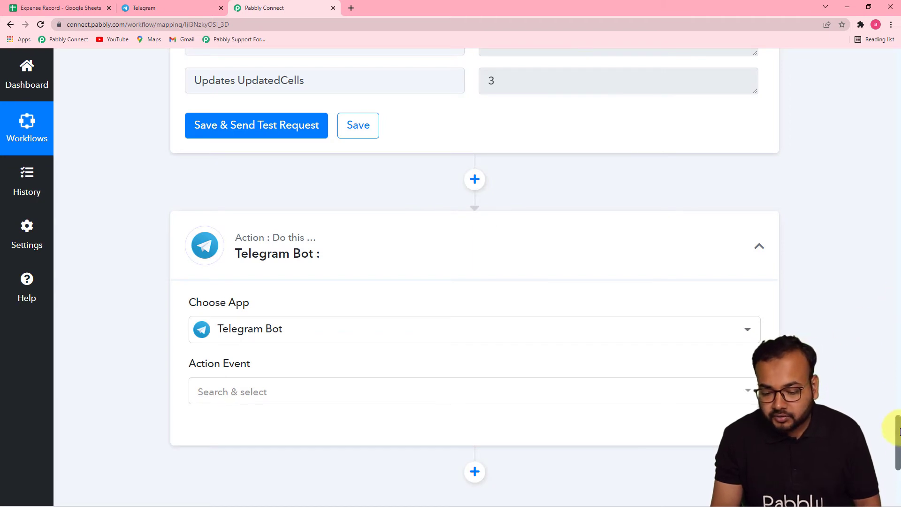
Step: Set the action event to Send a Text Message or a Reply (HTML) and connect with the existing connection Telegram Bot #50
drag(897, 436, 894, 458)
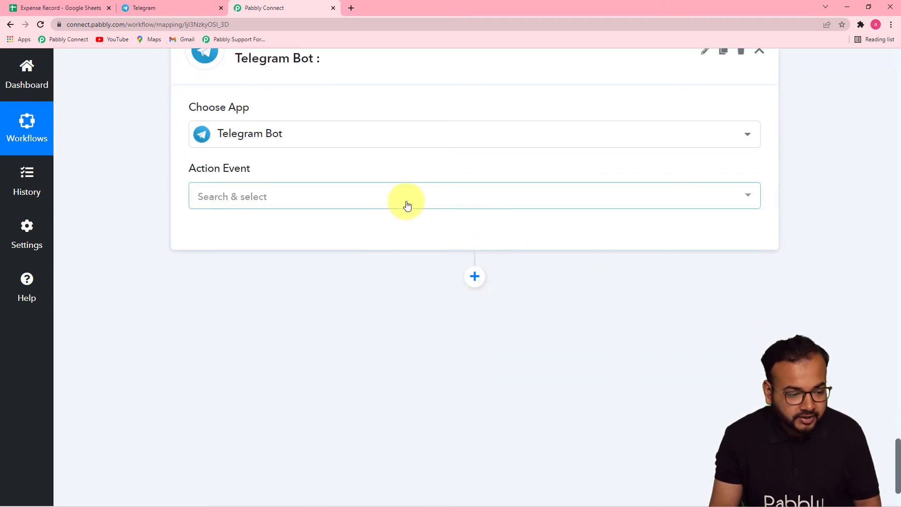
click(407, 203)
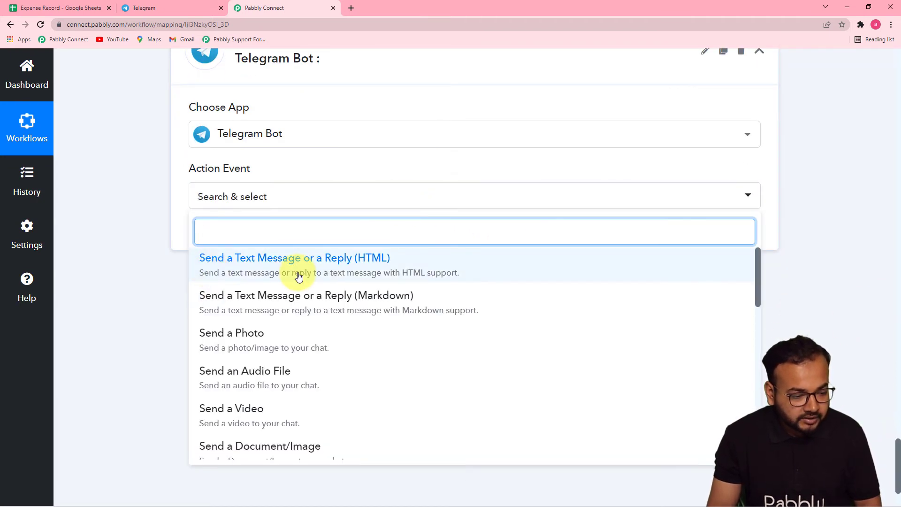
click(365, 271)
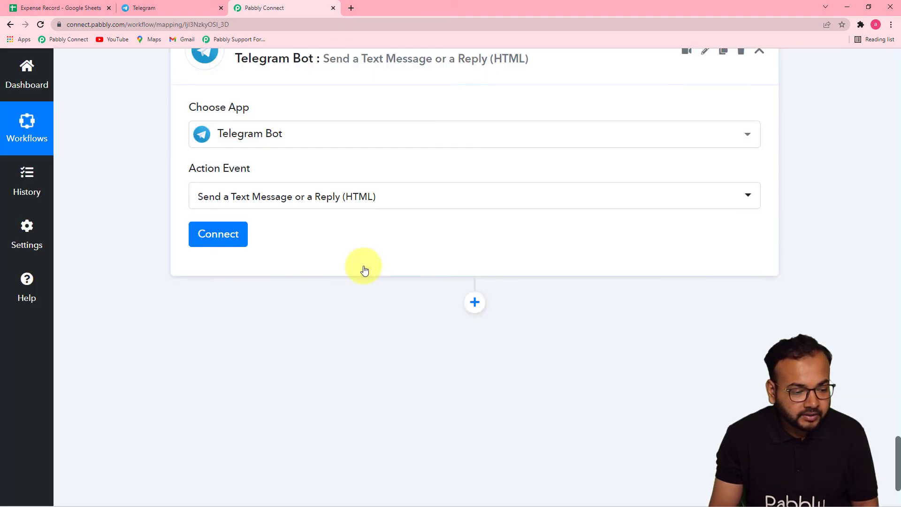
click(212, 236)
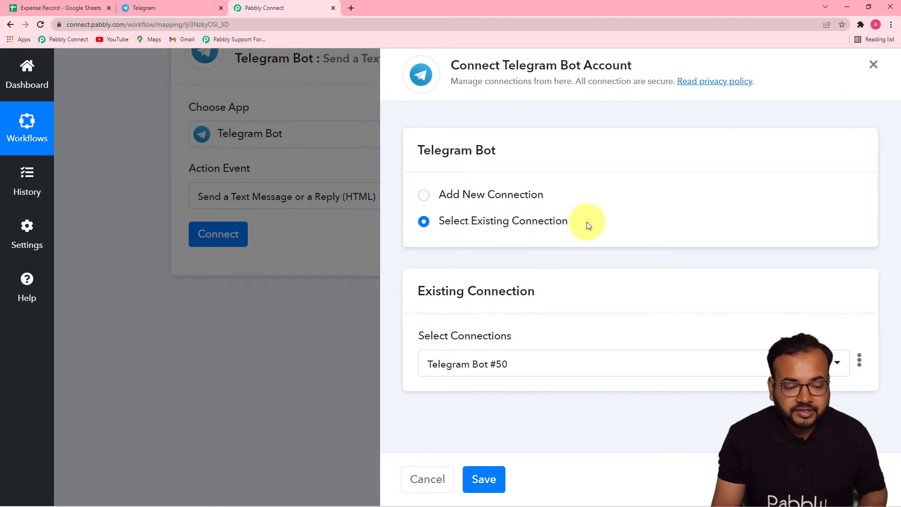
click(485, 479)
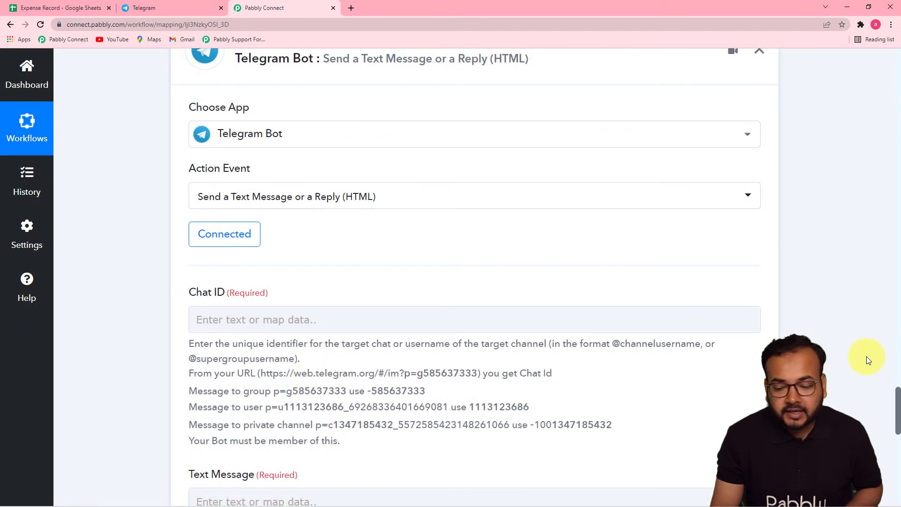
Step: Copy the Team pabbly group's chat ID from its Telegram web address into the Telegram Bot action's Chat ID
mouse_move(898, 398)
mouse_down()
mouse_move(897, 422)
mouse_move(897, 407)
mouse_up()
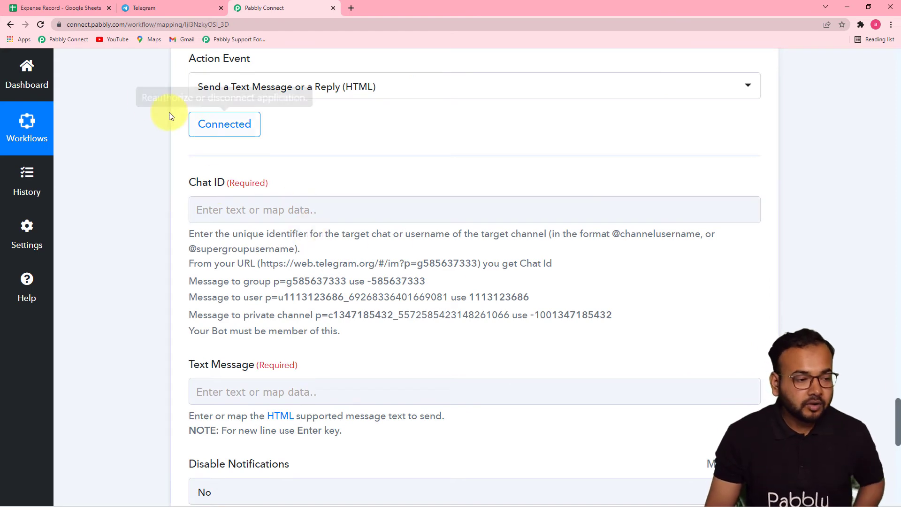
click(148, 9)
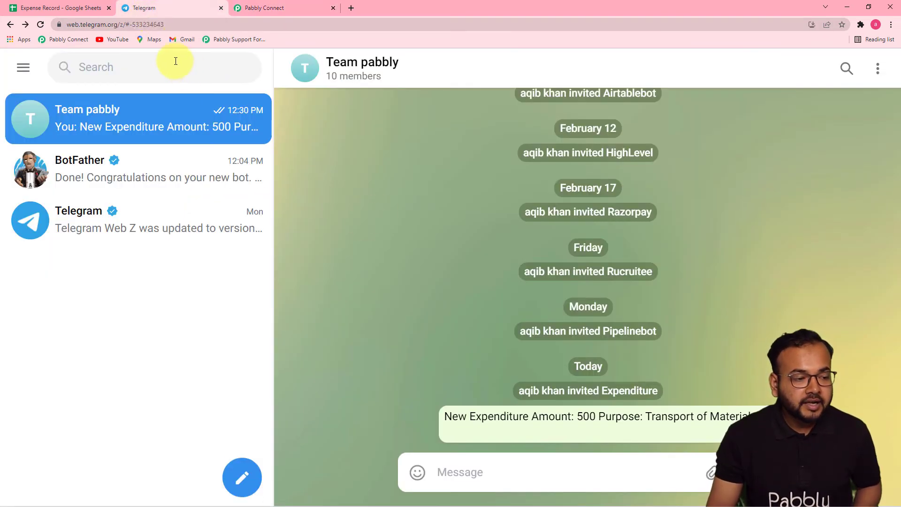
click(129, 26)
click(129, 26)
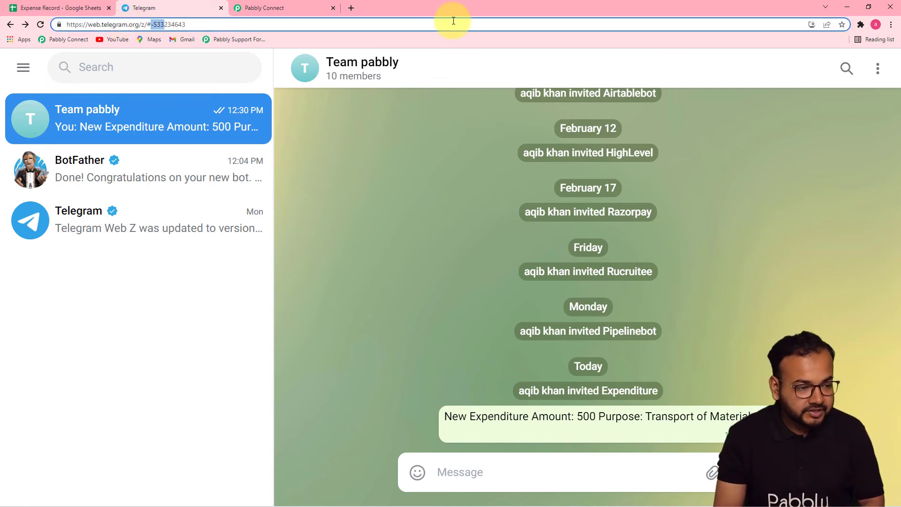
key(shift+Right)
key(ctrl+c)
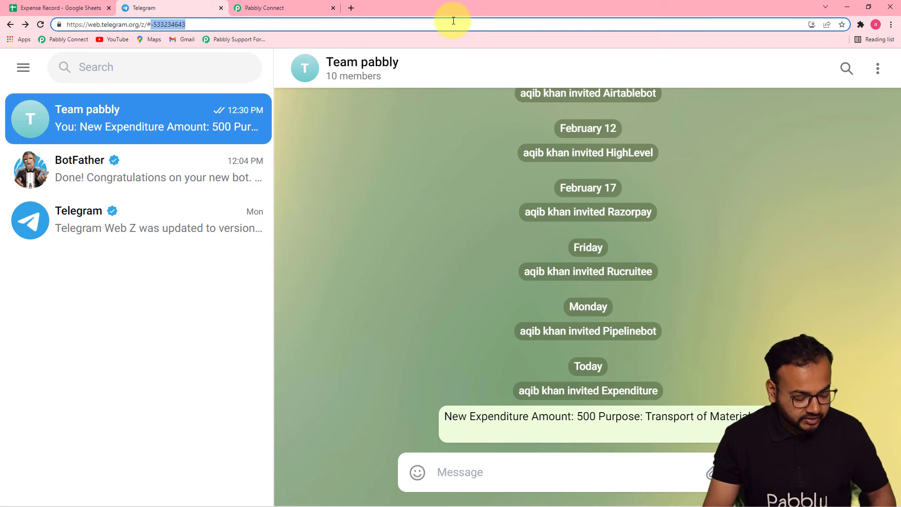
click(307, 7)
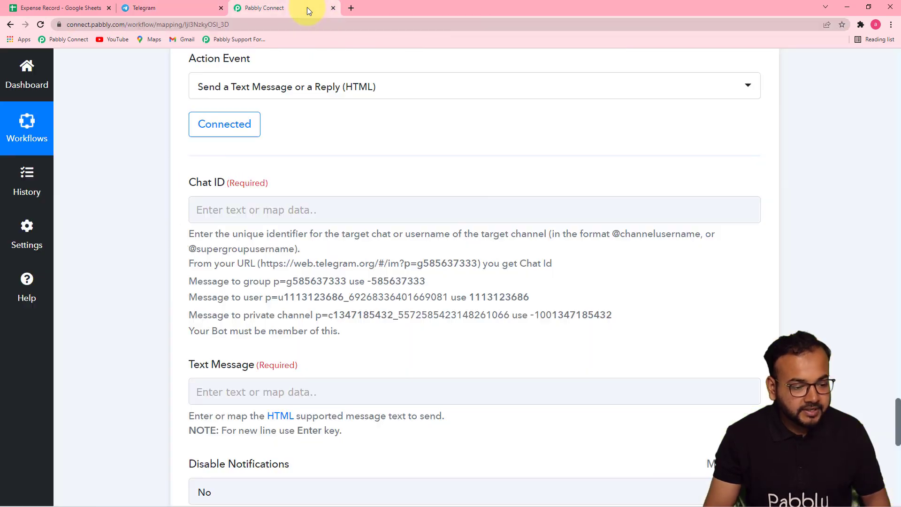
click(226, 210)
key(ctrl+v)
click(116, 209)
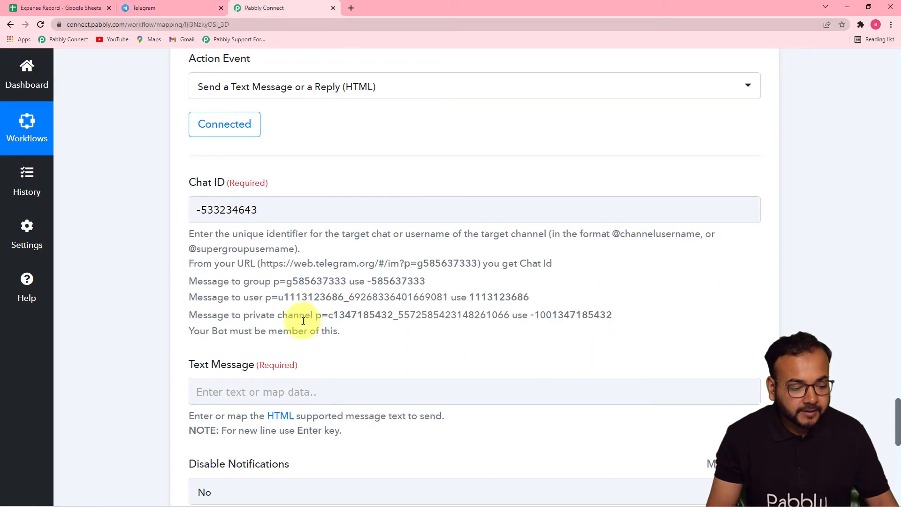
Step: Compose the text message as "Expenditure Done by", the mapped Message From First Name and Message From Last Name, and "is saved in Google Sheets"
scroll(891, 413, down, 5)
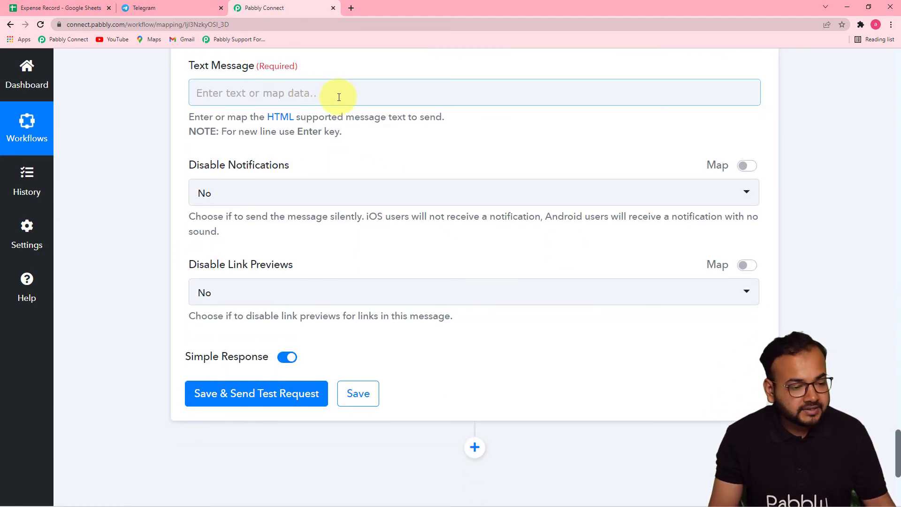
click(357, 98)
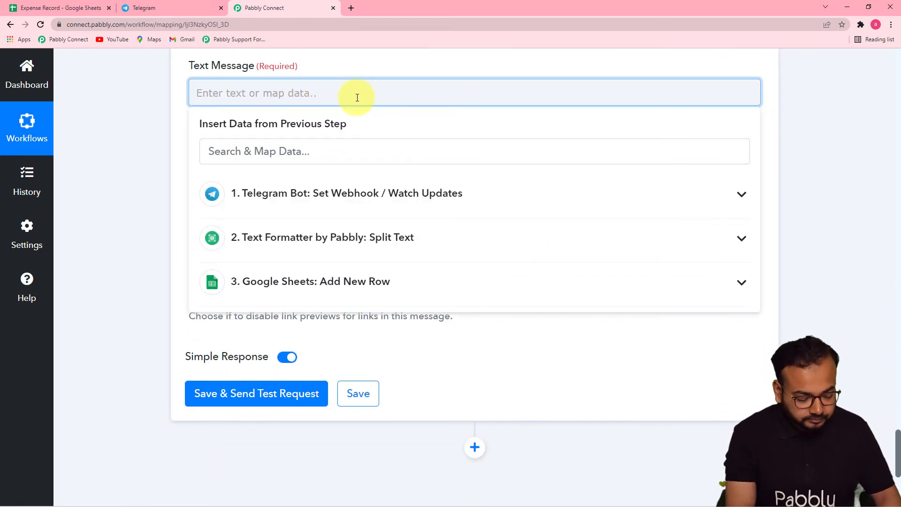
text(Expenditure )
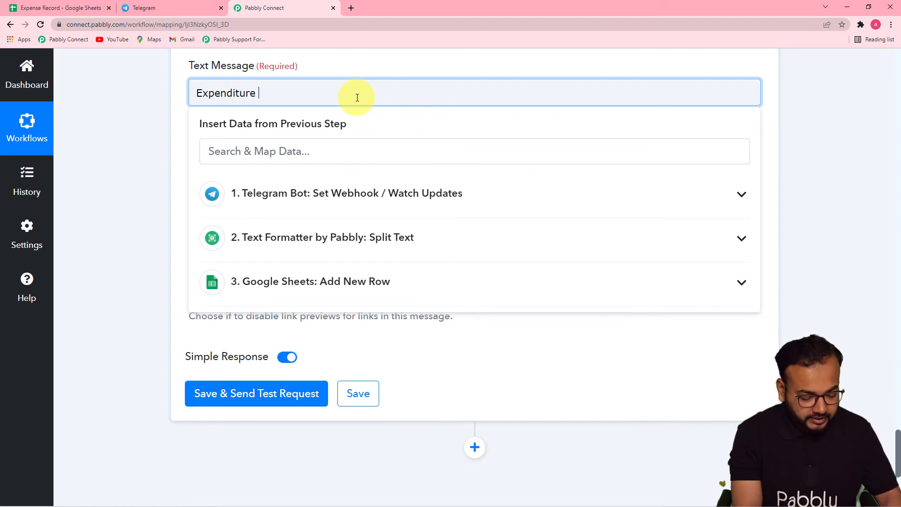
text(Don)
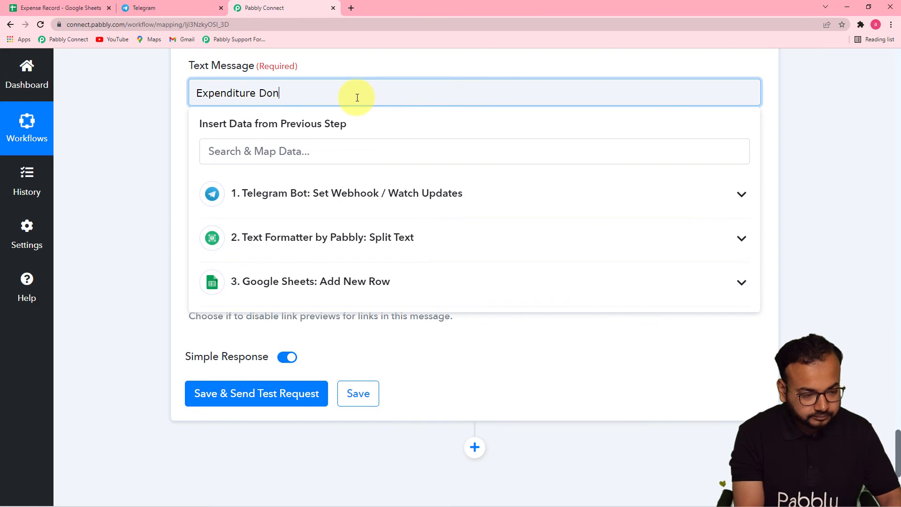
text(e by)
click(348, 153)
click(339, 199)
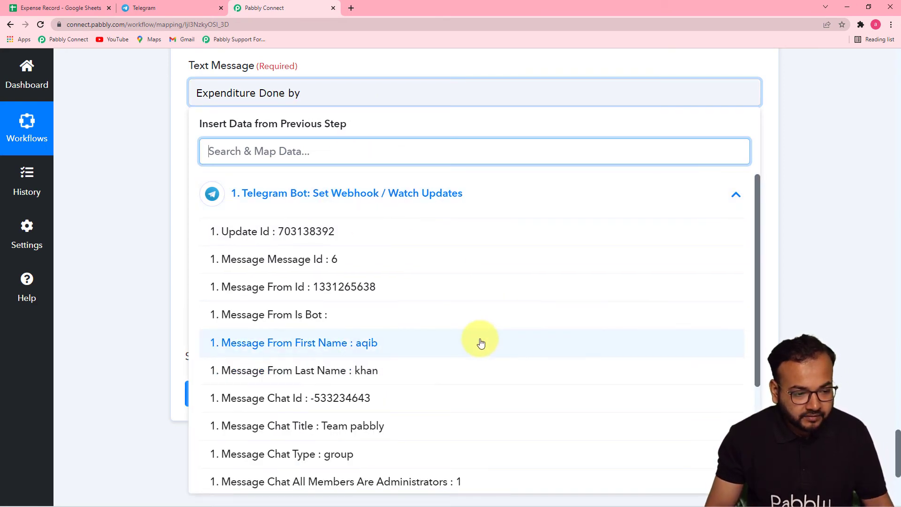
click(480, 342)
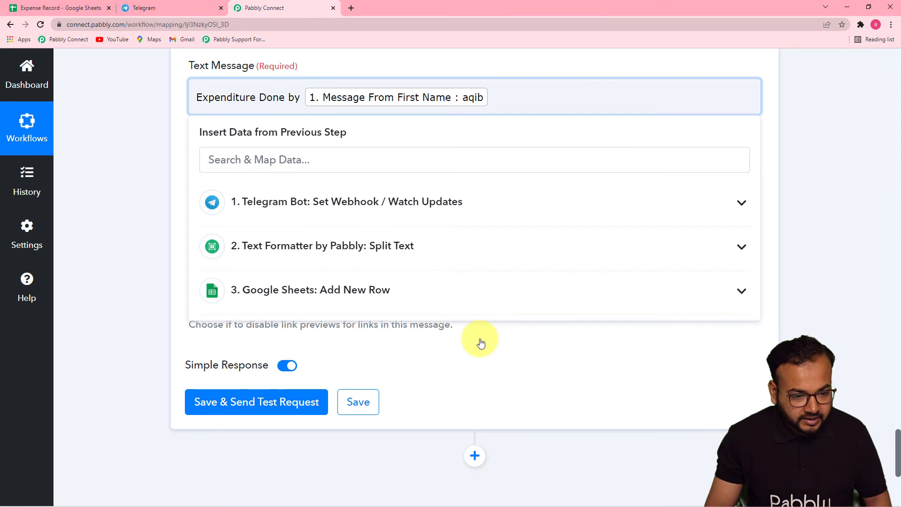
click(426, 202)
click(384, 384)
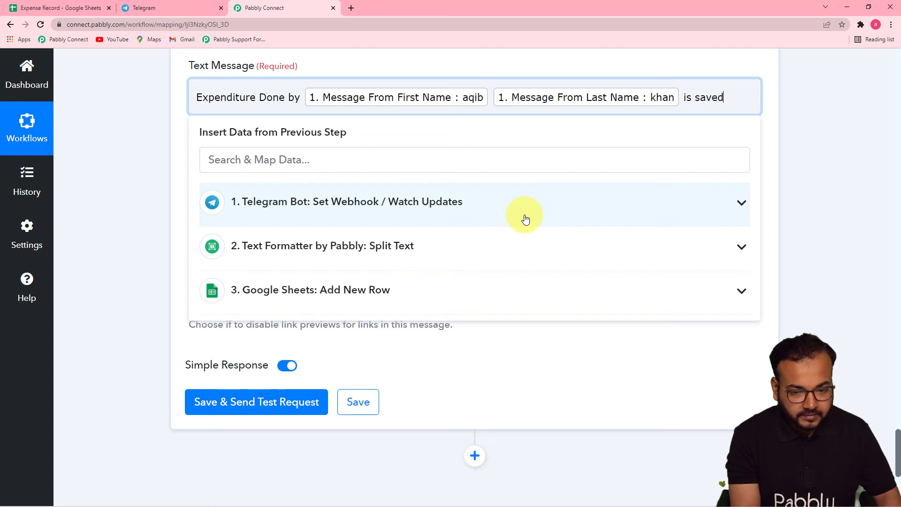
text(is saved in Google Sheets)
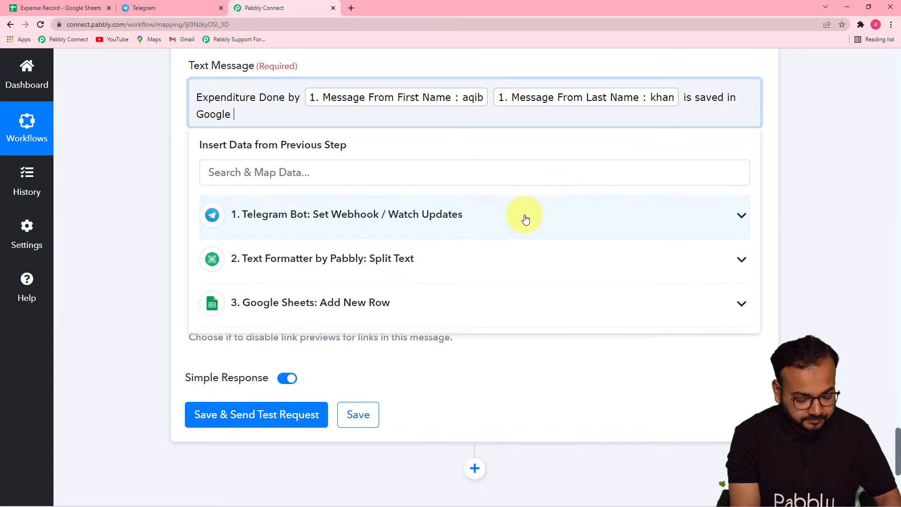
click(122, 154)
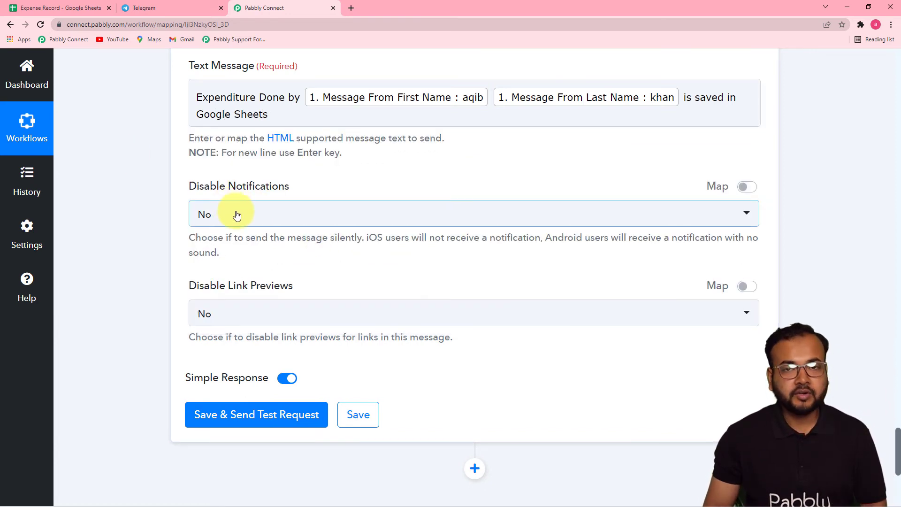
Step: Set Disable Notifications to Yes and save the Telegram Bot action with a test request
click(266, 219)
click(218, 302)
click(344, 284)
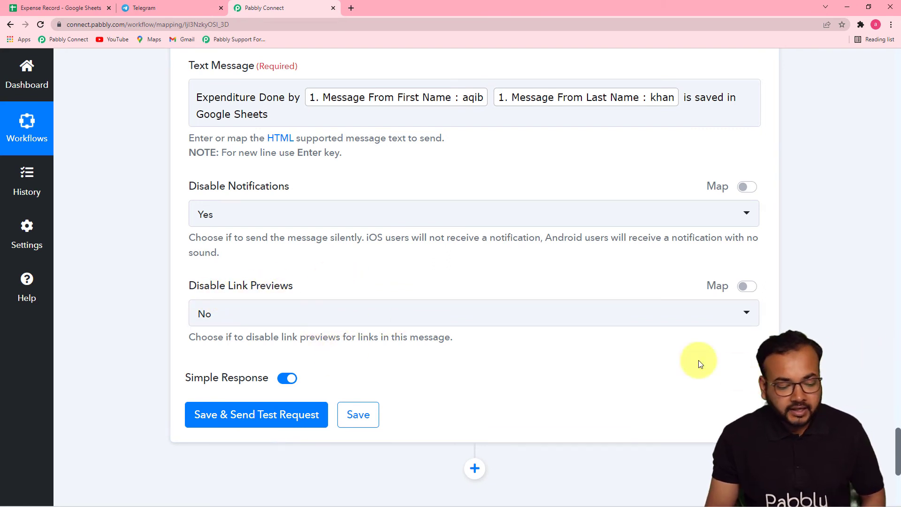
click(221, 421)
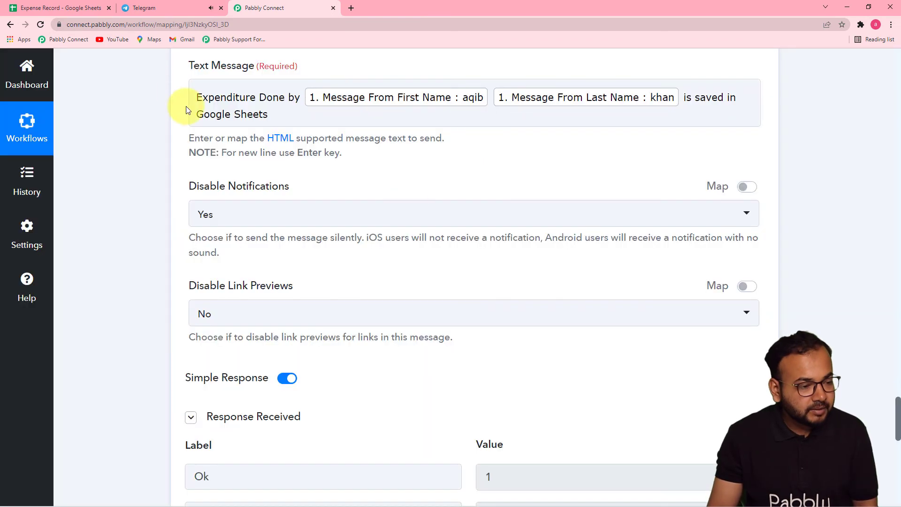
Step: Check the Team pabbly Telegram group for the bot's test message and the Expense sheet for the saved entry
click(159, 6)
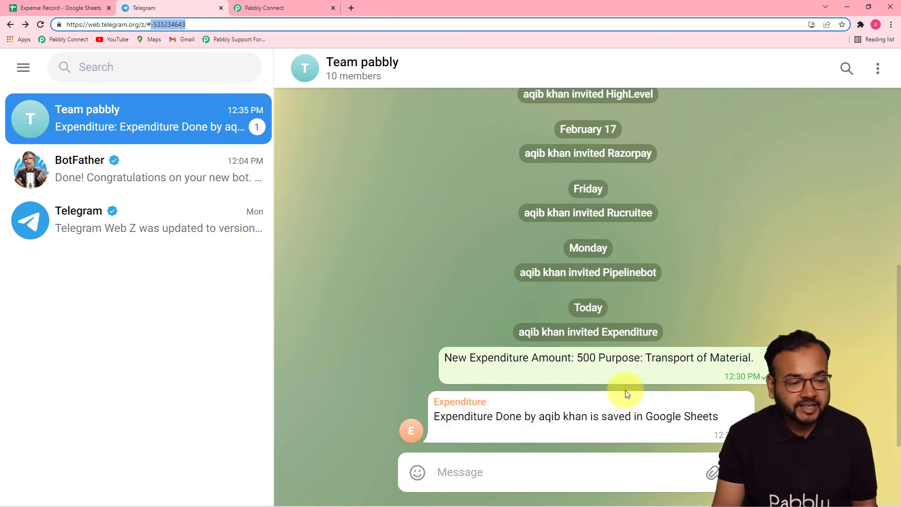
click(443, 311)
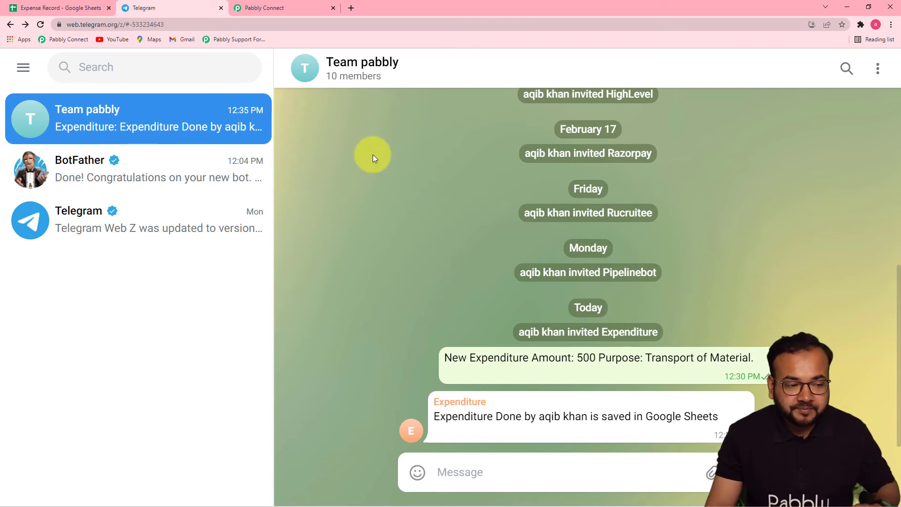
click(82, 11)
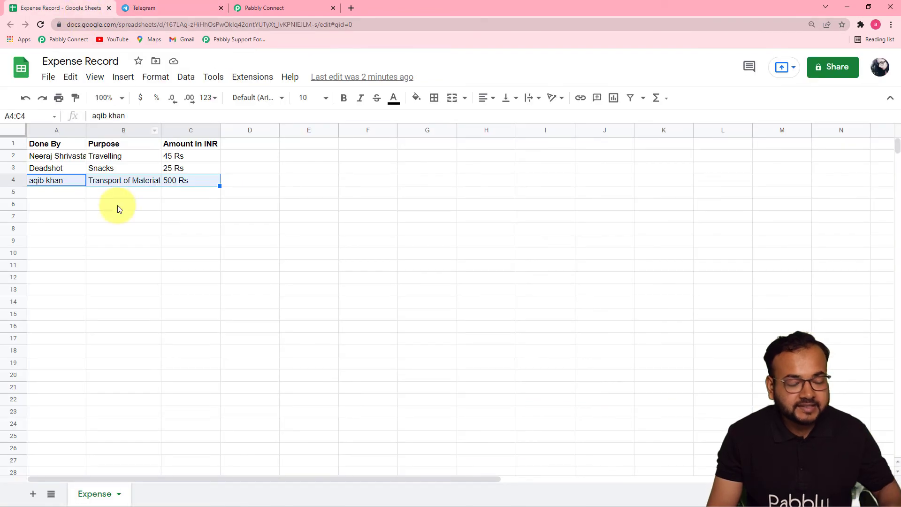
Step: Review the Pabbly Connect workflow from its trigger through the Telegram Bot message action and return to the Telegram group chat
click(277, 9)
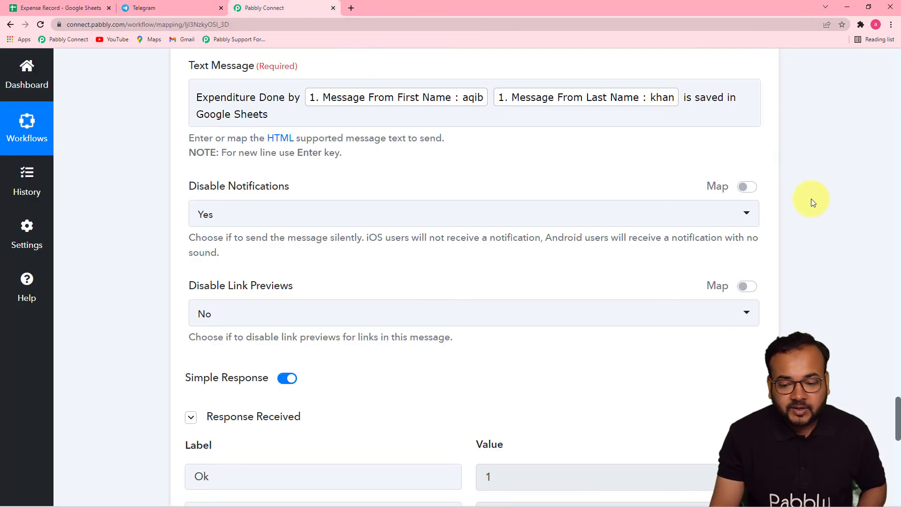
scroll(897, 196, up, 7)
scroll(894, 196, up, 15)
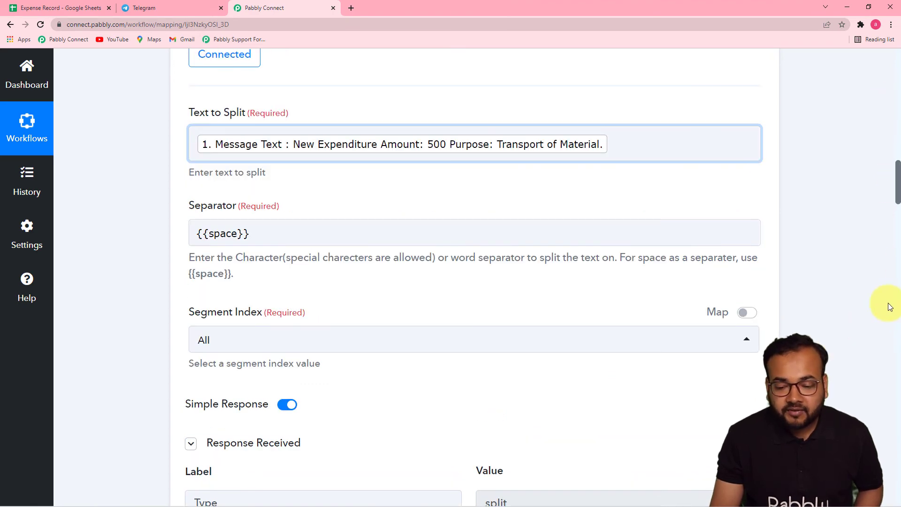
drag(897, 196, 897, 82)
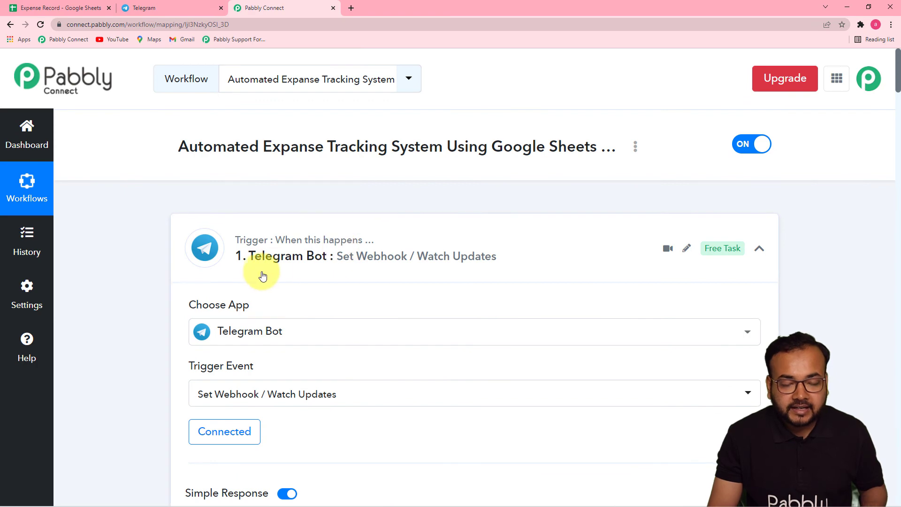
drag(897, 86, 898, 116)
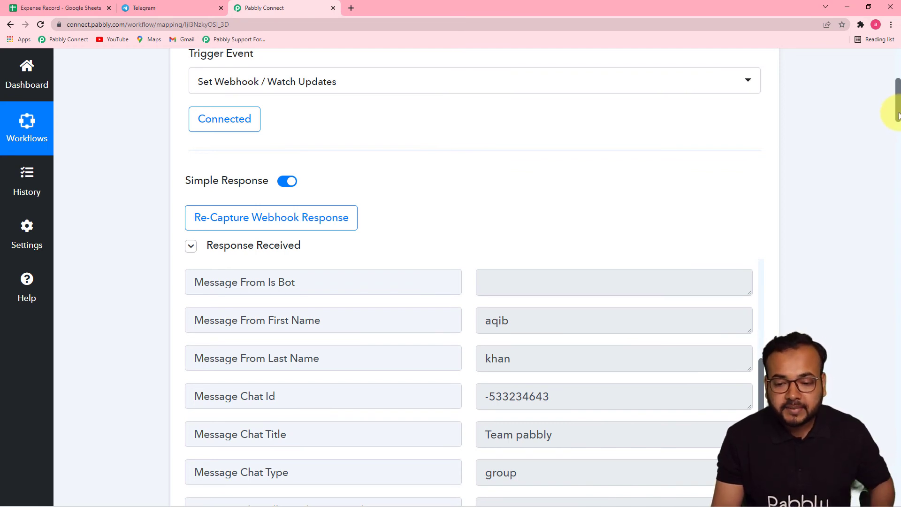
drag(898, 115, 897, 131)
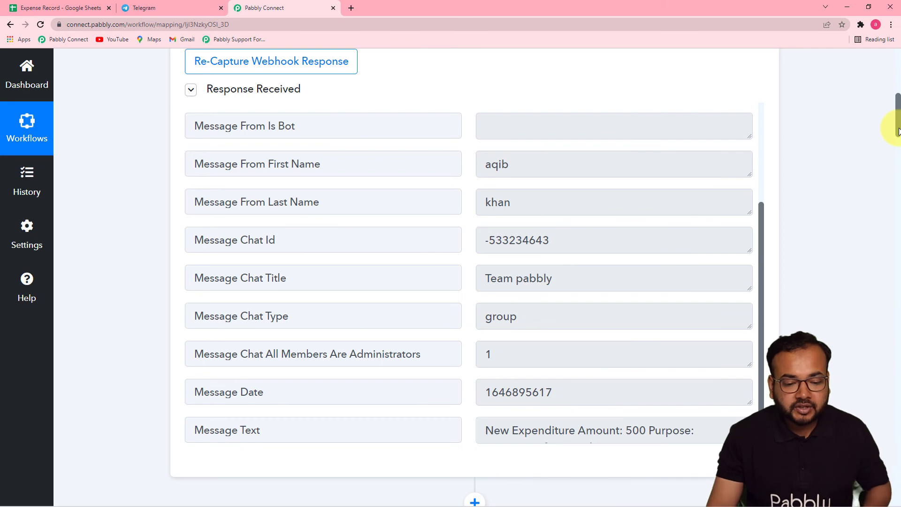
drag(898, 131, 887, 356)
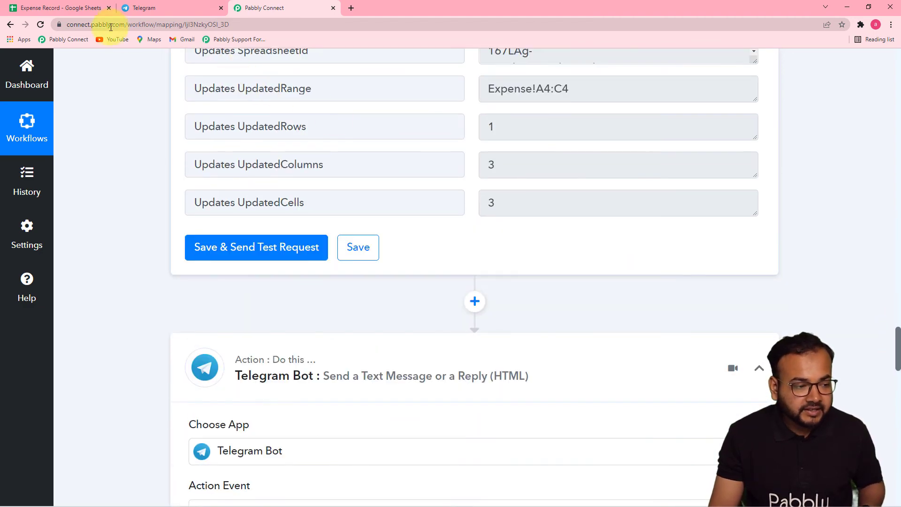
click(46, 7)
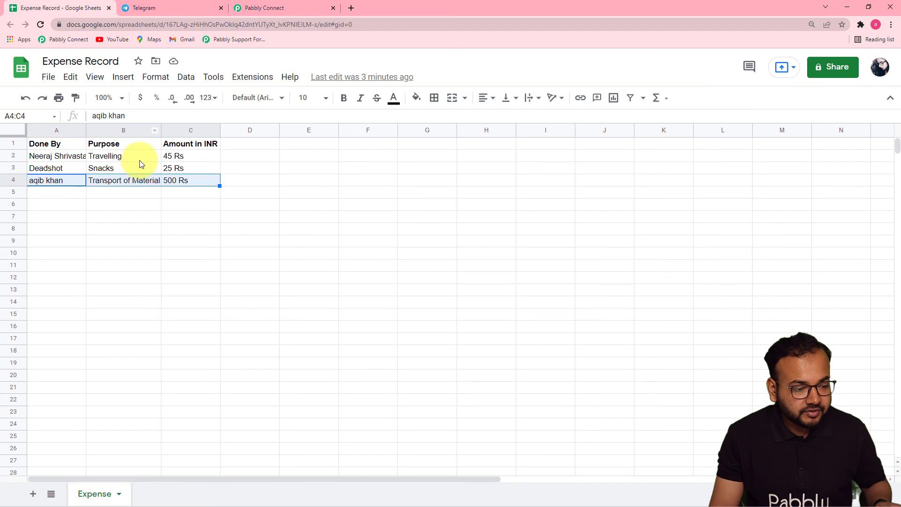
click(256, 13)
drag(898, 334, 895, 353)
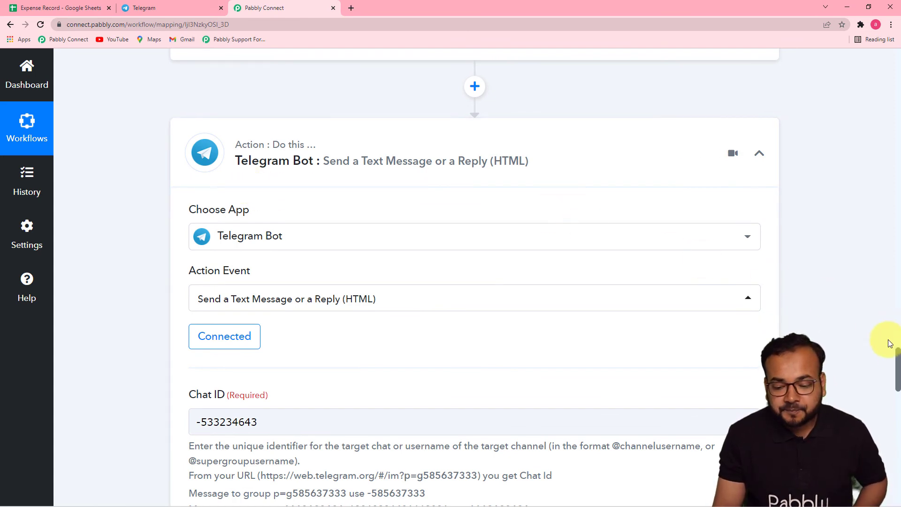
drag(898, 358, 894, 375)
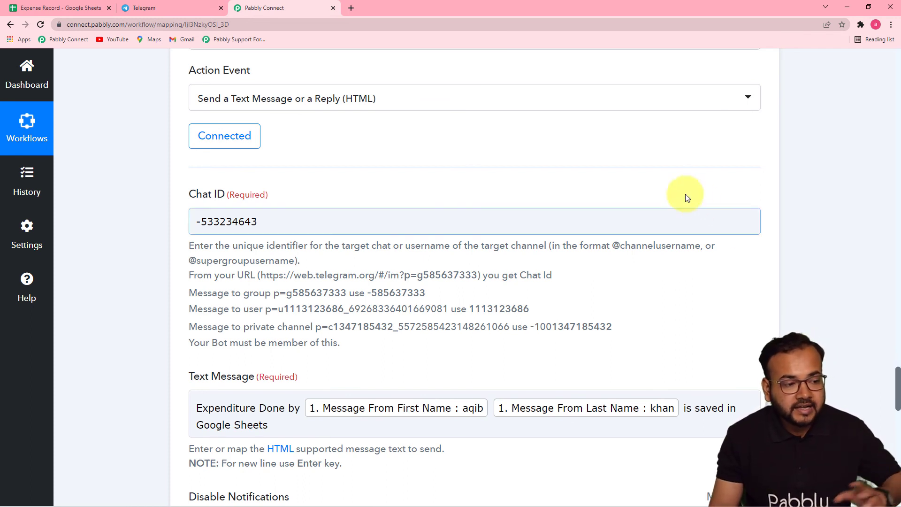
click(161, 8)
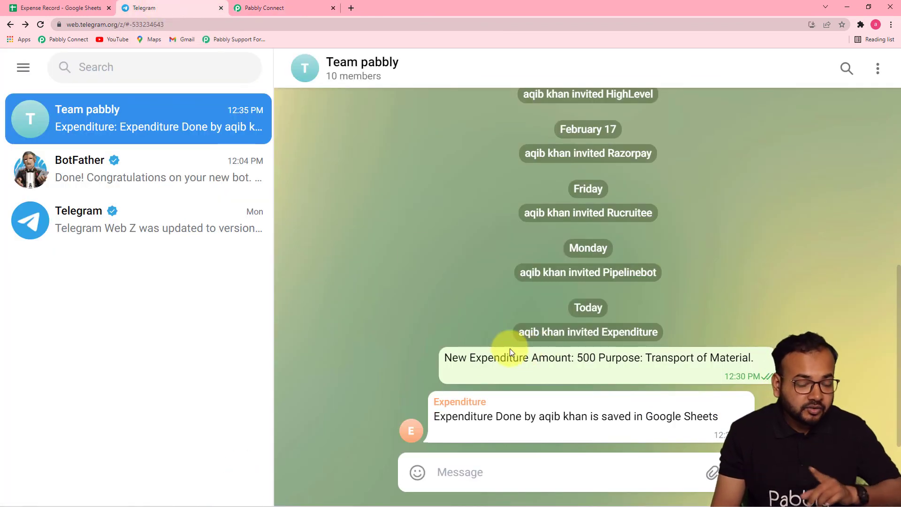
drag(444, 359, 743, 377)
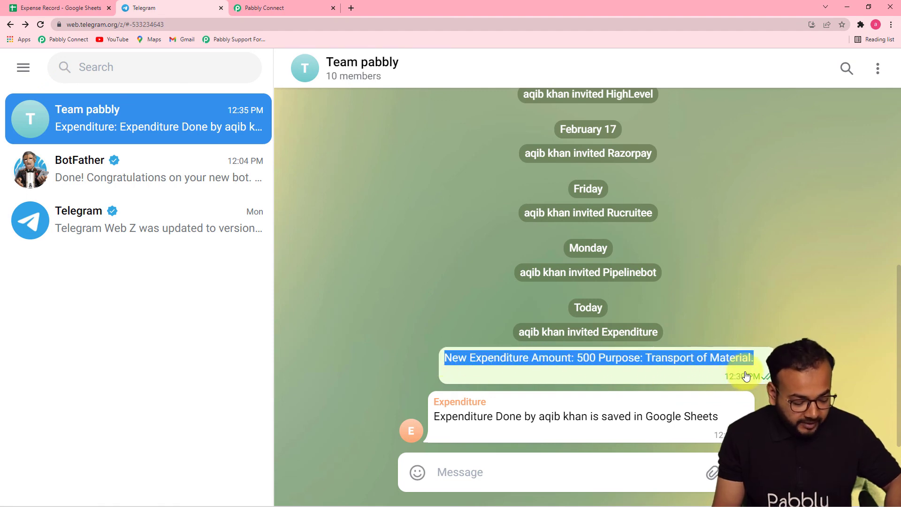
click(554, 466)
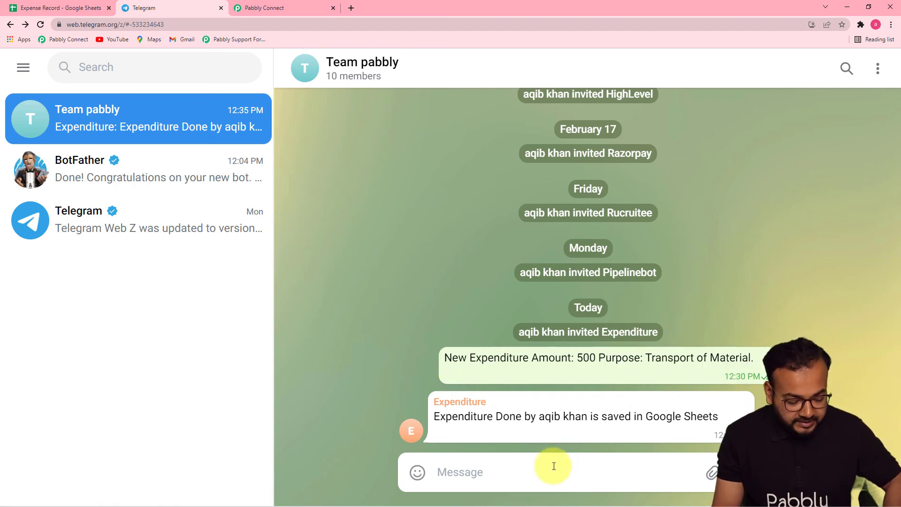
text(> aqib khan: New Expenditure Amount: 500 Purpose: Transport of Material.  > Expenditure: Expenditure Done by aqib khan is saved in Google Sheets)
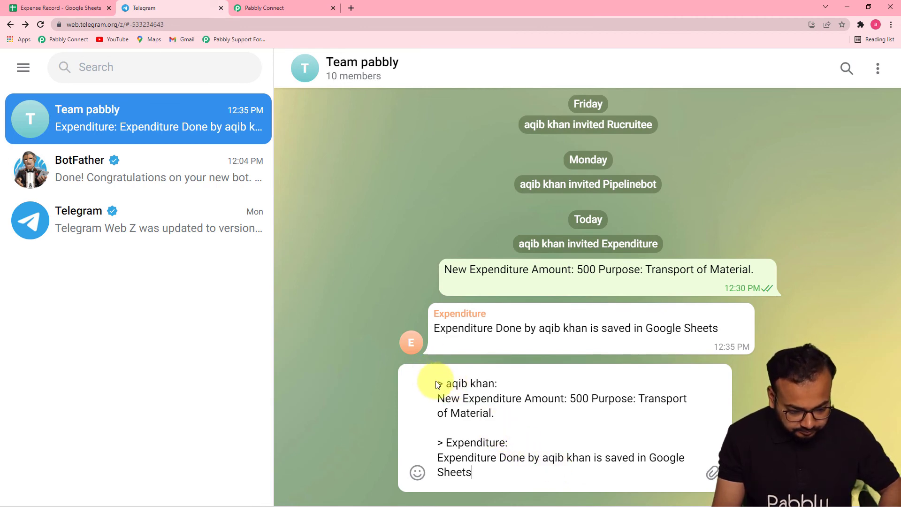
key(ctrl+a)
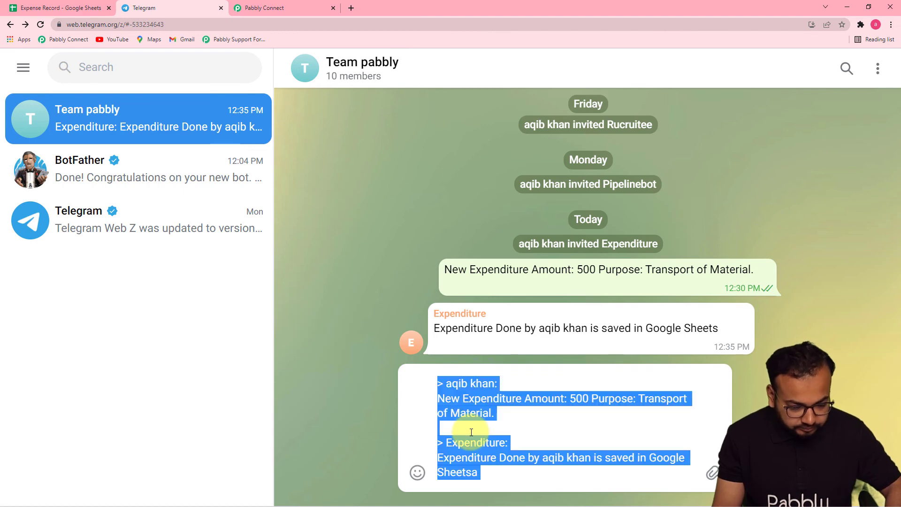
key(ctrl+x)
Step: Copy the sent expense message "New Expenditure Amount: 500 Purpose: Transport of Material." and paste it into the Team pabbly message box
drag(445, 359, 738, 374)
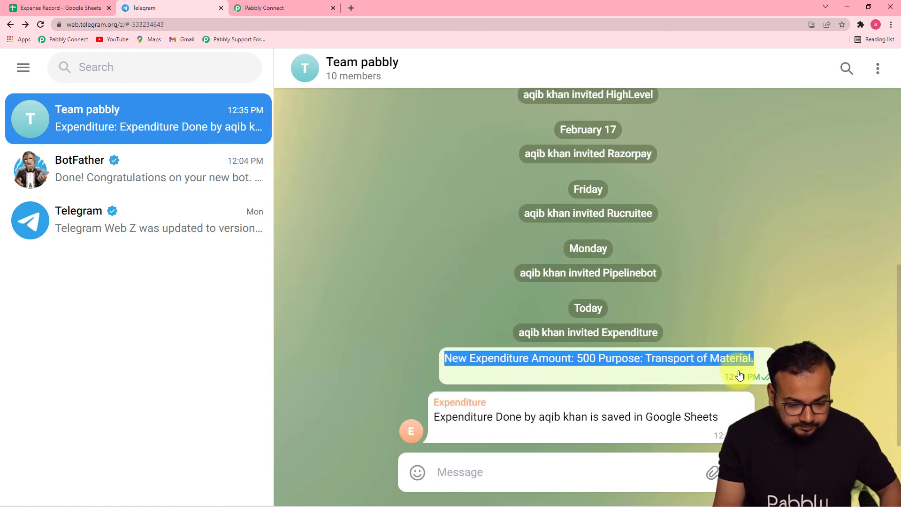
right_click(708, 354)
click(741, 221)
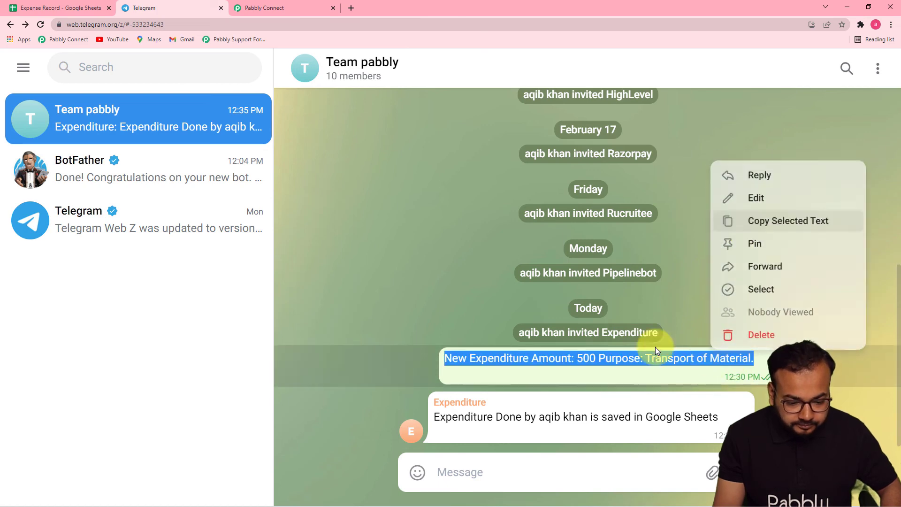
click(503, 465)
key(ctrl+v)
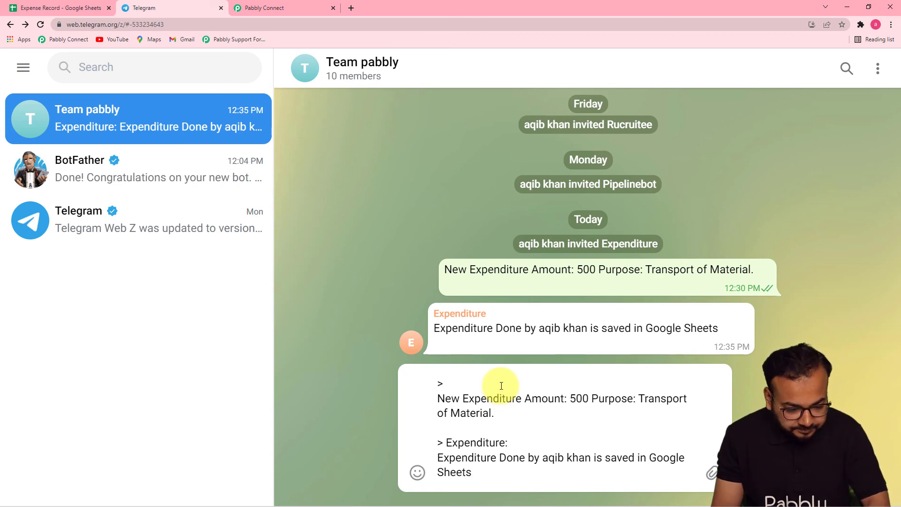
Step: Remove the bot's name and confirmation text from the message draft, keeping only the expenditure line
drag(509, 442, 424, 445)
drag(473, 472, 439, 448)
key(BackSpace)
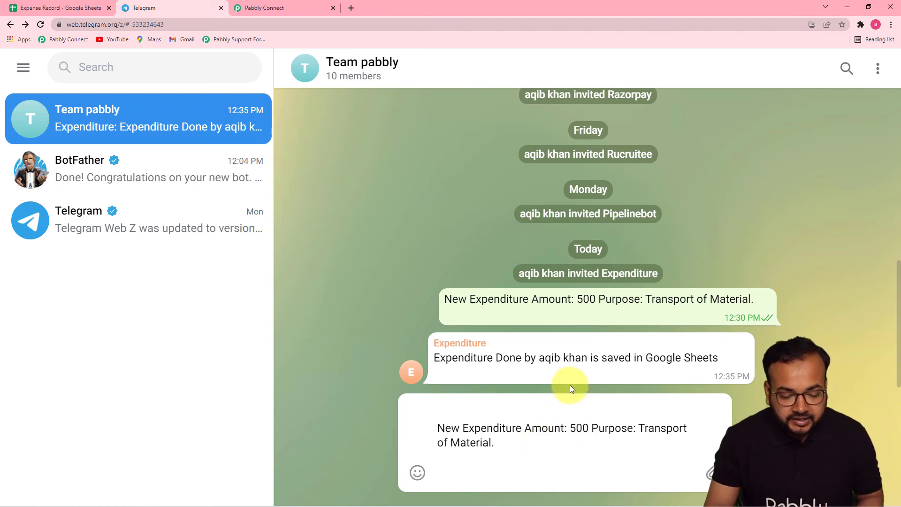
Step: Set the expenditure amount in the message draft to 1000
click(590, 428)
key(BackSpace)
key(BackSpace)
key(BackSpace)
text(100)
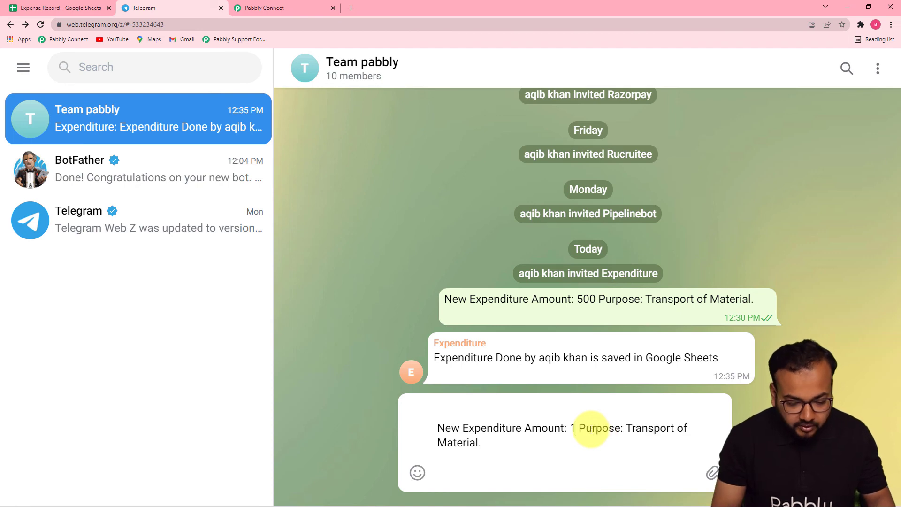
text(0)
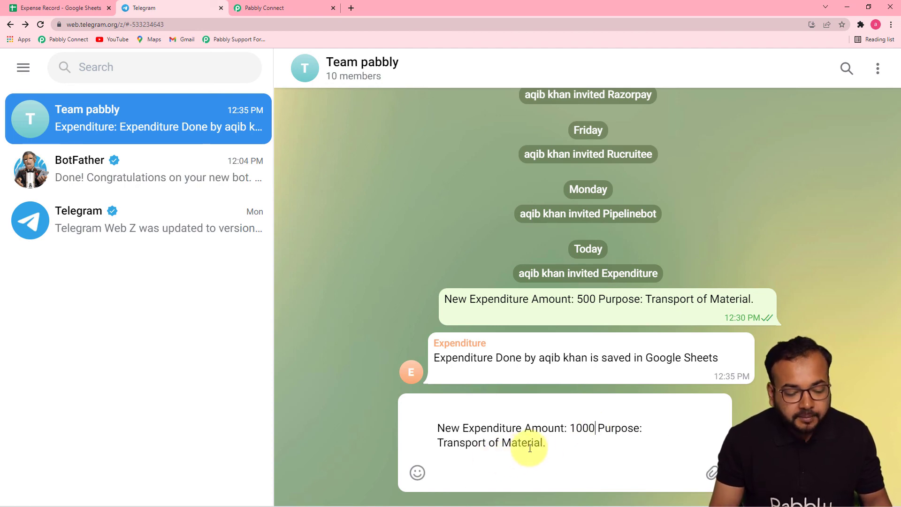
Step: Replace the purpose in the draft with "Travelling" and send the message to the Team pabbly group
key(BackSpace)
key(BackSpace)
key(BackSpace)
key(BackSpace)
key(BackSpace)
key(BackSpace)
key(BackSpace)
key(BackSpace)
key(BackSpace)
key(BackSpace)
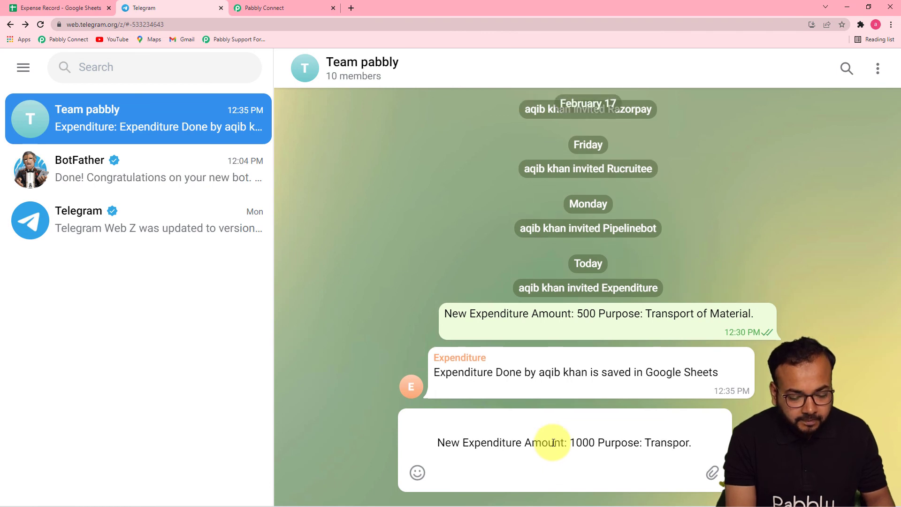
key(BackSpace)
key(BackSpace)
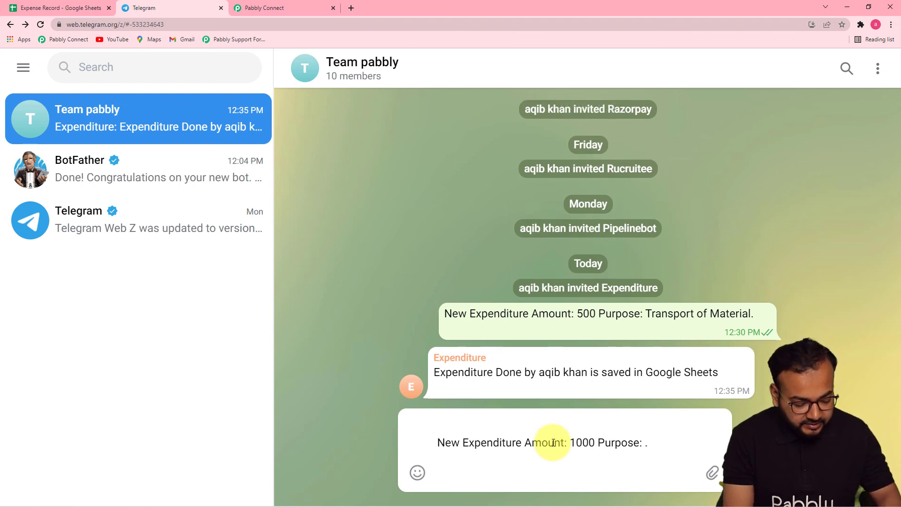
text(av)
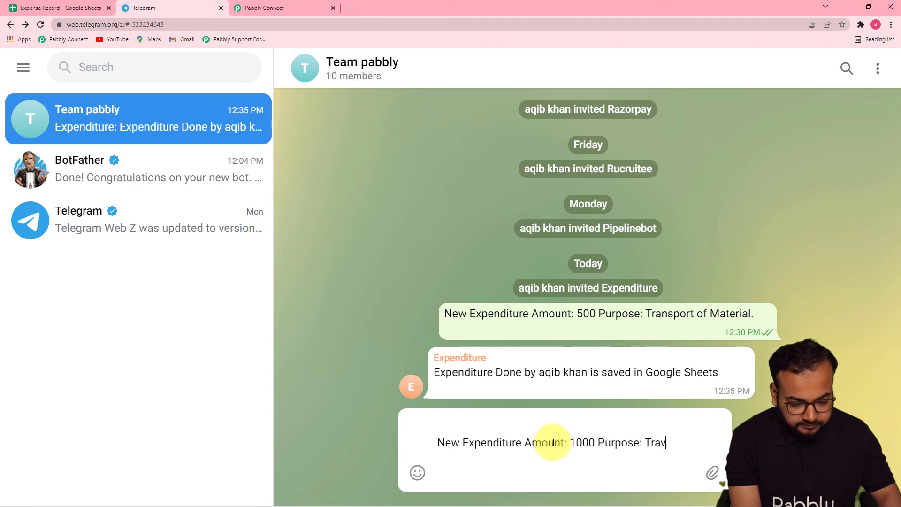
text(elling)
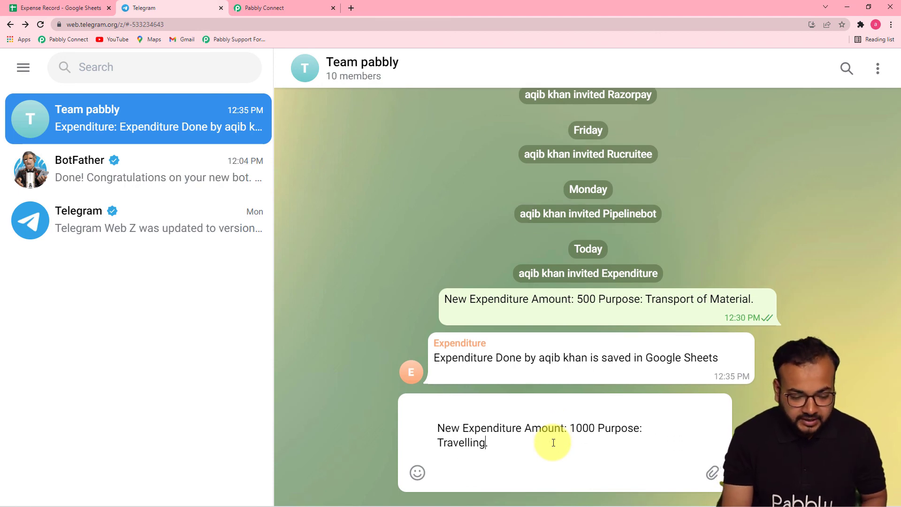
key(Return)
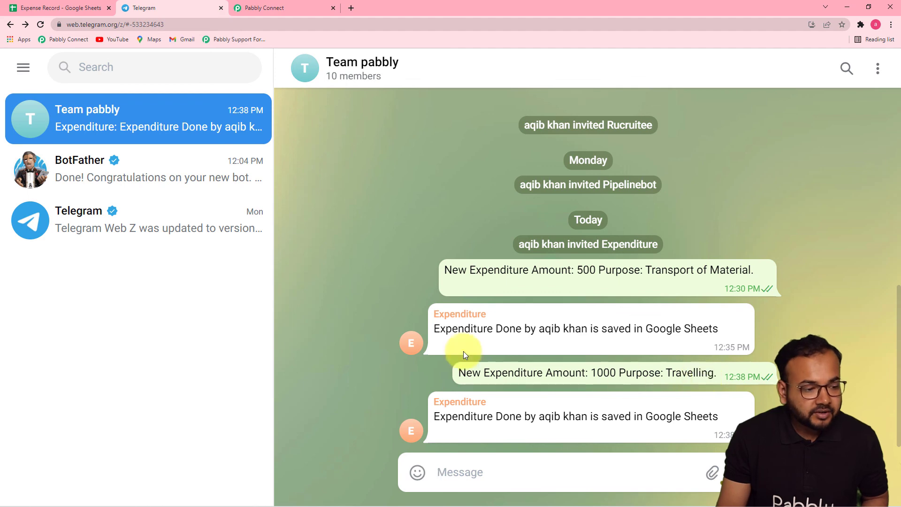
Step: Check the Expense sheet in Google Sheets for the new Travelling entry and return to the Pabbly Connect workflow
click(60, 8)
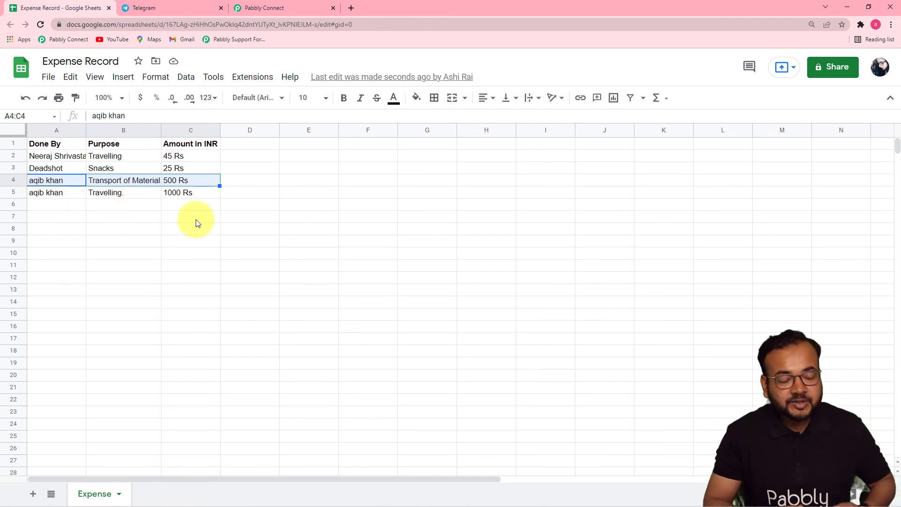
click(255, 8)
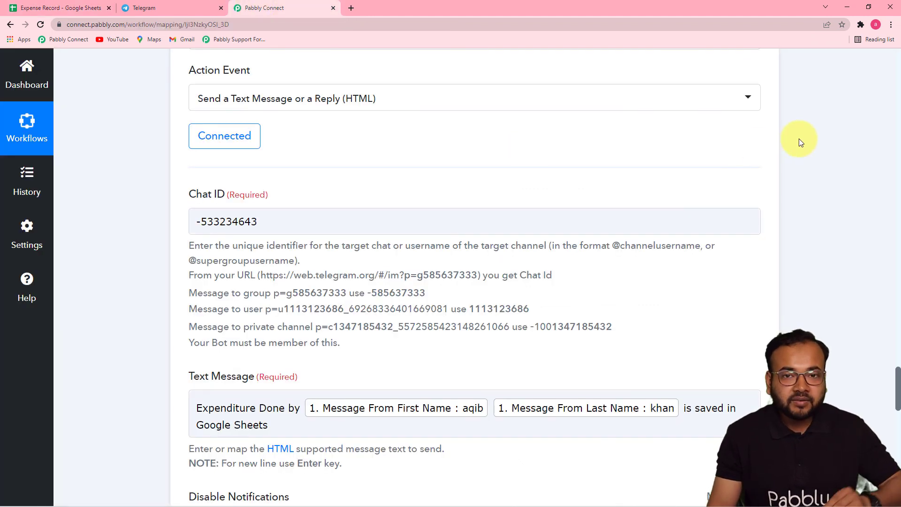